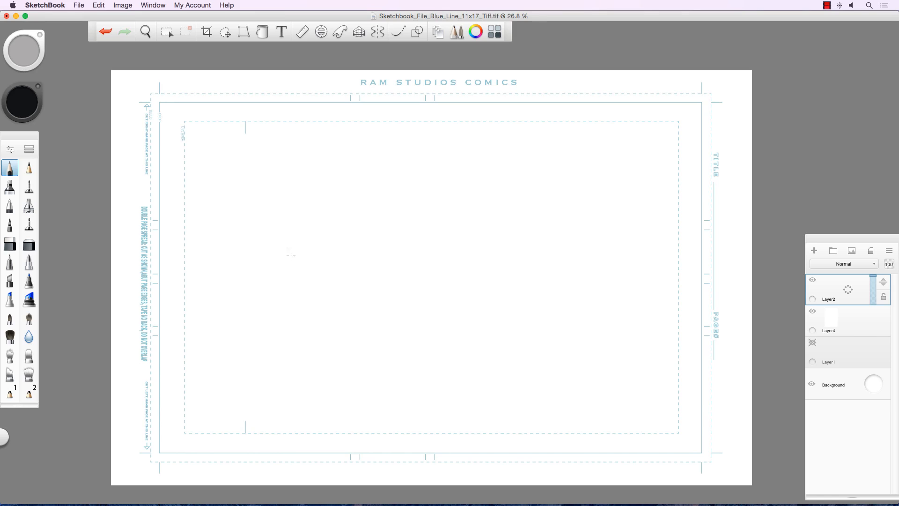
- Sketch loose overlapping circles with the pencil for the head in the upper-left part of the comic page
key("space")
left_click_drag(299, 317, 313, 308)
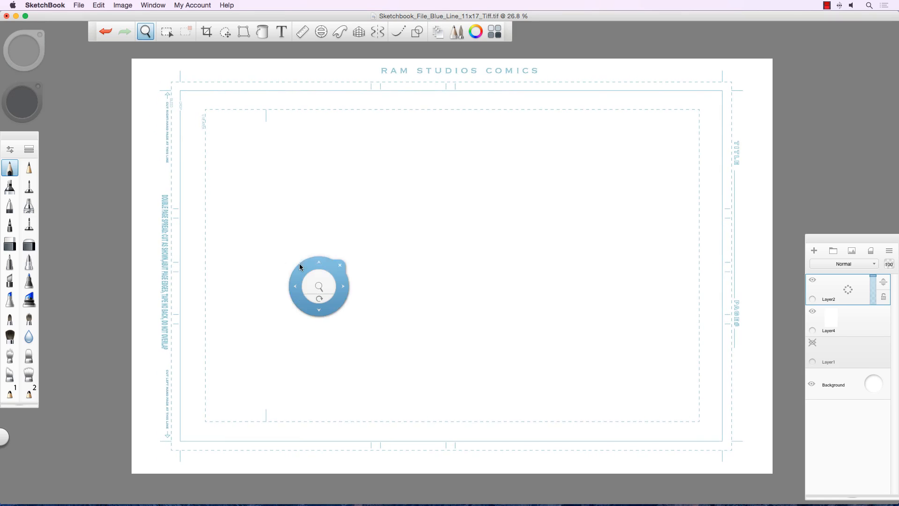
left_click_drag(310, 274, 349, 304)
left_click_drag(283, 247, 296, 249)
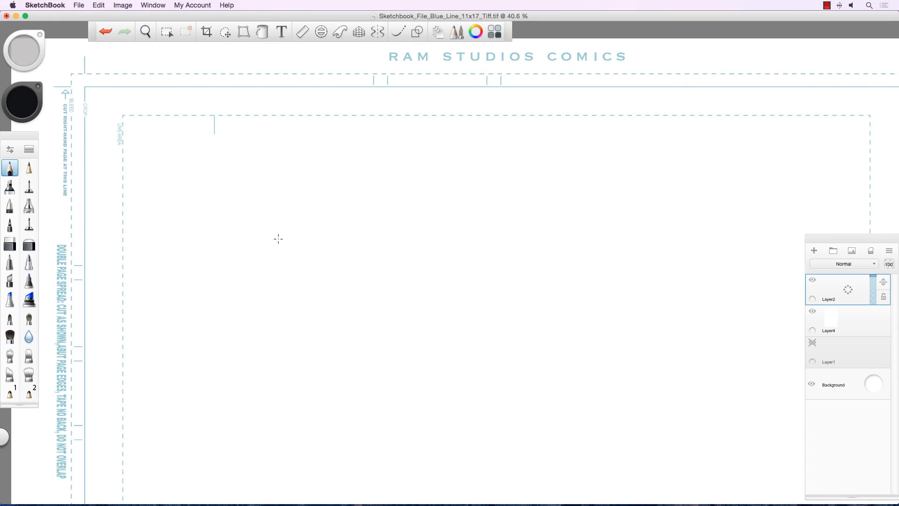
mouse_move(259, 222)
left_mouse_down()
mouse_move(275, 172)
mouse_move(394, 205)
mouse_move(331, 301)
mouse_move(264, 187)
mouse_move(373, 177)
mouse_move(330, 304)
mouse_move(272, 195)
mouse_move(396, 209)
mouse_move(318, 302)
mouse_move(271, 161)
mouse_move(401, 224)
left_mouse_up()
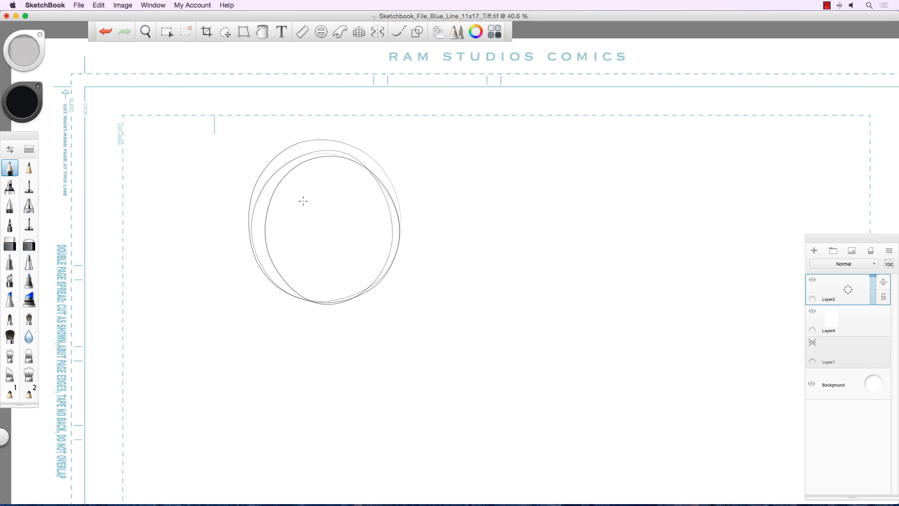
- Sketch the curved centre line of the face and the jaw and chin below the head circle, and reinforce the skull outline
mouse_move(330, 157)
left_mouse_down()
mouse_move(356, 290)
mouse_move(355, 341)
left_mouse_up()
mouse_move(362, 273)
left_mouse_down()
mouse_move(359, 340)
mouse_move(347, 353)
mouse_move(356, 353)
mouse_move(341, 357)
mouse_move(367, 349)
mouse_move(329, 352)
mouse_move(346, 355)
mouse_move(287, 329)
mouse_move(276, 308)
left_mouse_up()
mouse_move(352, 357)
left_mouse_down()
mouse_move(369, 350)
mouse_move(392, 297)
mouse_move(383, 328)
mouse_move(392, 306)
mouse_move(390, 194)
mouse_move(352, 172)
mouse_move(356, 158)
mouse_move(257, 183)
mouse_move(296, 157)
mouse_move(243, 211)
left_mouse_up()
mouse_move(252, 179)
left_mouse_down()
mouse_move(247, 247)
mouse_move(256, 174)
mouse_move(254, 203)
mouse_move(303, 150)
mouse_move(280, 171)
mouse_move(333, 148)
mouse_move(397, 212)
mouse_move(380, 180)
mouse_move(397, 263)
mouse_move(396, 206)
mouse_move(398, 274)
mouse_move(378, 174)
mouse_move(389, 196)
mouse_move(288, 155)
mouse_move(257, 189)
mouse_move(244, 246)
mouse_move(242, 199)
mouse_move(251, 258)
mouse_move(258, 176)
mouse_move(259, 196)
mouse_move(329, 148)
mouse_move(363, 183)
mouse_move(398, 253)
left_mouse_up()
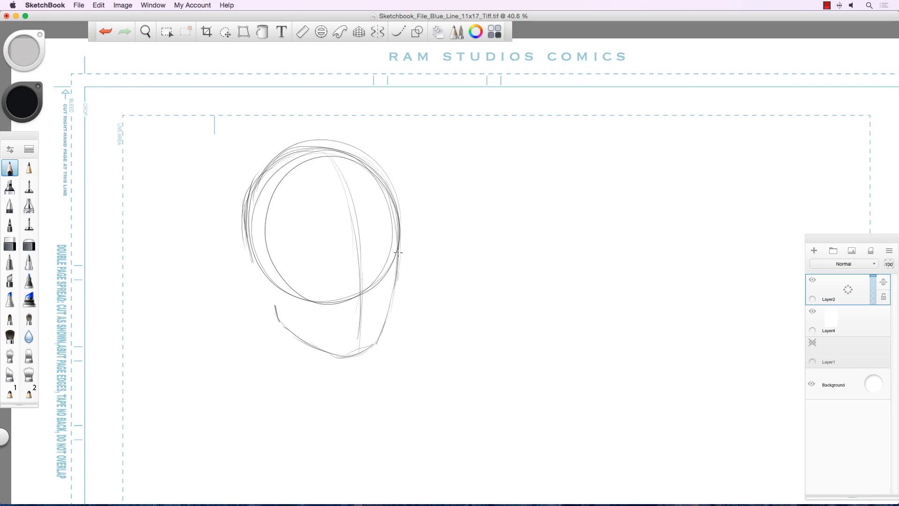
- Sketch the curved side plane of the head from the temple down to the jaw
mouse_move(244, 222)
left_mouse_down()
mouse_move(262, 310)
mouse_move(259, 201)
mouse_move(294, 331)
left_mouse_up()
mouse_move(254, 267)
left_mouse_down()
mouse_move(300, 304)
mouse_move(252, 229)
mouse_move(267, 191)
left_mouse_up()
left_click_drag(287, 222, 266, 321)
- Sketch the sides of the neck and the sloping shoulder lines, and reinforce the skull and jaw contours
left_click_drag(258, 290, 255, 377)
left_click_drag(260, 307, 256, 376)
left_click_drag(360, 352, 356, 385)
left_click_drag(255, 349, 253, 365)
mouse_move(247, 241)
left_mouse_down()
mouse_move(245, 197)
mouse_move(290, 153)
left_mouse_up()
mouse_move(250, 185)
left_mouse_down()
mouse_move(336, 145)
mouse_move(311, 149)
mouse_move(383, 202)
mouse_move(381, 180)
mouse_move(396, 283)
mouse_move(395, 226)
mouse_move(388, 337)
left_mouse_up()
mouse_move(396, 293)
left_mouse_down()
mouse_move(352, 355)
mouse_move(380, 344)
mouse_move(332, 365)
mouse_move(282, 332)
mouse_move(275, 303)
mouse_move(283, 325)
mouse_move(337, 360)
left_mouse_up()
mouse_move(261, 324)
left_mouse_down()
mouse_move(249, 365)
mouse_move(222, 374)
left_mouse_up()
left_click_drag(261, 341, 216, 374)
mouse_move(374, 347)
left_mouse_down()
mouse_move(405, 366)
mouse_move(364, 395)
left_mouse_up()
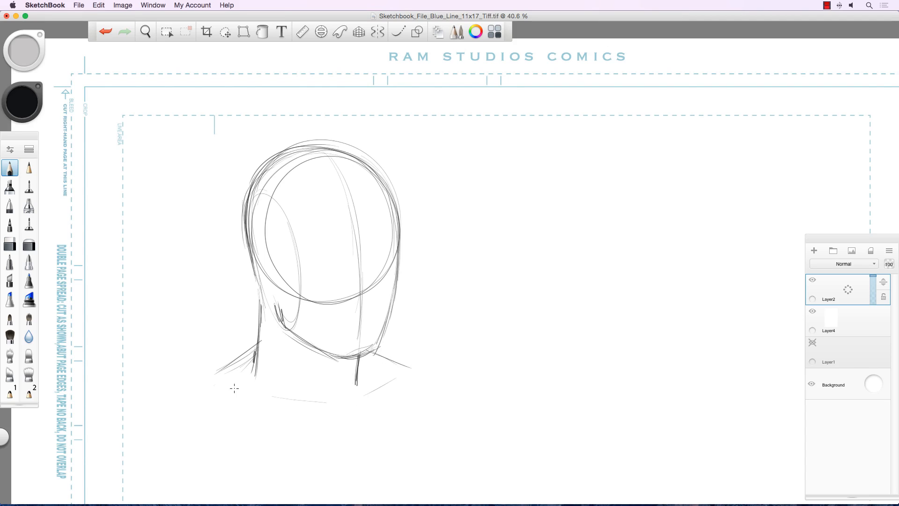
- Add the collarbone line below the neck and light strokes for the neck muscles
left_click_drag(225, 393, 333, 404)
mouse_move(216, 374)
left_mouse_down()
mouse_move(278, 355)
mouse_move(292, 384)
mouse_move(292, 347)
mouse_move(326, 390)
left_mouse_up()
mouse_move(301, 355)
left_mouse_down()
mouse_move(348, 391)
mouse_move(357, 367)
mouse_move(369, 394)
left_mouse_up()
left_click_drag(290, 382, 292, 396)
left_click_drag(284, 379, 273, 396)
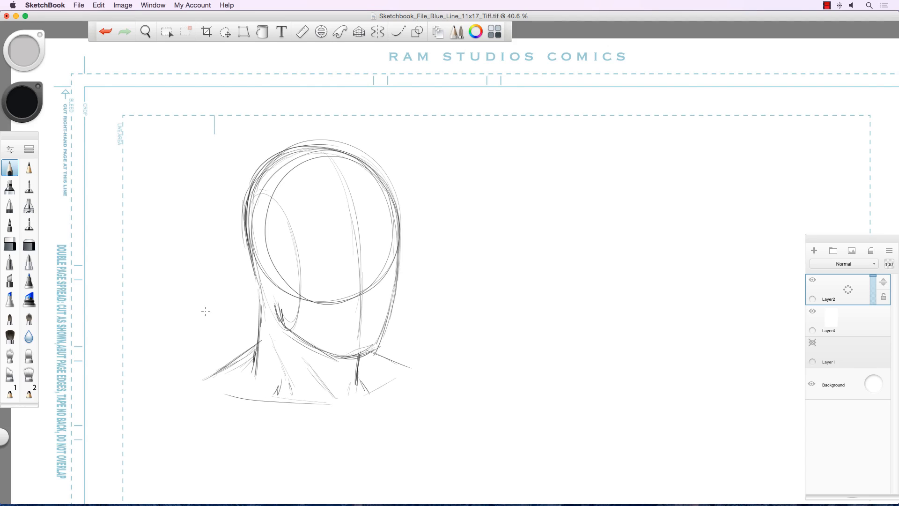
- Darken the back of the head and neck, the face's centre line and the flat edge of the chin
left_click_drag(248, 240, 260, 283)
left_click_drag(256, 260, 262, 310)
left_click_drag(259, 276, 263, 318)
mouse_move(325, 152)
left_mouse_down()
mouse_move(359, 293)
mouse_move(361, 345)
mouse_move(282, 188)
mouse_move(318, 324)
mouse_move(335, 354)
mouse_move(291, 270)
mouse_move(337, 357)
left_mouse_up()
left_click_drag(337, 357, 378, 352)
mouse_move(376, 349)
left_mouse_down()
mouse_move(391, 252)
mouse_move(376, 350)
left_mouse_up()
mouse_move(376, 350)
left_mouse_down()
mouse_move(389, 268)
mouse_move(377, 352)
mouse_move(333, 356)
left_mouse_up()
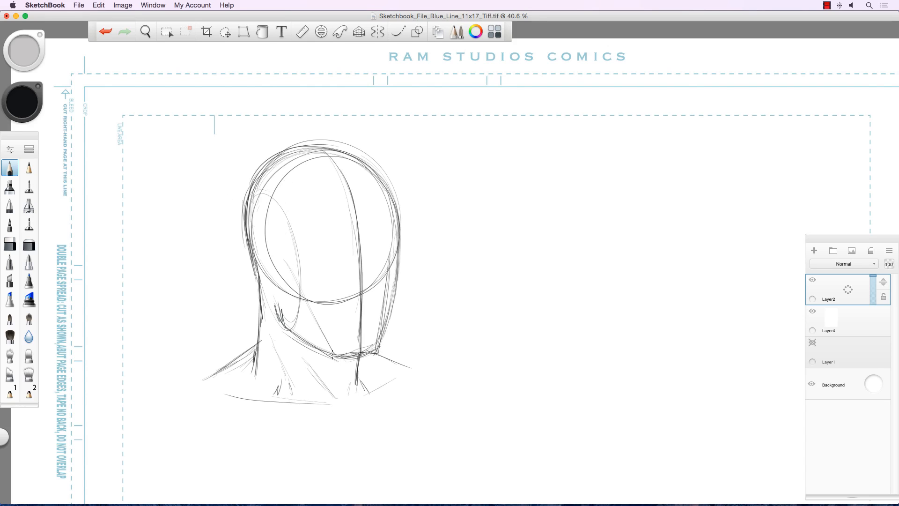
- Strengthen the jaw with angular plane lines running from the cheeks down to the chin on both sides
left_click_drag(302, 286, 298, 283)
mouse_move(338, 358)
left_mouse_down()
mouse_move(282, 330)
mouse_move(279, 294)
mouse_move(282, 332)
mouse_move(280, 300)
mouse_move(284, 329)
mouse_move(335, 359)
left_mouse_up()
mouse_move(281, 311)
left_mouse_down()
mouse_move(279, 275)
mouse_move(282, 307)
left_mouse_up()
mouse_move(280, 259)
left_mouse_down()
mouse_move(333, 355)
mouse_move(285, 300)
left_mouse_up()
mouse_move(280, 275)
left_mouse_down()
mouse_move(281, 323)
mouse_move(341, 356)
left_mouse_up()
mouse_move(274, 253)
left_mouse_down()
mouse_move(337, 351)
mouse_move(391, 258)
mouse_move(382, 322)
mouse_move(395, 251)
mouse_move(384, 335)
left_mouse_up()
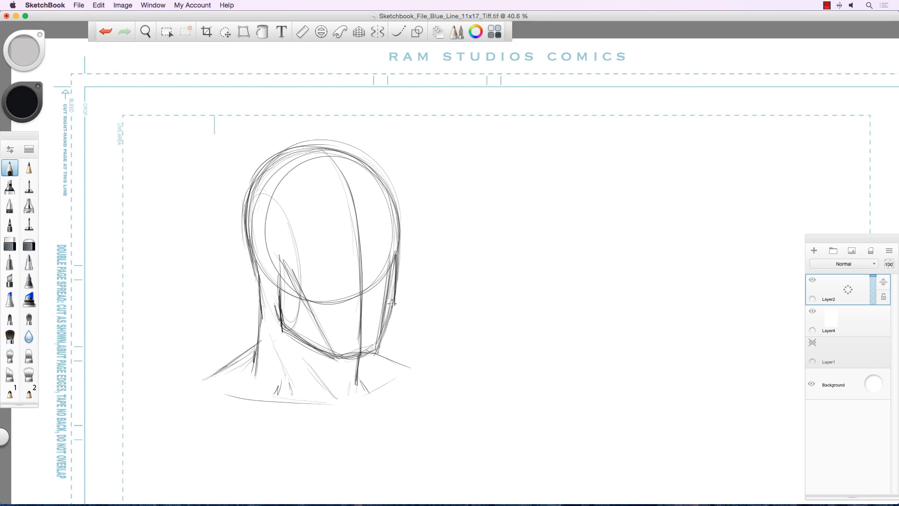
mouse_move(397, 299)
left_mouse_down()
mouse_move(376, 337)
mouse_move(357, 268)
mouse_move(383, 337)
mouse_move(389, 279)
mouse_move(393, 298)
left_mouse_up()
left_click_drag(393, 260, 393, 303)
left_click_drag(279, 259, 283, 311)
left_click_drag(282, 277, 327, 351)
mouse_move(383, 336)
left_mouse_down()
mouse_move(391, 260)
mouse_move(376, 356)
left_mouse_up()
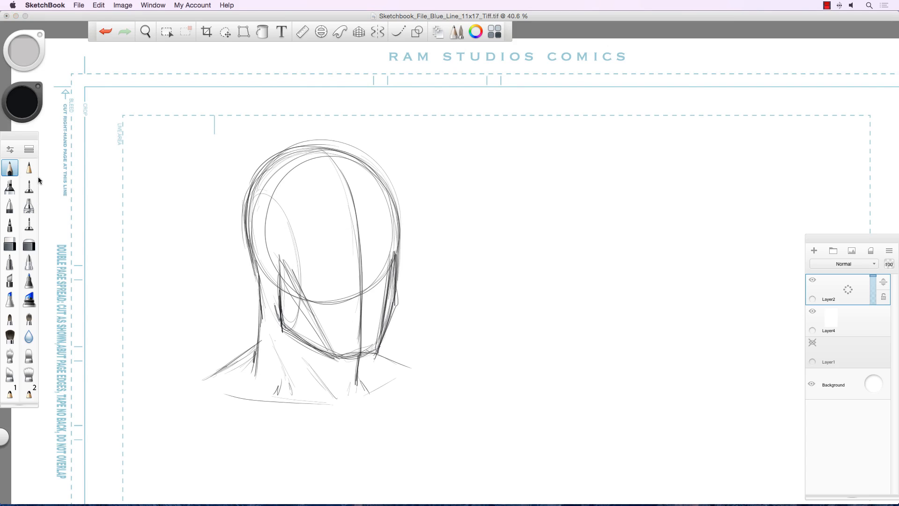
- Set the pencil colour to red and trace the head circle, the face's centre line and the tapered chin shape
left_click(22, 102)
left_click(50, 104)
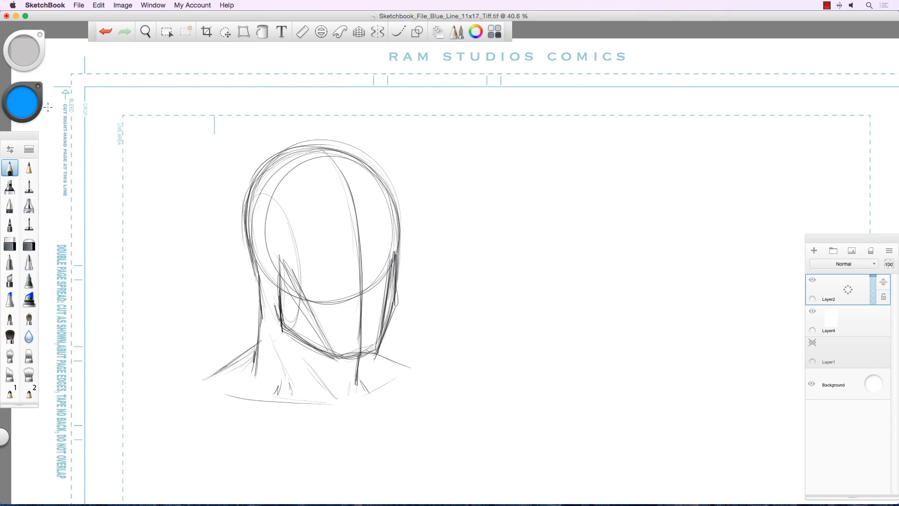
left_click(29, 103)
left_click(58, 103)
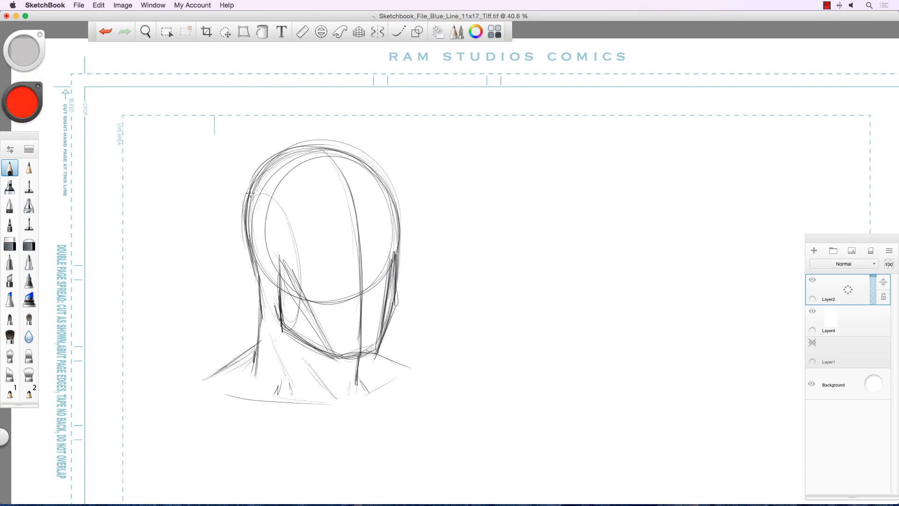
mouse_move(250, 192)
left_mouse_down()
mouse_move(269, 165)
mouse_move(356, 149)
mouse_move(396, 255)
mouse_move(262, 266)
mouse_move(316, 152)
mouse_move(367, 281)
mouse_move(253, 180)
mouse_move(316, 156)
mouse_move(358, 239)
mouse_move(359, 335)
mouse_move(361, 281)
mouse_move(329, 153)
mouse_move(305, 143)
left_mouse_up()
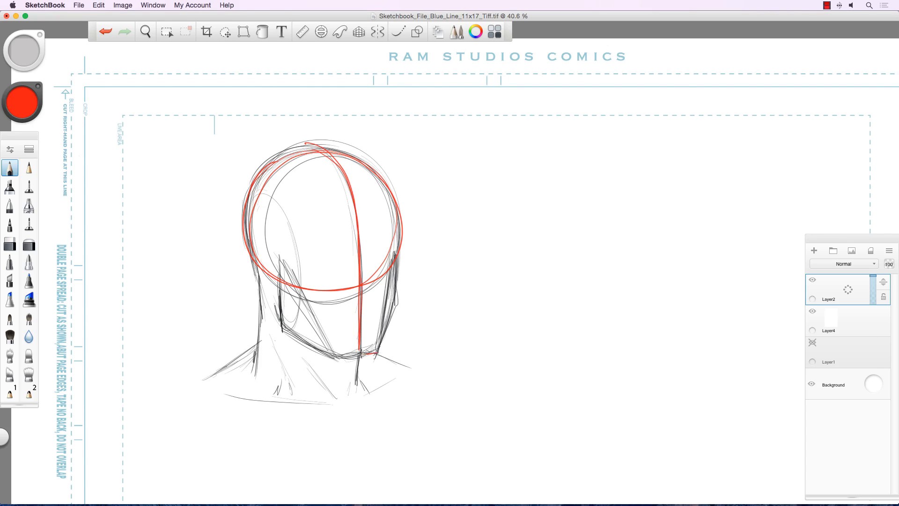
mouse_move(361, 354)
left_mouse_down()
mouse_move(333, 355)
mouse_move(375, 352)
left_mouse_up()
mouse_move(288, 278)
left_mouse_down()
mouse_move(336, 355)
mouse_move(390, 263)
mouse_move(378, 351)
mouse_move(351, 356)
mouse_move(293, 290)
left_mouse_up()
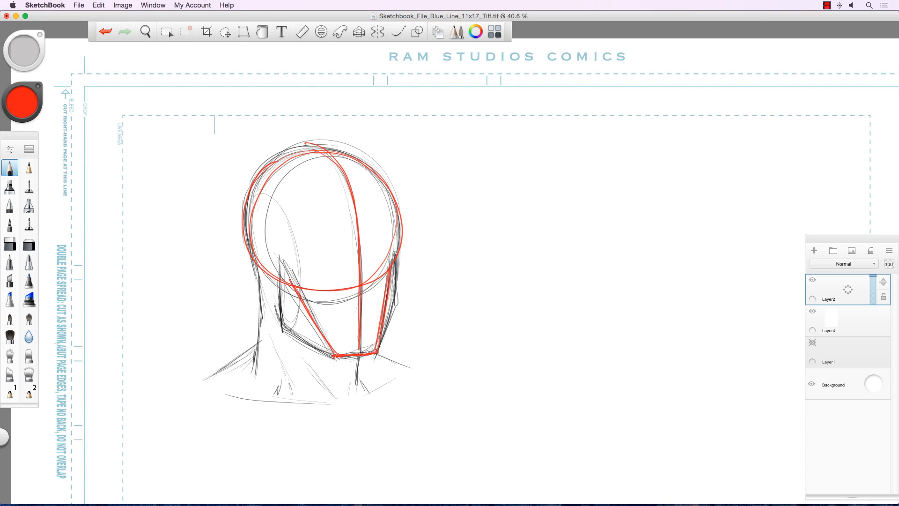
- Trace the outer jaw and cheek planes on both sides of the face in red
mouse_move(334, 358)
left_mouse_down()
mouse_move(286, 328)
mouse_move(283, 280)
mouse_move(285, 327)
left_mouse_up()
left_click_drag(285, 327, 338, 360)
left_click_drag(381, 340, 397, 302)
left_click_drag(398, 259, 393, 317)
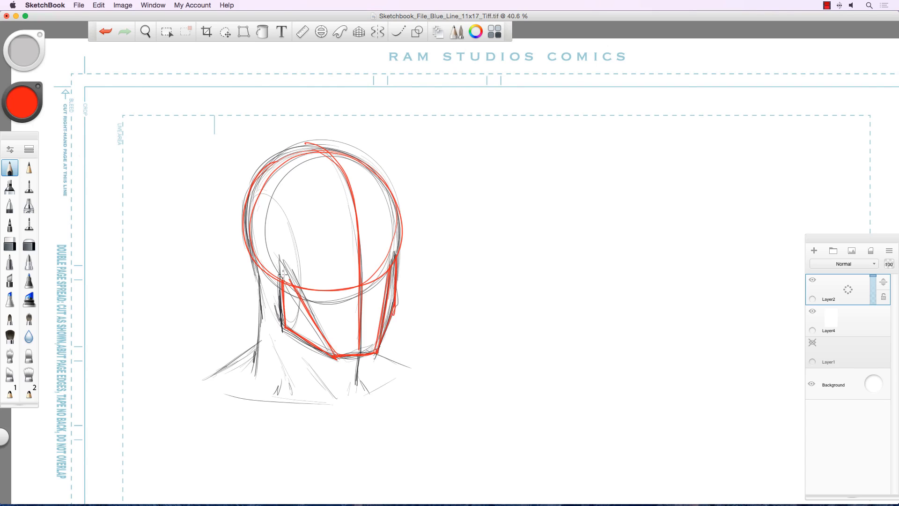
mouse_move(282, 276)
left_mouse_down()
mouse_move(286, 327)
mouse_move(340, 363)
left_mouse_up()
left_click_drag(336, 355, 292, 268)
- Undo all the red tracing strokes over the head
key("super+z")
key("super+z")
key("super+z")
key("super+z")
key("super+z")
key("super+z")
key("super+z")
key("super+z")
key("super+z")
key("super+z")
key("super+z")
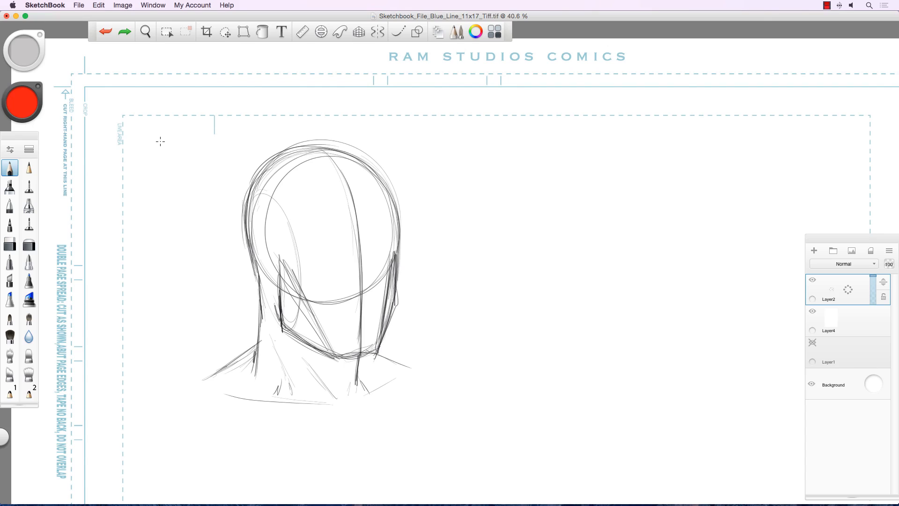
- Sketch an oval for the ear at the side of the head in dark red, and reinforce it in black
left_click(22, 102)
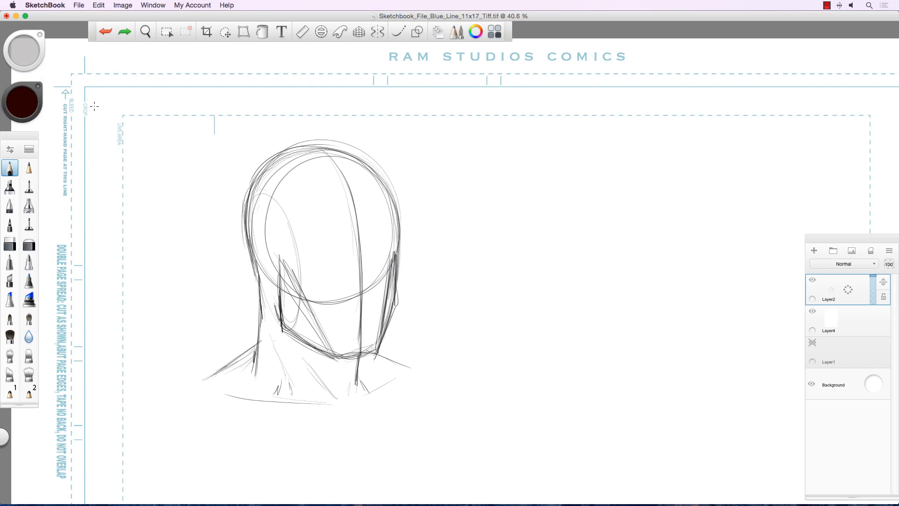
mouse_move(261, 271)
left_mouse_down()
mouse_move(280, 283)
mouse_move(265, 240)
mouse_move(281, 280)
mouse_move(257, 249)
mouse_move(280, 283)
left_mouse_up()
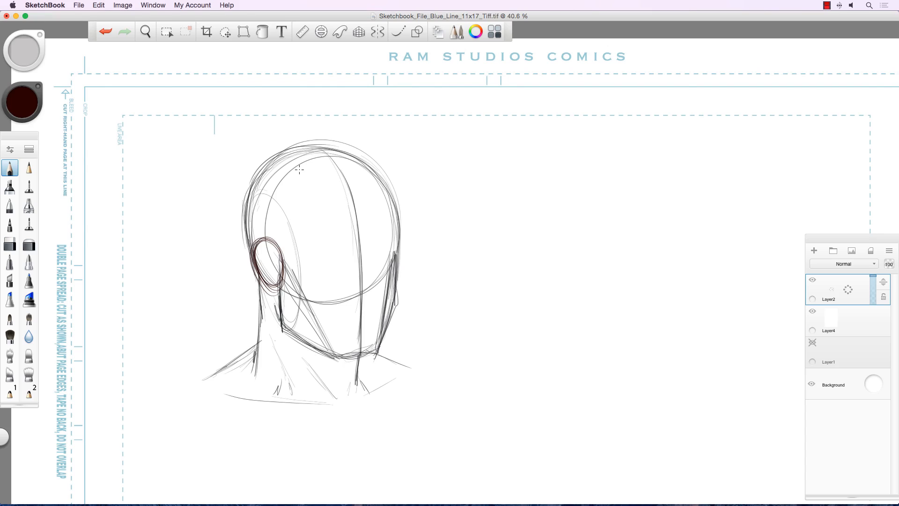
left_click(28, 110)
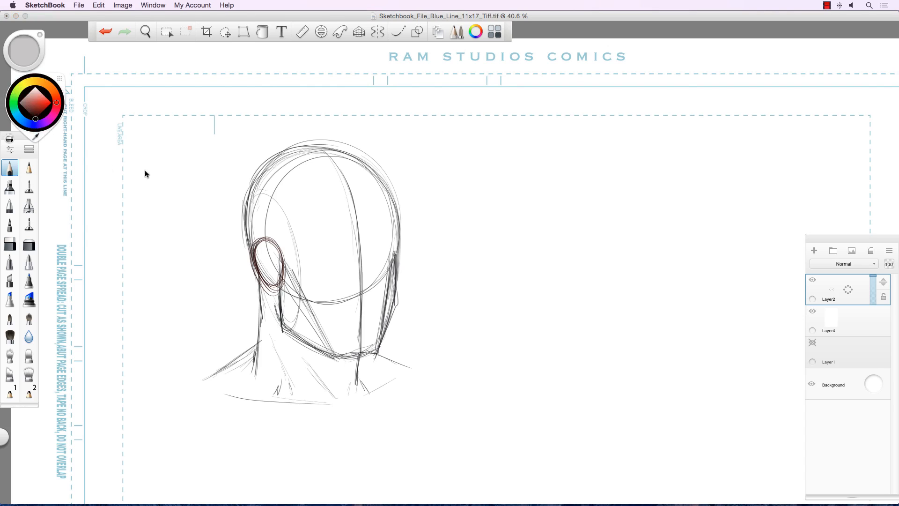
left_click_drag(247, 262, 284, 286)
left_click_drag(253, 233, 277, 288)
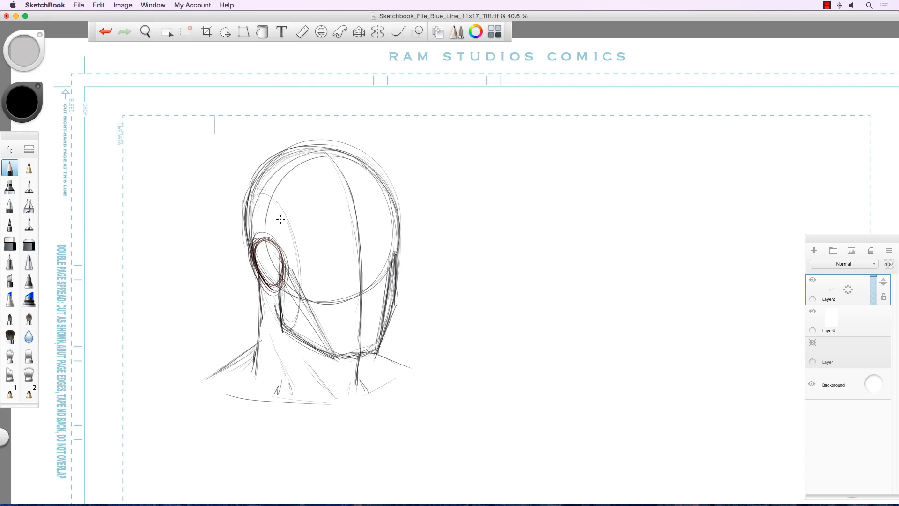
- Draw a curved brow guideline across the face and mark the brow, nose and mouth positions on the centre line
mouse_move(253, 247)
left_mouse_down()
mouse_move(311, 253)
mouse_move(402, 236)
left_mouse_up()
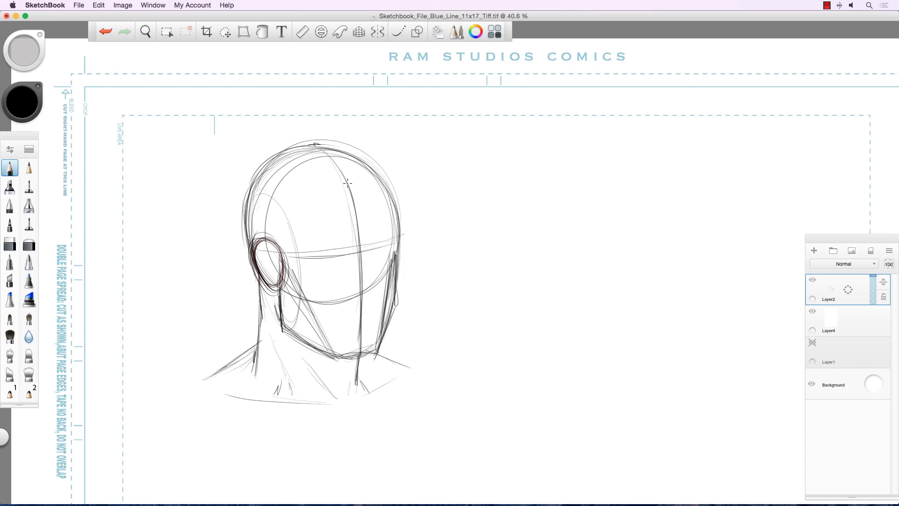
left_click_drag(369, 249, 352, 253)
left_click_drag(366, 298, 355, 327)
- Draw the angled eyebrows along the brow guideline and outline the eye sockets beneath them
left_click_drag(348, 250, 369, 249)
left_click_drag(320, 246, 343, 249)
mouse_move(321, 245)
left_mouse_down()
mouse_move(347, 250)
mouse_move(304, 251)
left_mouse_up()
mouse_move(367, 251)
left_mouse_down()
mouse_move(399, 237)
mouse_move(322, 244)
left_mouse_up()
mouse_move(346, 249)
left_mouse_down()
mouse_move(298, 252)
mouse_move(327, 271)
mouse_move(347, 252)
mouse_move(381, 264)
mouse_move(397, 246)
left_mouse_up()
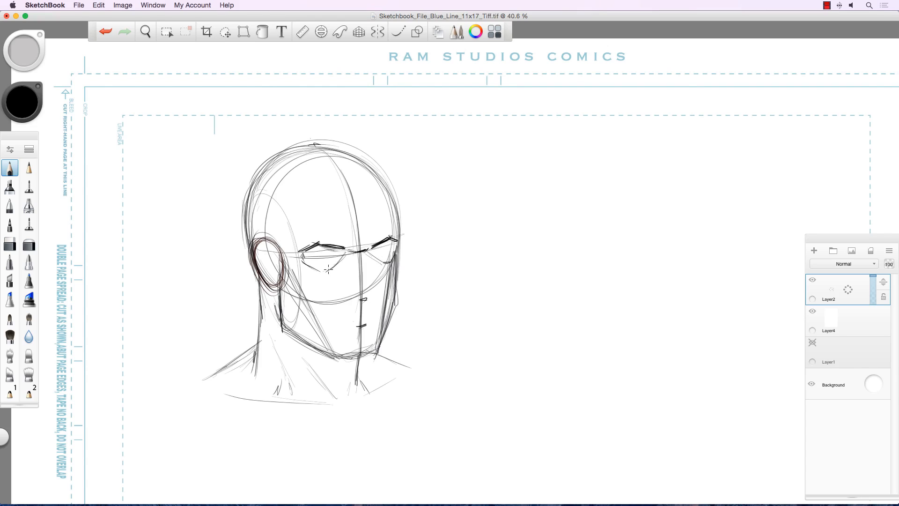
mouse_move(329, 271)
left_mouse_down()
mouse_move(345, 253)
mouse_move(304, 259)
left_mouse_up()
- Sketch the nose with its bridge, rounded tip and nostrils on the centre line of the face
mouse_move(367, 253)
left_mouse_down()
mouse_move(370, 299)
mouse_move(348, 295)
mouse_move(368, 299)
left_mouse_up()
mouse_move(370, 280)
left_mouse_down()
mouse_move(356, 283)
mouse_move(359, 296)
mouse_move(370, 292)
left_mouse_up()
mouse_move(366, 254)
left_mouse_down()
mouse_move(371, 281)
mouse_move(358, 279)
mouse_move(359, 290)
left_mouse_up()
mouse_move(356, 258)
left_mouse_down()
mouse_move(358, 286)
mouse_move(378, 291)
mouse_move(378, 302)
mouse_move(362, 295)
mouse_move(368, 285)
mouse_move(361, 296)
mouse_move(369, 279)
left_mouse_up()
mouse_move(363, 251)
left_mouse_down()
mouse_move(349, 255)
mouse_move(359, 275)
mouse_move(343, 253)
left_mouse_up()
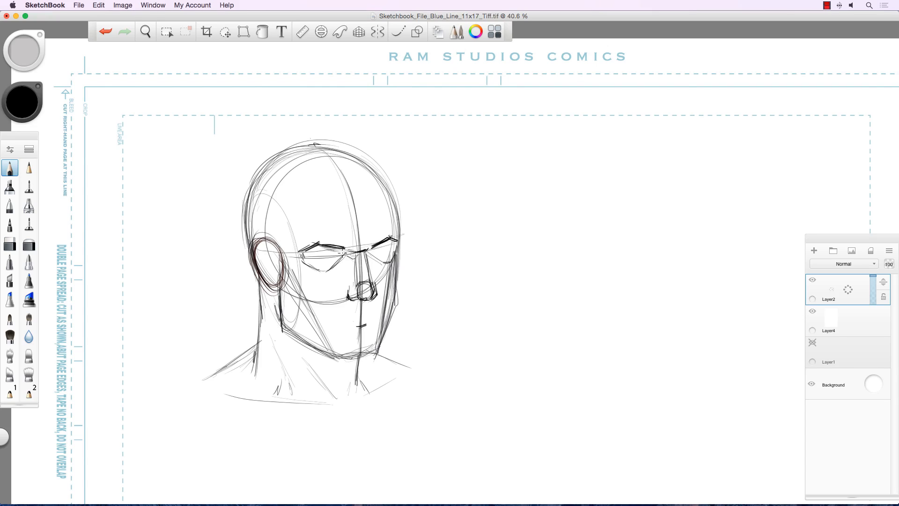
- Define the cheekbones and the jaw contours on both sides of the face
left_click_drag(397, 250, 393, 290)
left_click_drag(298, 286, 316, 324)
mouse_move(390, 298)
left_mouse_down()
mouse_move(385, 318)
mouse_move(394, 298)
mouse_move(383, 338)
mouse_move(365, 356)
mouse_move(344, 359)
mouse_move(372, 349)
mouse_move(324, 346)
left_mouse_up()
mouse_move(280, 298)
left_mouse_down()
mouse_move(283, 313)
mouse_move(274, 287)
left_mouse_up()
- Add frown creases between the brows and a temple line, and darken the forehead and jaw outlines
left_click_drag(343, 245, 371, 244)
left_click_drag(294, 244, 296, 232)
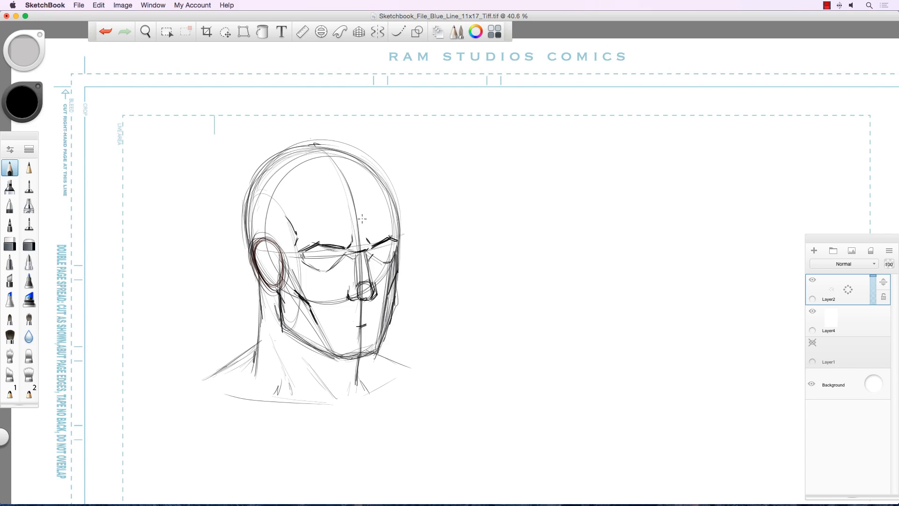
mouse_move(398, 224)
left_mouse_down()
mouse_move(399, 248)
mouse_move(399, 228)
mouse_move(341, 149)
left_mouse_up()
mouse_move(285, 312)
left_mouse_down()
mouse_move(282, 326)
mouse_move(295, 336)
mouse_move(338, 357)
mouse_move(372, 356)
mouse_move(393, 319)
mouse_move(394, 280)
left_mouse_up()
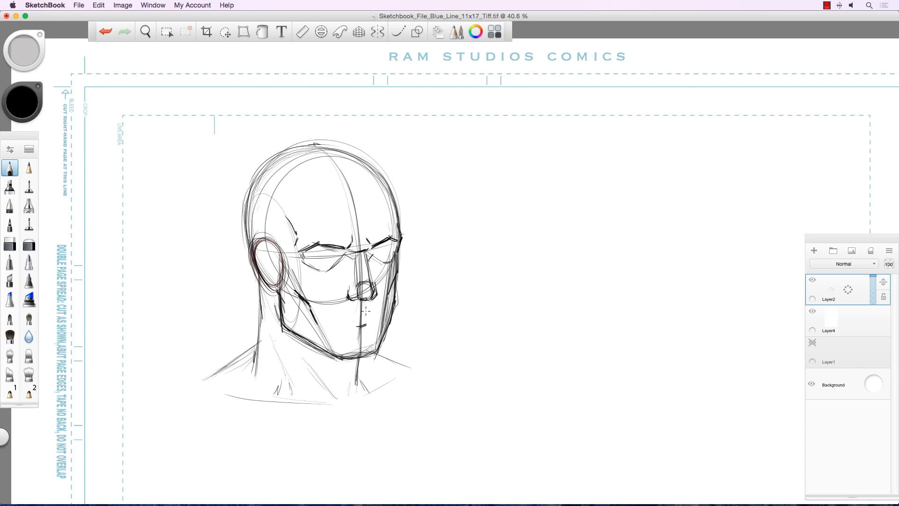
- Draw the lips below the nose and the eyelids and eye shapes under both brows
mouse_move(361, 320)
left_mouse_down()
mouse_move(369, 313)
mouse_move(330, 320)
mouse_move(371, 312)
mouse_move(346, 318)
mouse_move(370, 326)
mouse_move(345, 328)
mouse_move(369, 326)
mouse_move(379, 311)
mouse_move(344, 312)
left_mouse_up()
left_click_drag(339, 314, 331, 318)
mouse_move(339, 253)
left_mouse_down()
mouse_move(314, 249)
mouse_move(312, 257)
left_mouse_up()
mouse_move(390, 247)
left_mouse_down()
mouse_move(321, 254)
mouse_move(393, 257)
left_mouse_up()
mouse_move(328, 253)
left_mouse_down()
mouse_move(313, 259)
mouse_move(320, 255)
left_mouse_up()
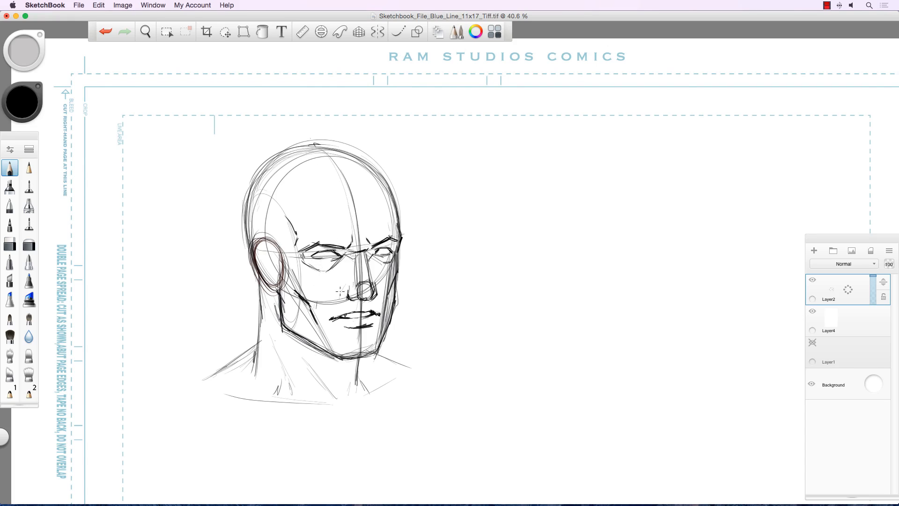
- Draw the inner ear and darken the skull outline, adding small detail strokes to the chin, forehead, eyes and nose
left_click_drag(320, 319, 330, 338)
mouse_move(262, 248)
left_mouse_down()
mouse_move(275, 272)
mouse_move(261, 261)
mouse_move(271, 255)
mouse_move(272, 262)
left_mouse_up()
mouse_move(252, 196)
left_mouse_down()
mouse_move(246, 233)
mouse_move(308, 147)
mouse_move(382, 179)
left_mouse_up()
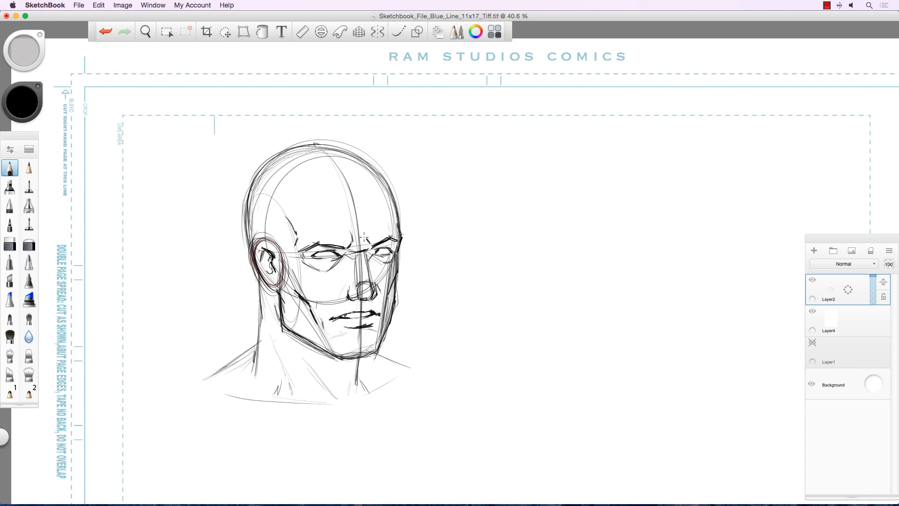
mouse_move(366, 231)
left_mouse_down()
mouse_move(323, 214)
mouse_move(339, 226)
mouse_move(347, 214)
mouse_move(369, 232)
left_mouse_up()
left_click_drag(374, 253, 378, 259)
left_click_drag(347, 285, 376, 292)
- Darken the jawline and neck muscles, and extend the shoulder lines outward on both sides
left_click_drag(319, 349, 335, 359)
mouse_move(283, 318)
left_mouse_down()
mouse_move(298, 346)
mouse_move(355, 368)
mouse_move(351, 395)
left_mouse_up()
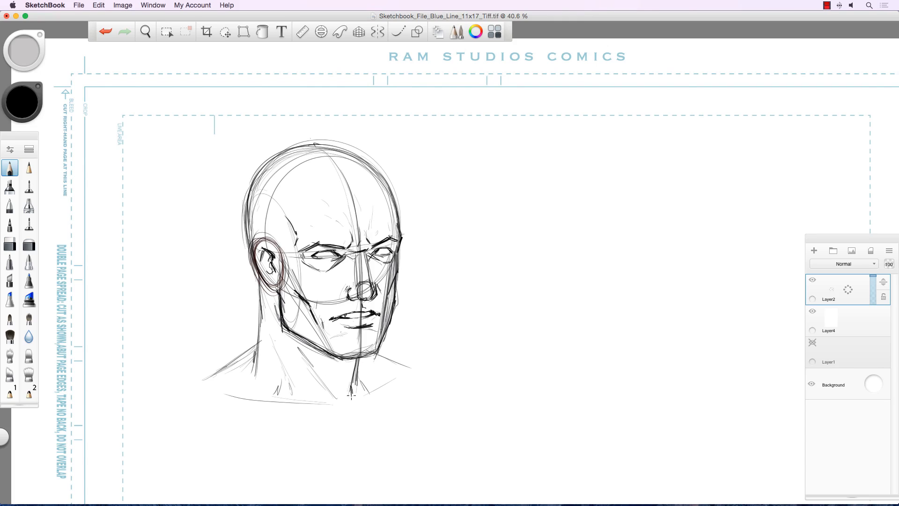
mouse_move(261, 298)
left_mouse_down()
mouse_move(278, 372)
mouse_move(272, 396)
left_mouse_up()
mouse_move(266, 338)
left_mouse_down()
mouse_move(210, 379)
mouse_move(168, 385)
left_mouse_up()
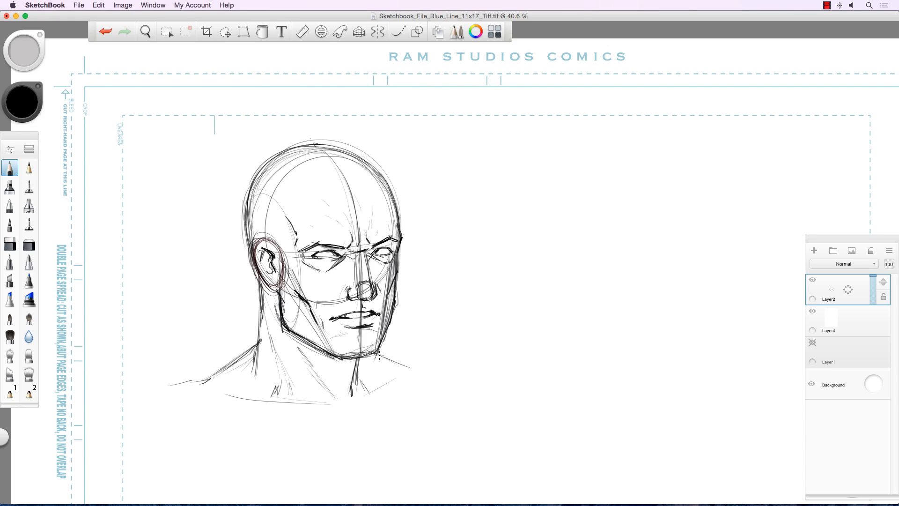
left_click_drag(378, 356, 439, 377)
left_click_drag(193, 377, 173, 385)
- Sketch the rounded front plane of the forehead, the cheek plane and the temple contour
mouse_move(313, 228)
left_mouse_down()
mouse_move(351, 185)
mouse_move(370, 192)
mouse_move(387, 229)
left_mouse_up()
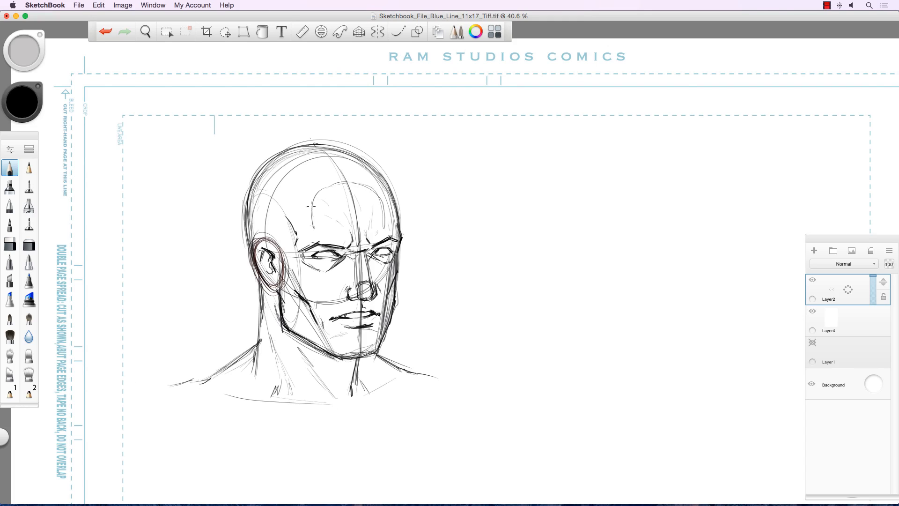
mouse_move(327, 188)
left_mouse_down()
mouse_move(356, 182)
mouse_move(387, 211)
mouse_move(337, 183)
mouse_move(313, 218)
mouse_move(342, 180)
left_mouse_up()
mouse_move(312, 230)
left_mouse_down()
mouse_move(302, 280)
mouse_move(312, 295)
mouse_move(301, 262)
mouse_move(323, 327)
mouse_move(341, 331)
mouse_move(331, 346)
mouse_move(342, 353)
left_mouse_up()
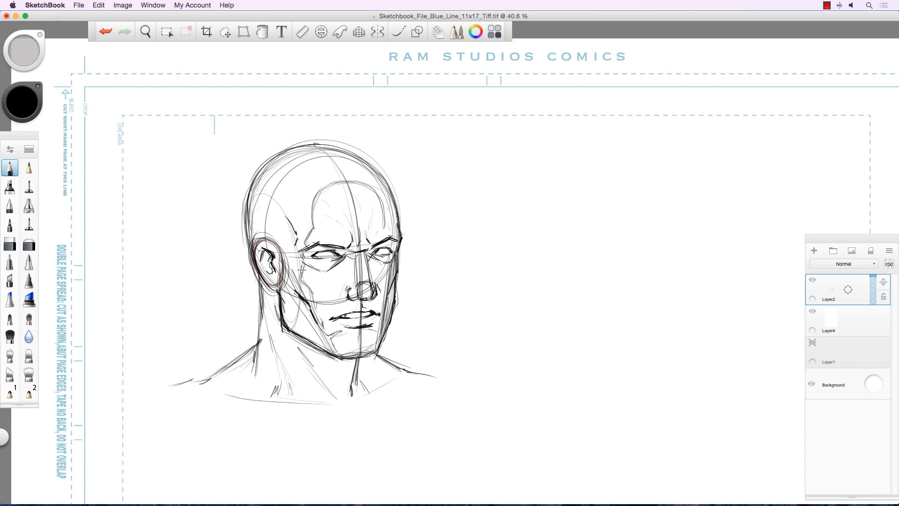
mouse_move(269, 196)
left_mouse_down()
mouse_move(296, 223)
mouse_move(348, 249)
left_mouse_up()
- Draw a curved shirt collar around the neck base and extend both shoulder lines
mouse_move(238, 370)
left_mouse_down()
mouse_move(275, 404)
mouse_move(314, 410)
mouse_move(361, 398)
left_mouse_up()
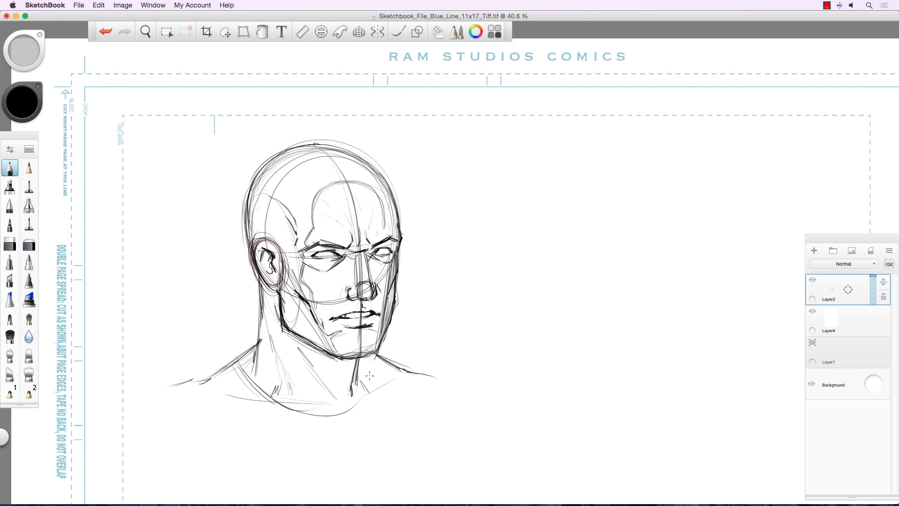
mouse_move(372, 356)
left_mouse_down()
mouse_move(361, 401)
mouse_move(377, 374)
mouse_move(404, 371)
mouse_move(418, 390)
mouse_move(454, 393)
left_mouse_up()
mouse_move(210, 376)
left_mouse_down()
mouse_move(213, 404)
mouse_move(202, 415)
mouse_move(156, 396)
mouse_move(140, 408)
left_mouse_up()
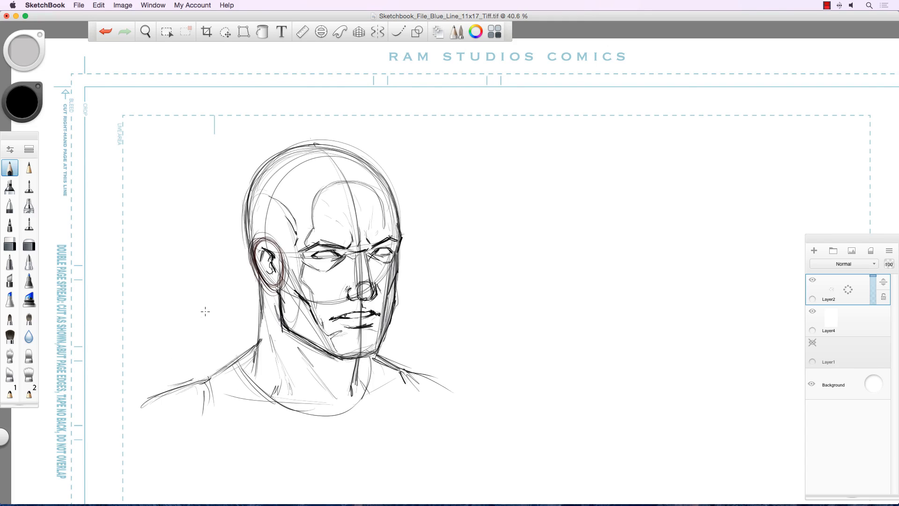
- Sketch loose spiky hair strokes from the forehead over the top and back of the head
mouse_move(359, 168)
left_mouse_down()
mouse_move(343, 186)
mouse_move(406, 173)
mouse_move(400, 185)
left_mouse_up()
mouse_move(356, 171)
left_mouse_down()
mouse_move(402, 170)
mouse_move(337, 178)
mouse_move(405, 146)
left_mouse_up()
left_click_drag(324, 155, 372, 144)
left_click_drag(319, 172, 326, 144)
mouse_move(317, 155)
left_mouse_down()
mouse_move(338, 148)
mouse_move(293, 149)
mouse_move(244, 189)
mouse_move(240, 248)
left_mouse_up()
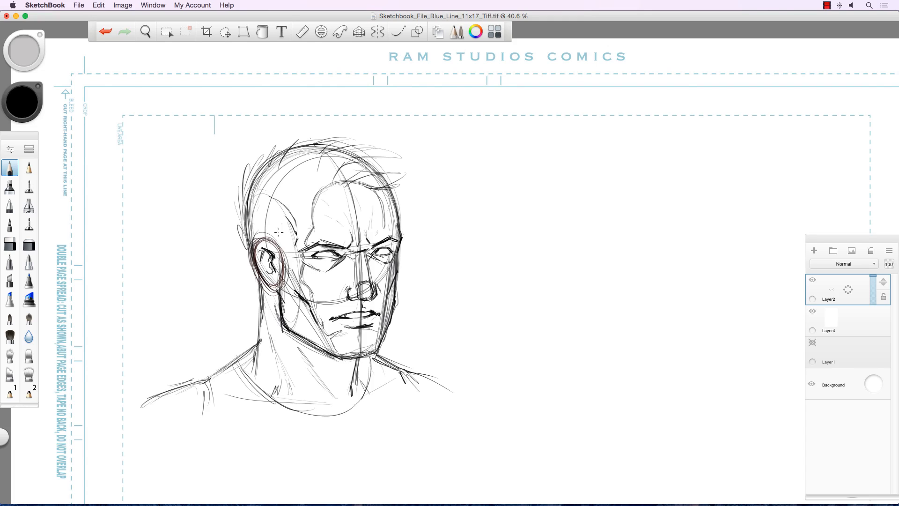
- Fill out the hair with the sideburn, hairline, front tufts, crown and nape strokes
mouse_move(308, 194)
left_mouse_down()
mouse_move(280, 225)
mouse_move(286, 255)
mouse_move(274, 225)
mouse_move(262, 224)
mouse_move(264, 243)
left_mouse_up()
left_click_drag(279, 195, 251, 219)
mouse_move(269, 176)
left_mouse_down()
mouse_move(245, 220)
mouse_move(325, 174)
mouse_move(348, 173)
left_mouse_up()
mouse_move(338, 173)
left_mouse_down()
mouse_move(418, 180)
mouse_move(397, 207)
left_mouse_up()
mouse_move(401, 163)
left_mouse_down()
mouse_move(399, 224)
mouse_move(372, 153)
left_mouse_up()
left_click_drag(317, 142, 273, 151)
mouse_move(279, 143)
left_mouse_down()
mouse_move(247, 169)
mouse_move(239, 193)
left_mouse_up()
mouse_move(249, 235)
left_mouse_down()
mouse_move(240, 254)
mouse_move(255, 295)
left_mouse_up()
left_click_drag(248, 267, 260, 298)
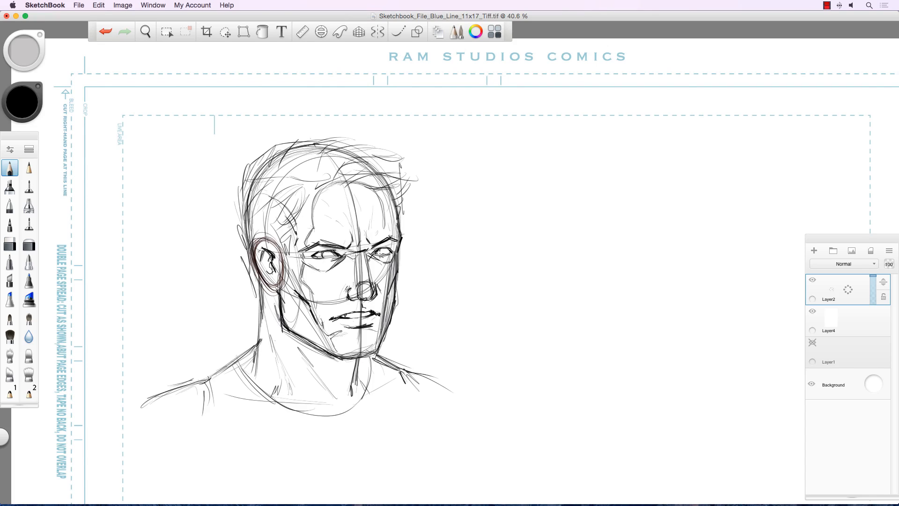
- Draw the irises in both eyes, and add the shirt's neckband and fold lines around the collar and shoulders
left_click_drag(378, 254, 384, 252)
left_click_drag(326, 253, 386, 252)
mouse_move(238, 368)
left_mouse_down()
mouse_move(250, 383)
mouse_move(358, 411)
left_mouse_up()
left_click_drag(371, 377, 363, 407)
left_click_drag(392, 368, 418, 413)
left_click_drag(218, 386, 228, 418)
mouse_move(239, 365)
left_mouse_down()
mouse_move(255, 398)
mouse_move(314, 428)
mouse_move(377, 372)
left_mouse_up()
- Scale the head sketch down and move it to the upper-left area of the comic page
left_click(226, 31)
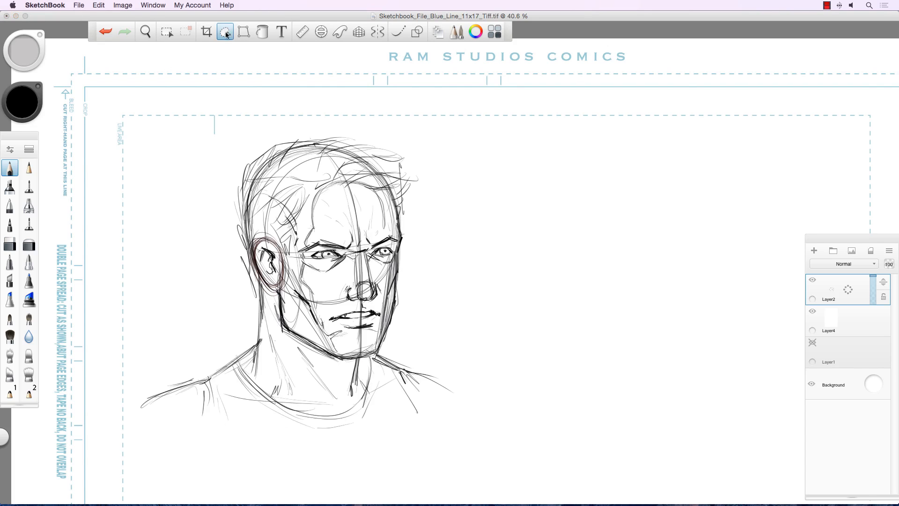
left_click(477, 53)
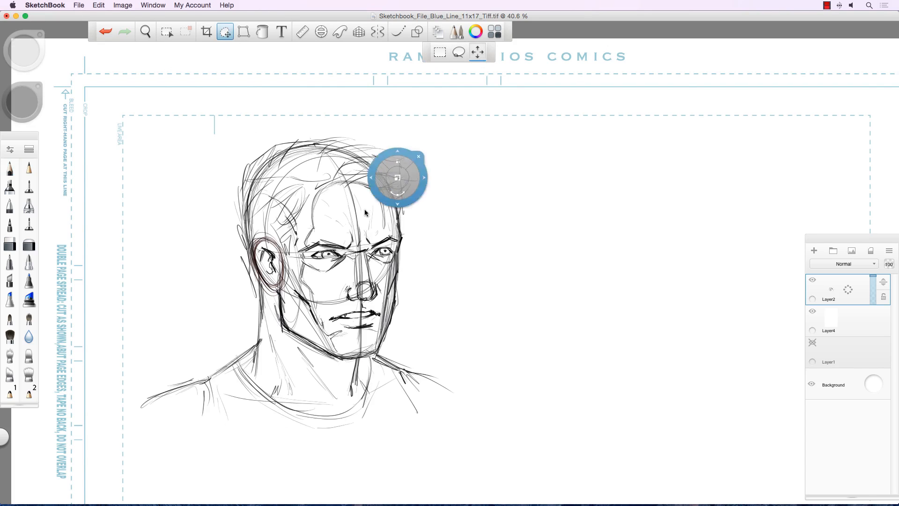
mouse_move(326, 238)
left_mouse_down()
mouse_move(326, 206)
mouse_move(322, 253)
mouse_move(311, 254)
mouse_move(342, 244)
mouse_move(504, 248)
mouse_move(184, 242)
mouse_move(183, 228)
left_mouse_up()
left_click_drag(208, 233, 179, 217)
left_click(212, 192)
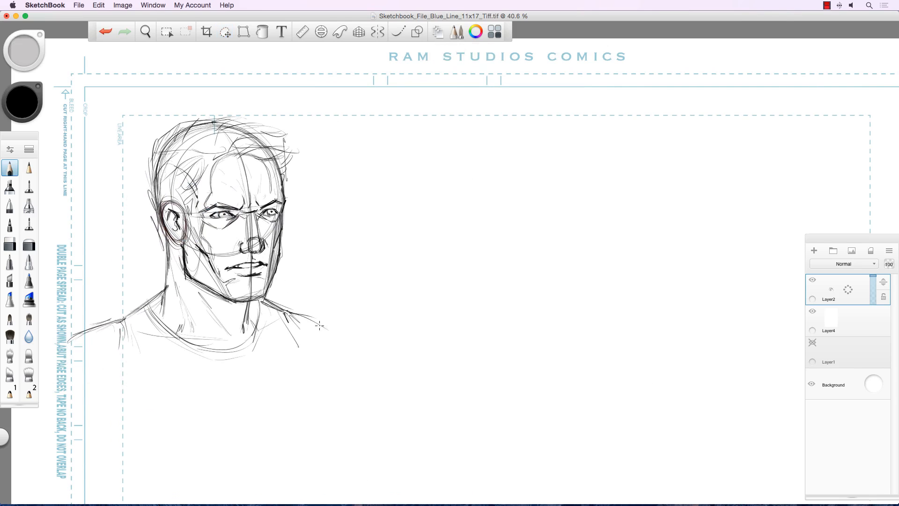
- Duplicate Layer2 and place the copied head beside the original on its right
key("space")
left_click_drag(320, 325, 310, 325)
left_click_drag(299, 299, 301, 319)
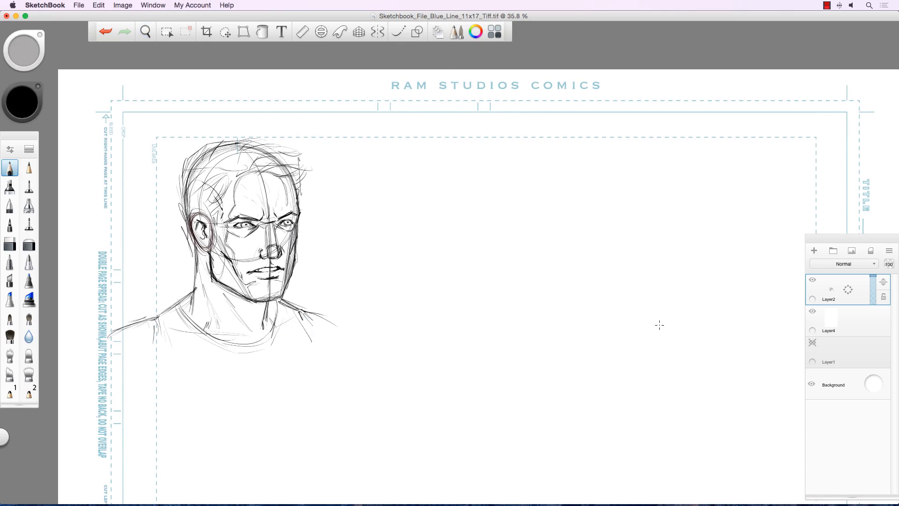
left_click(842, 297)
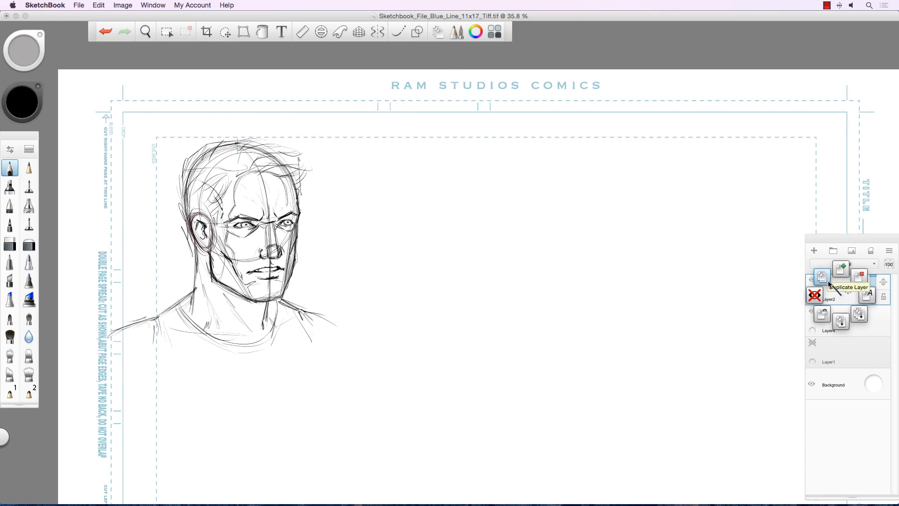
left_click(826, 281)
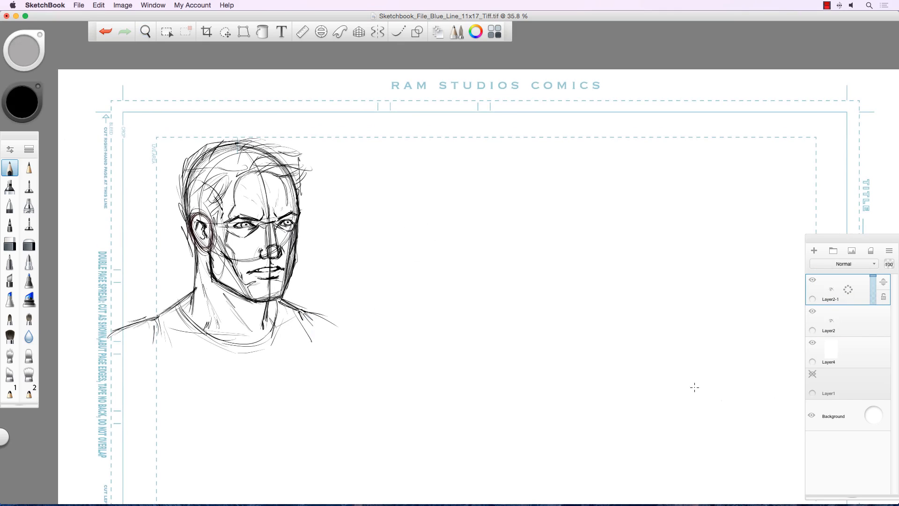
left_click(227, 34)
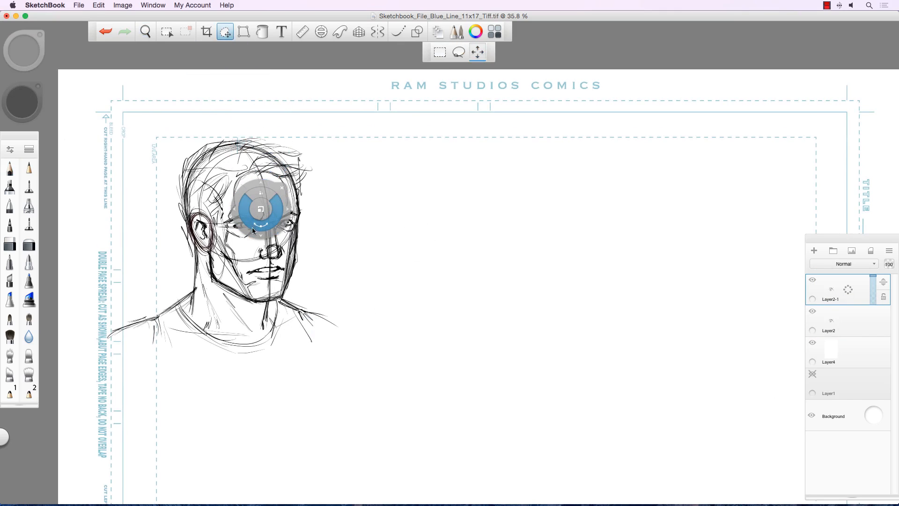
mouse_move(256, 234)
left_mouse_down()
mouse_move(447, 242)
mouse_move(420, 239)
left_mouse_up()
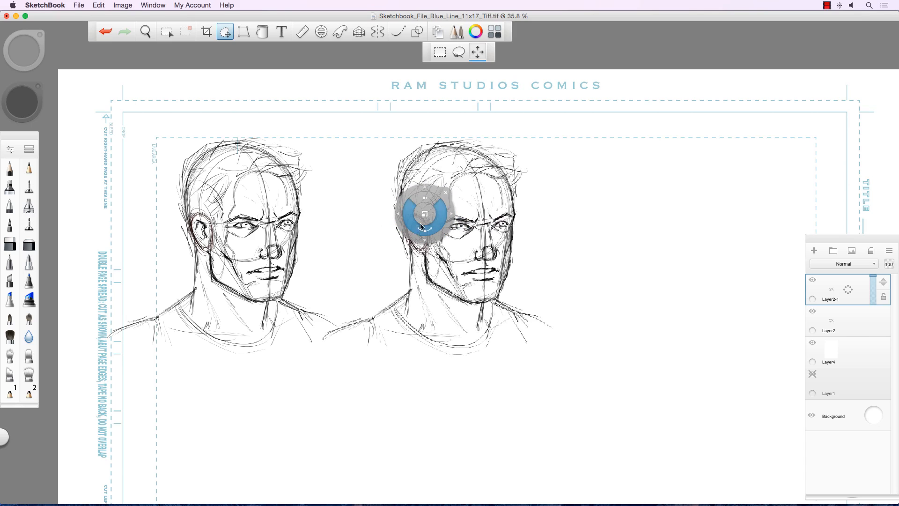
left_click(446, 193)
- Fade the copied head to a faint guide with the soft eraser
left_click(29, 244)
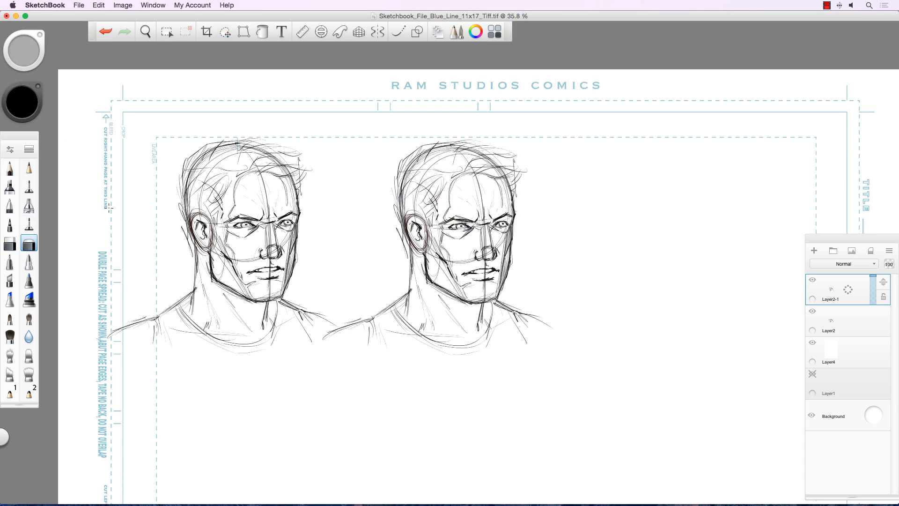
mouse_move(410, 227)
left_mouse_down()
mouse_move(424, 185)
mouse_move(471, 314)
mouse_move(468, 132)
mouse_move(504, 281)
mouse_move(515, 232)
mouse_move(508, 220)
mouse_move(460, 285)
mouse_move(429, 303)
mouse_move(501, 247)
mouse_move(508, 133)
mouse_move(485, 304)
mouse_move(388, 271)
mouse_move(386, 331)
mouse_move(512, 319)
mouse_move(375, 352)
mouse_move(394, 197)
mouse_move(428, 148)
mouse_move(462, 129)
mouse_move(467, 151)
mouse_move(444, 207)
mouse_move(469, 220)
left_mouse_up()
left_click_drag(406, 230, 410, 223)
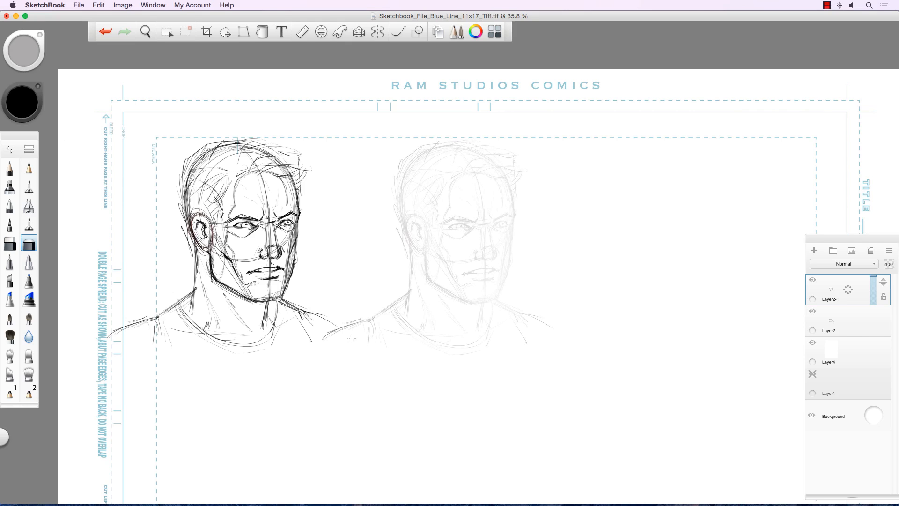
- Draw clean pencil contours over the faint copy for the far side of the face, jawline and chin
key("space")
mouse_move(424, 237)
left_mouse_down()
mouse_move(447, 248)
mouse_move(416, 181)
mouse_move(385, 169)
left_mouse_up()
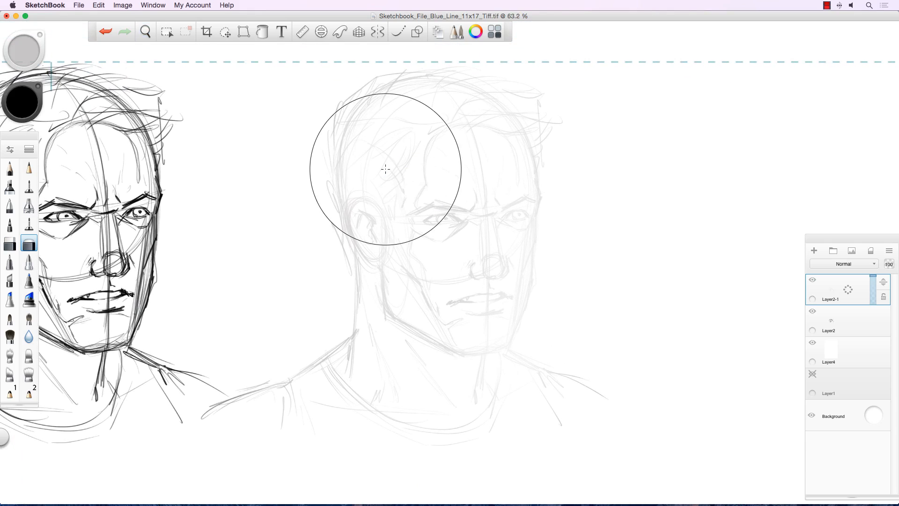
left_click(10, 167)
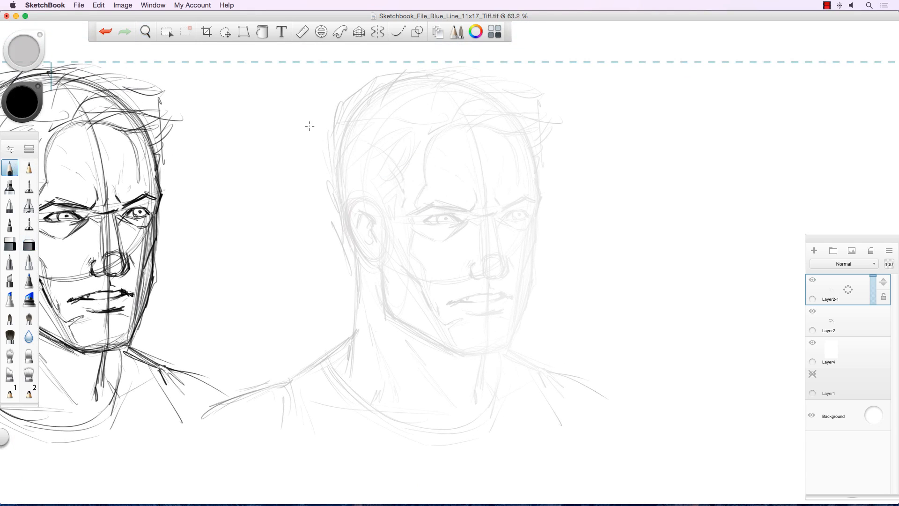
mouse_move(526, 137)
left_mouse_down()
mouse_move(541, 201)
mouse_move(525, 307)
left_mouse_up()
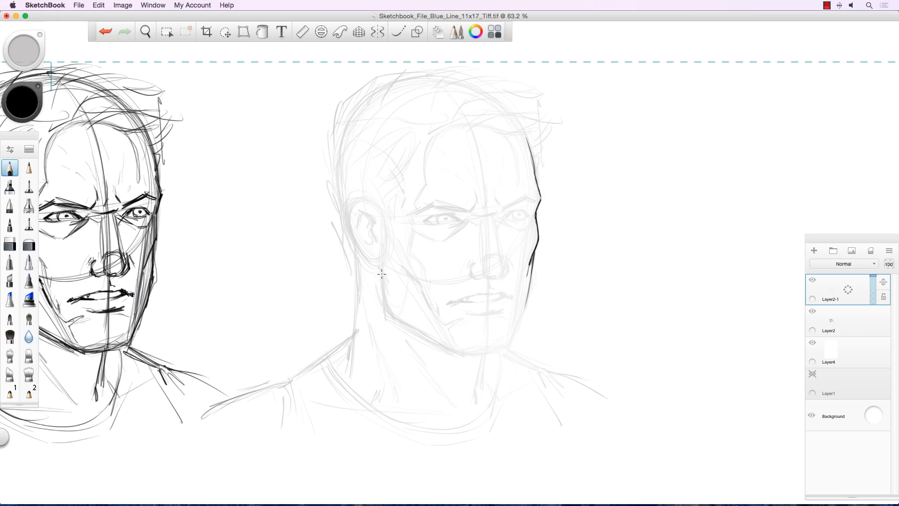
mouse_move(381, 269)
left_mouse_down()
mouse_move(391, 314)
mouse_move(461, 356)
mouse_move(490, 351)
mouse_move(511, 342)
mouse_move(530, 265)
left_mouse_up()
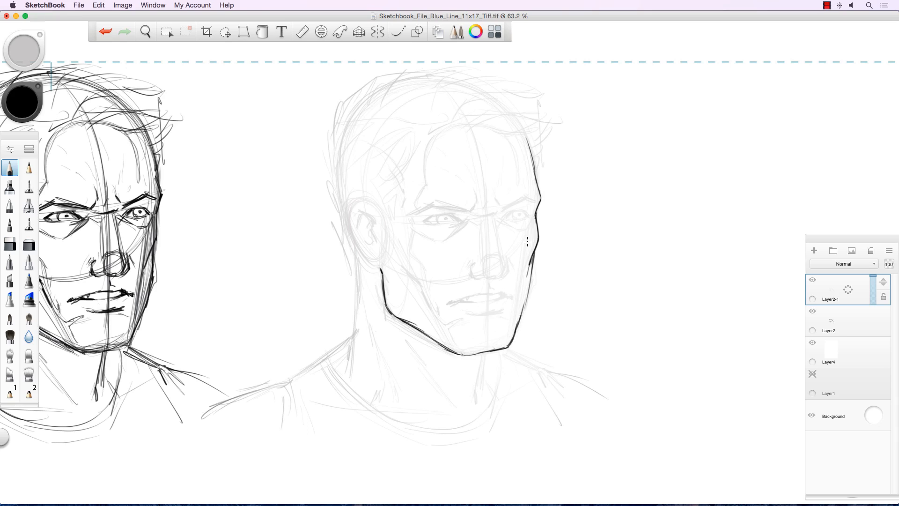
- Draw the clean outlines of both eyes, the nose and the lips over the faint guide
mouse_move(449, 214)
left_mouse_down()
mouse_move(458, 220)
mouse_move(427, 217)
mouse_move(459, 220)
mouse_move(445, 225)
mouse_move(458, 227)
mouse_move(525, 214)
mouse_move(497, 217)
mouse_move(501, 272)
left_mouse_up()
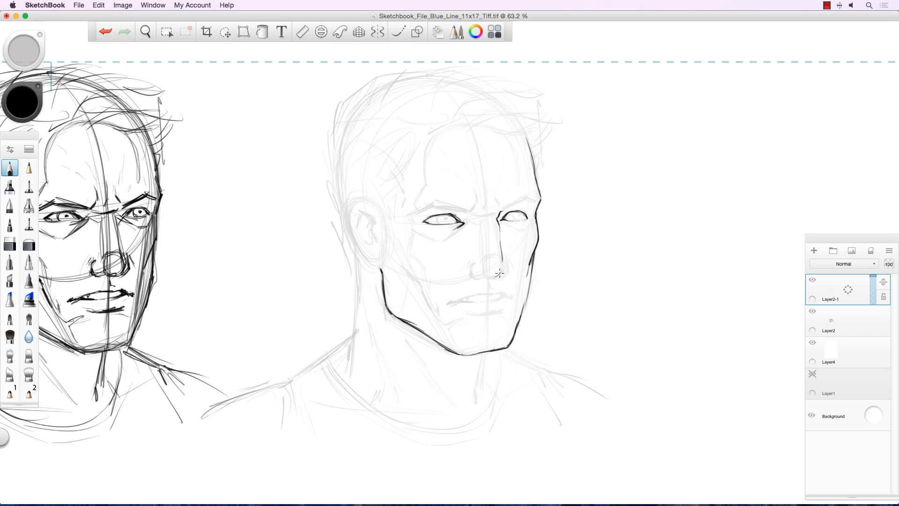
mouse_move(477, 273)
left_mouse_down()
mouse_move(472, 264)
mouse_move(469, 273)
mouse_move(508, 273)
mouse_move(505, 266)
left_mouse_up()
left_click_drag(474, 212, 478, 216)
mouse_move(487, 255)
left_mouse_down()
mouse_move(478, 266)
mouse_move(487, 293)
mouse_move(453, 301)
mouse_move(511, 297)
mouse_move(451, 301)
left_mouse_up()
mouse_move(506, 294)
left_mouse_down()
mouse_move(500, 311)
mouse_move(482, 314)
mouse_move(504, 307)
left_mouse_up()
left_click_drag(479, 313, 465, 310)
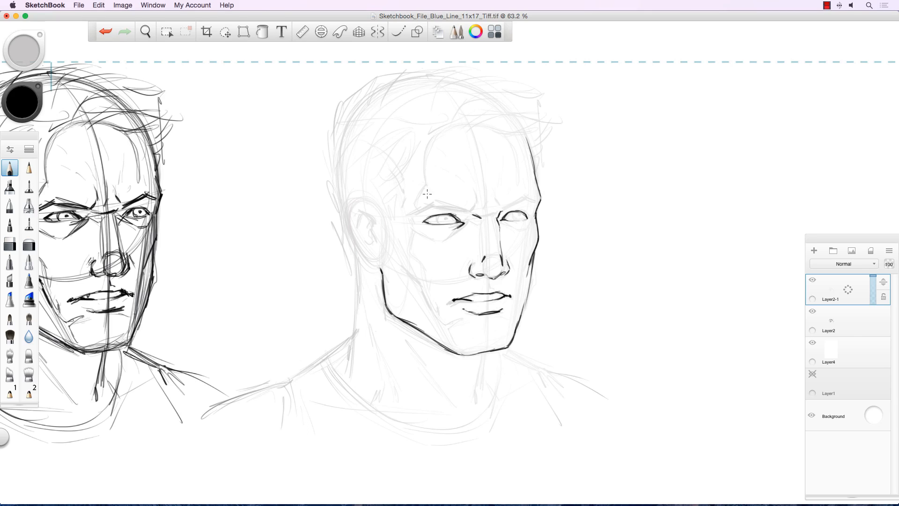
- Draw the heavy angled eyebrows and frown crease, and add irises, pupils and corner lines to both eyes
left_click_drag(460, 209, 463, 211)
mouse_move(439, 201)
left_mouse_down()
mouse_move(468, 212)
mouse_move(411, 211)
mouse_move(451, 200)
mouse_move(477, 214)
mouse_move(466, 211)
mouse_move(541, 199)
left_mouse_up()
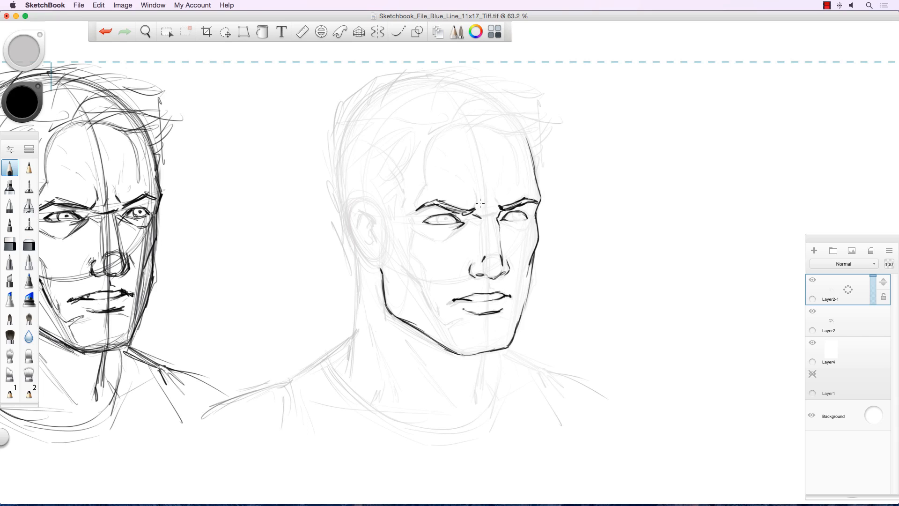
left_click_drag(484, 207, 482, 214)
left_click_drag(445, 218, 447, 220)
left_click_drag(517, 216, 518, 216)
left_click_drag(442, 215, 526, 217)
left_click_drag(440, 215, 446, 218)
mouse_move(513, 214)
left_mouse_down()
mouse_move(526, 217)
mouse_move(504, 225)
mouse_move(517, 225)
mouse_move(517, 214)
left_mouse_up()
left_click_drag(420, 221, 414, 224)
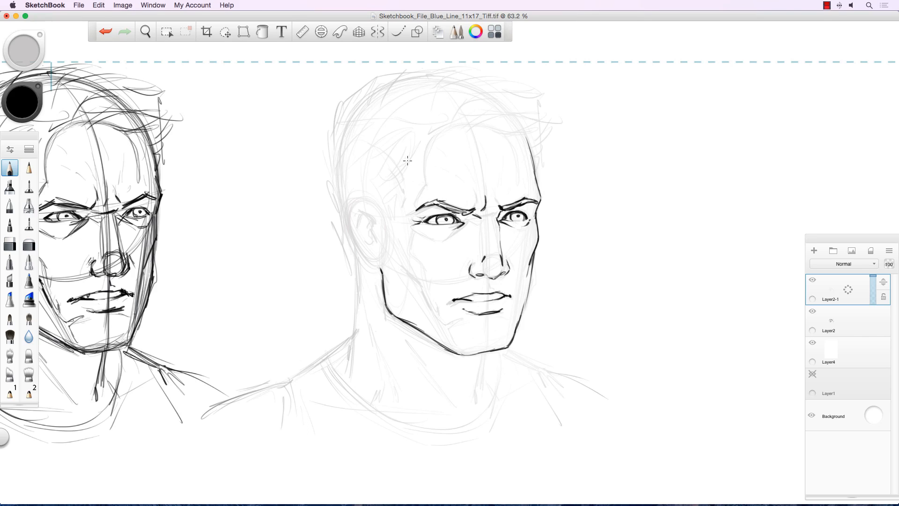
- Add the brow and forehead creases, the line under the near eye, and the cheek and mouth-side folds
left_click_drag(425, 187, 415, 197)
left_click_drag(426, 185, 441, 186)
left_click_drag(524, 178, 514, 182)
mouse_move(486, 185)
left_mouse_down()
mouse_move(487, 176)
mouse_move(474, 175)
left_mouse_up()
left_click_drag(422, 224, 428, 229)
mouse_move(404, 262)
left_mouse_down()
mouse_move(438, 320)
mouse_move(451, 324)
left_mouse_up()
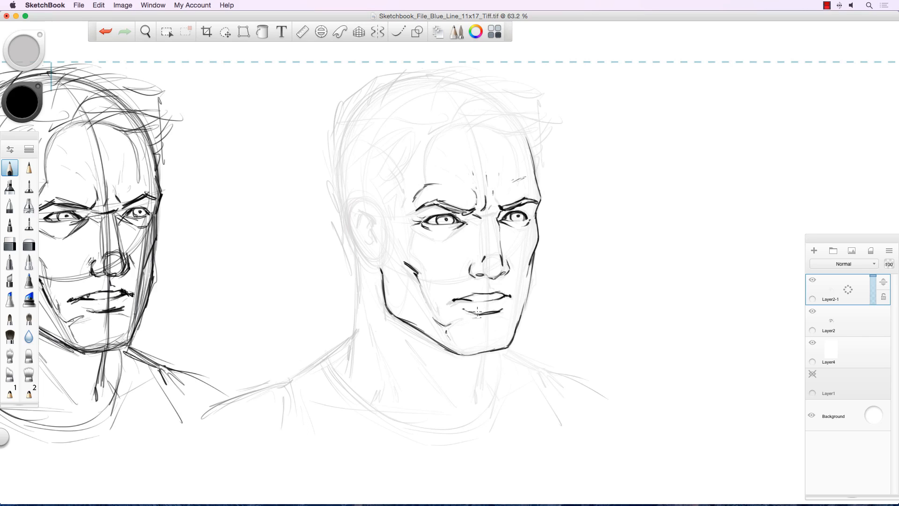
- Fill out the lower lip and draw the ear's outline and inner folds
left_click_drag(477, 311, 499, 303)
mouse_move(368, 201)
left_mouse_down()
mouse_move(384, 216)
mouse_move(353, 202)
mouse_move(350, 227)
mouse_move(373, 221)
left_mouse_up()
mouse_move(357, 209)
left_mouse_down()
mouse_move(374, 243)
mouse_move(353, 228)
mouse_move(357, 247)
mouse_move(372, 263)
mouse_move(345, 223)
left_mouse_up()
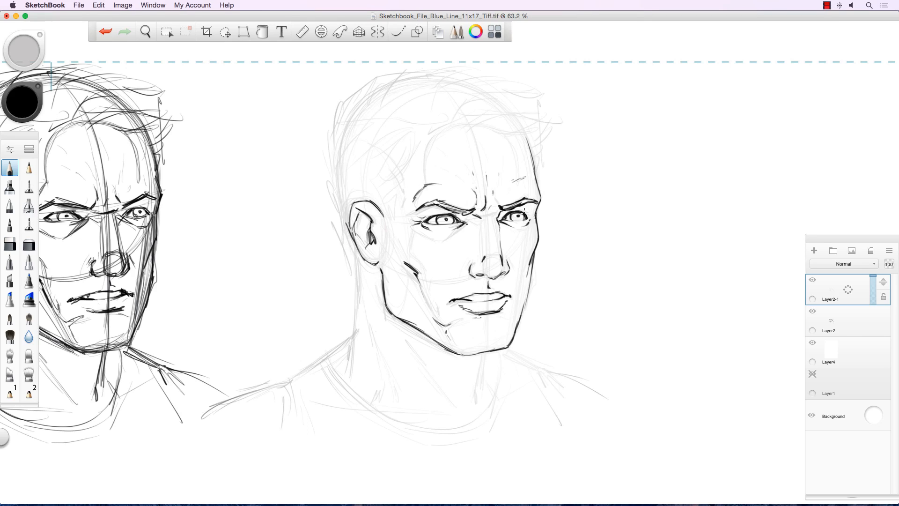
- Add short contour strokes at the far eye, along both cheeks and at the mouth corner
left_click_drag(525, 211, 528, 216)
mouse_move(413, 267)
left_mouse_down()
mouse_move(425, 276)
mouse_move(424, 294)
left_mouse_up()
left_click_drag(523, 270, 524, 298)
left_click_drag(453, 300, 448, 302)
- Draw the neck muscles and the back contour of the neck down to the near shoulder
left_click_drag(486, 352, 479, 394)
mouse_move(406, 336)
left_mouse_down()
mouse_move(429, 379)
mouse_move(419, 359)
left_mouse_up()
mouse_move(369, 317)
left_mouse_down()
mouse_move(401, 399)
mouse_move(390, 374)
mouse_move(391, 404)
mouse_move(372, 403)
left_mouse_up()
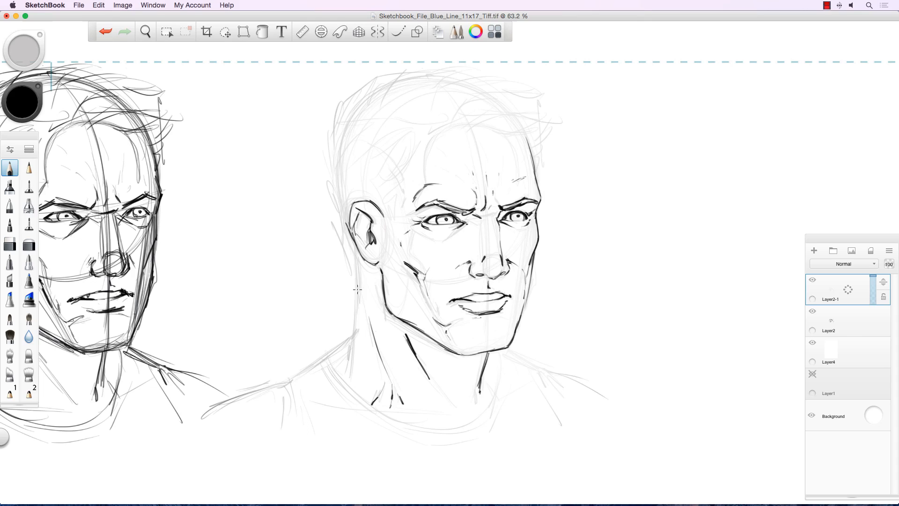
mouse_move(358, 287)
left_mouse_down()
mouse_move(355, 332)
mouse_move(329, 353)
left_mouse_up()
- Draw both shoulder lines, the sleeve folds, the curved shirt collar and the collarbone marks
left_click_drag(489, 354, 500, 358)
mouse_move(328, 355)
left_mouse_down()
mouse_move(287, 379)
mouse_move(285, 428)
left_mouse_up()
left_click_drag(291, 385, 308, 428)
left_click_drag(283, 380, 221, 409)
mouse_move(331, 363)
left_mouse_down()
mouse_move(382, 409)
mouse_move(436, 427)
mouse_move(471, 421)
mouse_move(502, 360)
mouse_move(542, 376)
mouse_move(555, 398)
mouse_move(544, 378)
mouse_move(611, 404)
left_mouse_up()
mouse_move(435, 388)
left_mouse_down()
mouse_move(462, 413)
mouse_move(467, 405)
mouse_move(462, 416)
mouse_move(402, 412)
left_mouse_up()
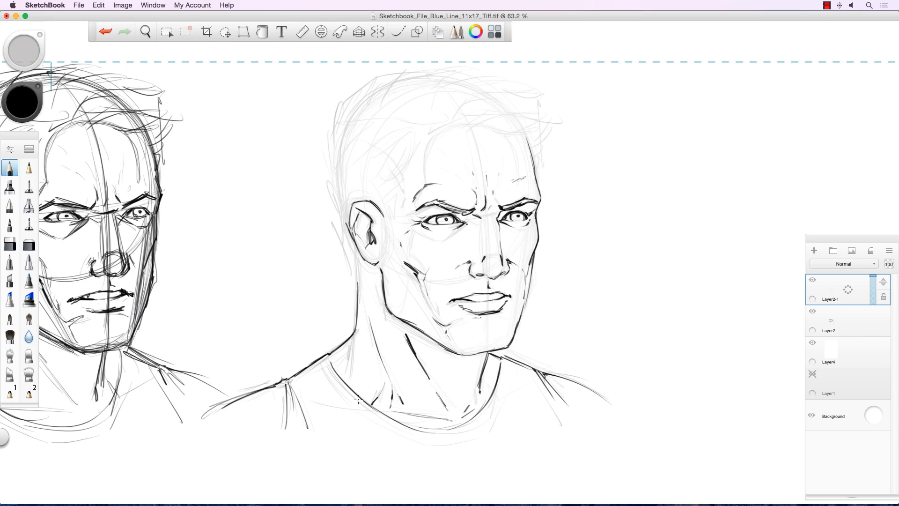
- Strengthen the neck muscle line and draw the short nape hair behind the ear
left_click_drag(414, 331, 423, 357)
mouse_move(363, 261)
left_mouse_down()
mouse_move(359, 287)
mouse_move(352, 278)
left_mouse_up()
left_click_drag(347, 240, 353, 259)
- Adjust the nose and mouth placement with separate lasso selections, shifting the mouth slightly toward the far cheek
left_click(225, 31)
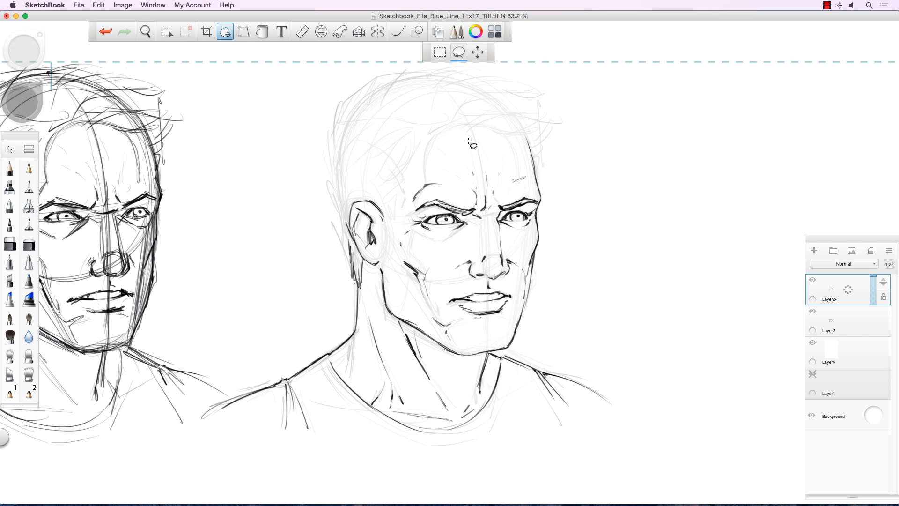
mouse_move(485, 217)
left_mouse_down()
mouse_move(478, 232)
mouse_move(486, 193)
mouse_move(501, 209)
mouse_move(511, 268)
mouse_move(493, 282)
mouse_move(470, 263)
mouse_move(473, 250)
mouse_move(456, 260)
mouse_move(468, 278)
mouse_move(464, 231)
mouse_move(435, 228)
mouse_move(420, 246)
mouse_move(427, 240)
left_mouse_up()
left_click(459, 235)
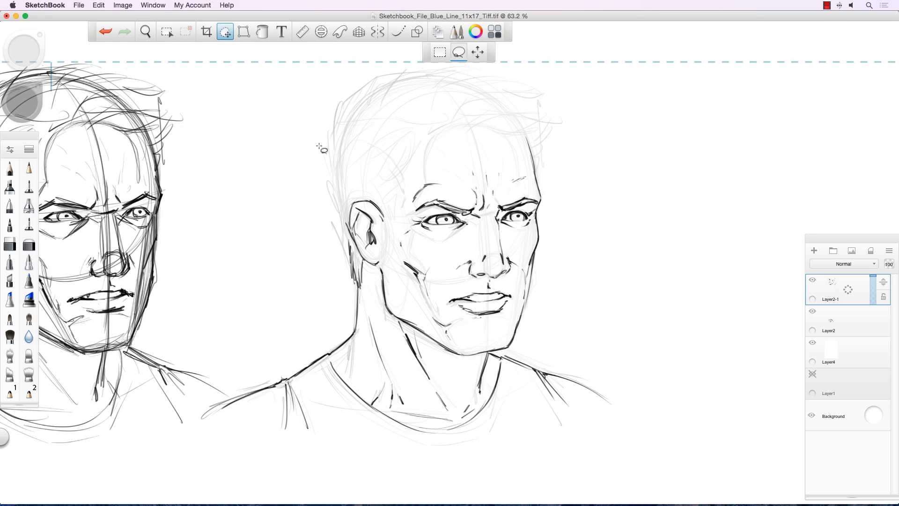
mouse_move(454, 298)
left_mouse_down()
mouse_move(484, 279)
mouse_move(508, 287)
mouse_move(504, 317)
mouse_move(477, 324)
mouse_move(442, 310)
mouse_move(436, 293)
mouse_move(413, 289)
mouse_move(415, 309)
left_mouse_up()
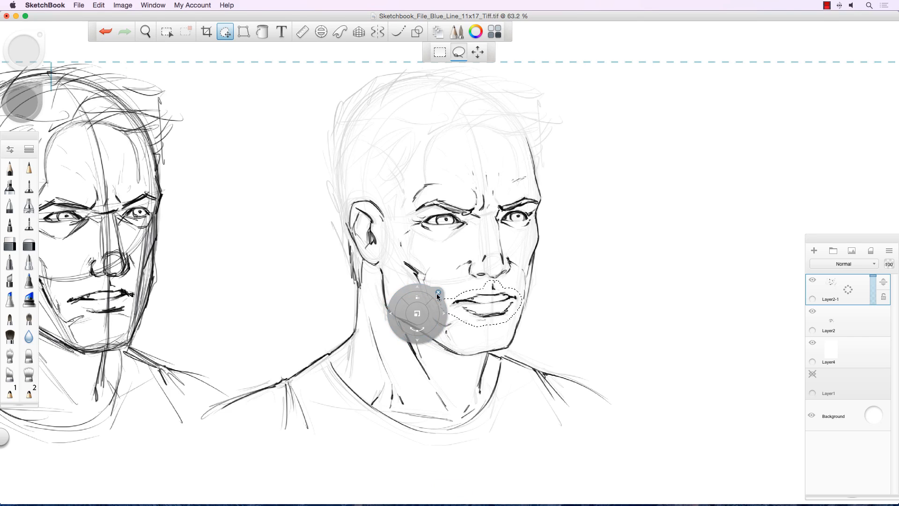
key("super+d")
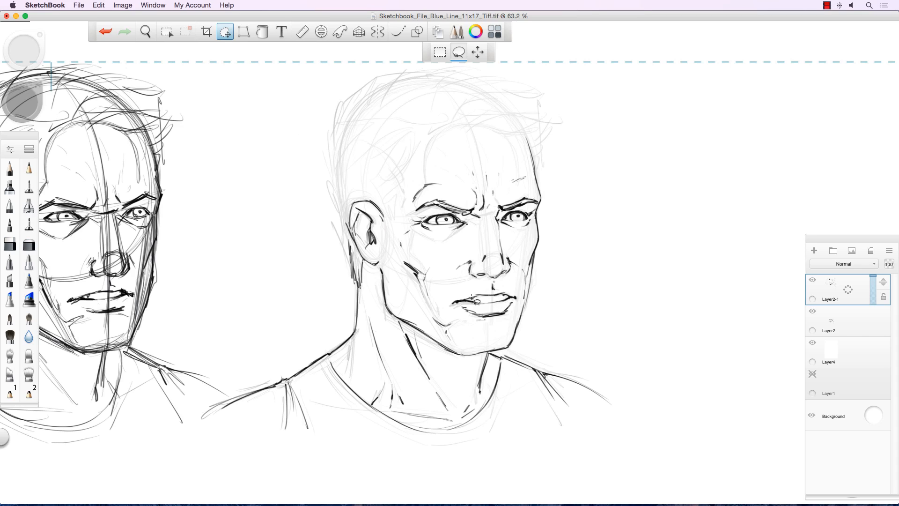
- Draw the temple hairline and sideburn with the pencil, and add hair strands above and behind the ear
left_click(10, 171)
mouse_move(427, 133)
left_mouse_down()
mouse_move(400, 188)
mouse_move(387, 190)
mouse_move(383, 224)
left_mouse_up()
left_click_drag(402, 190, 380, 209)
left_click_drag(399, 172, 377, 202)
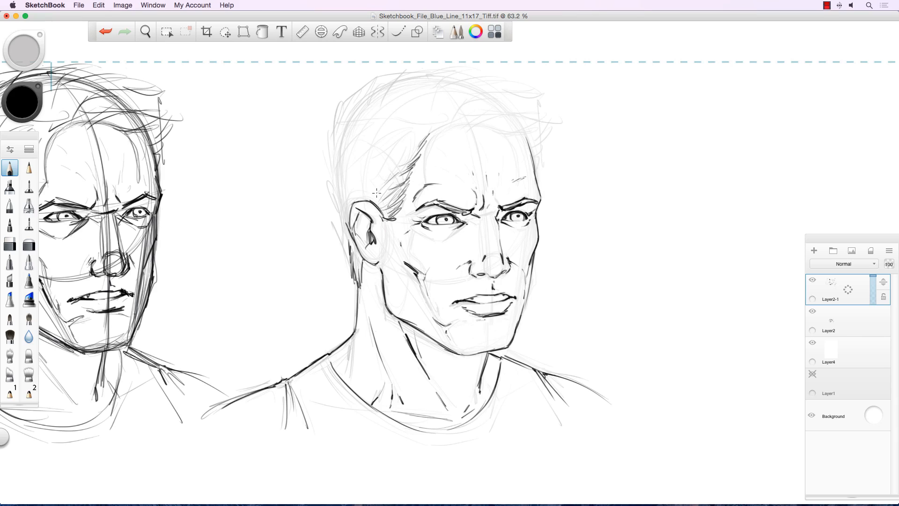
left_click_drag(404, 155, 375, 174)
left_click_drag(409, 138, 363, 168)
mouse_move(365, 167)
left_mouse_down()
mouse_move(350, 195)
mouse_move(344, 252)
left_mouse_up()
left_click_drag(346, 217, 340, 244)
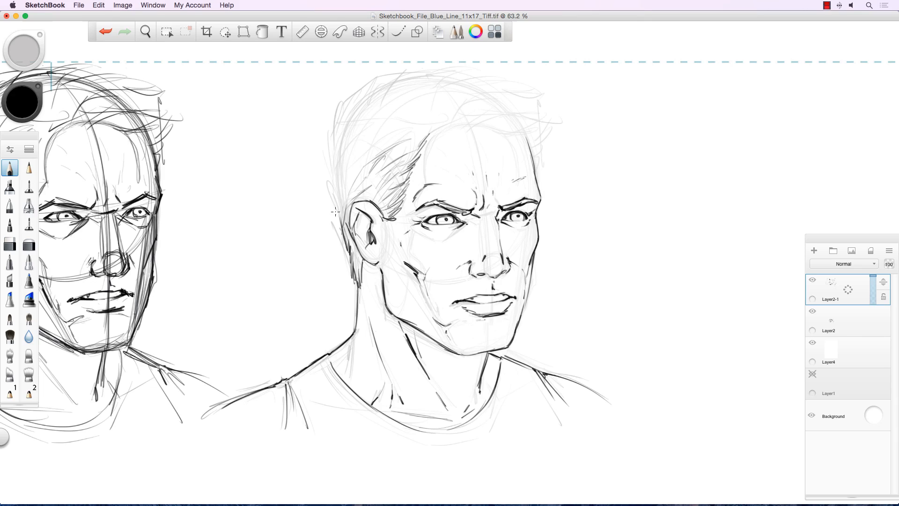
- Build up the back-of-head hair outline with short overlapping strokes
mouse_move(342, 179)
left_mouse_down()
mouse_move(334, 220)
mouse_move(334, 195)
left_mouse_up()
left_click_drag(337, 181, 328, 213)
left_click_drag(335, 164, 327, 194)
left_click_drag(349, 143, 329, 168)
left_click_drag(336, 143, 326, 169)
mouse_move(333, 126)
left_mouse_down()
mouse_move(326, 150)
mouse_move(325, 140)
left_mouse_up()
- Draw the front hairline and swept tufts across the forehead to the far temple
mouse_move(451, 125)
left_mouse_down()
mouse_move(416, 135)
mouse_move(431, 126)
mouse_move(414, 166)
left_mouse_up()
mouse_move(416, 135)
left_mouse_down()
mouse_move(407, 163)
mouse_move(442, 118)
mouse_move(456, 121)
left_mouse_up()
left_click_drag(456, 123, 480, 103)
mouse_move(484, 108)
left_mouse_down()
mouse_move(461, 122)
mouse_move(506, 133)
mouse_move(537, 119)
left_mouse_up()
mouse_move(490, 138)
left_mouse_down()
mouse_move(530, 129)
mouse_move(528, 111)
mouse_move(549, 109)
left_mouse_up()
mouse_move(496, 125)
left_mouse_down()
mouse_move(529, 118)
mouse_move(522, 113)
mouse_move(544, 118)
mouse_move(538, 153)
left_mouse_up()
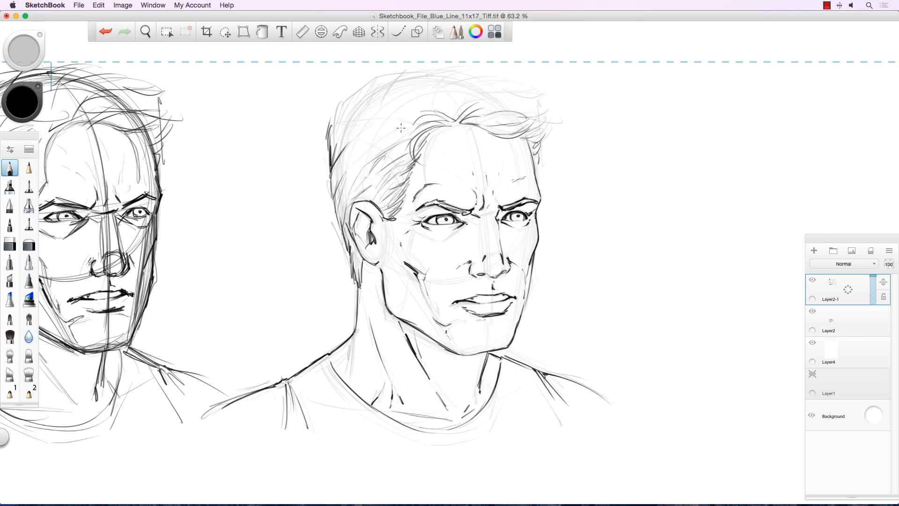
- Add flowing hair strands from above the temple across the top to the front tufts
left_click_drag(401, 127, 421, 112)
mouse_move(387, 139)
left_mouse_down()
mouse_move(414, 118)
mouse_move(411, 134)
left_mouse_up()
mouse_move(388, 143)
left_mouse_down()
mouse_move(410, 135)
mouse_move(395, 137)
mouse_move(404, 114)
left_mouse_up()
mouse_move(404, 115)
left_mouse_down()
mouse_move(435, 105)
mouse_move(375, 119)
mouse_move(383, 102)
mouse_move(466, 94)
left_mouse_up()
left_click_drag(455, 103, 489, 86)
mouse_move(476, 96)
left_mouse_down()
mouse_move(509, 88)
mouse_move(523, 96)
left_mouse_up()
mouse_move(510, 106)
left_mouse_down()
mouse_move(541, 92)
mouse_move(559, 98)
left_mouse_up()
left_click_drag(417, 100, 441, 82)
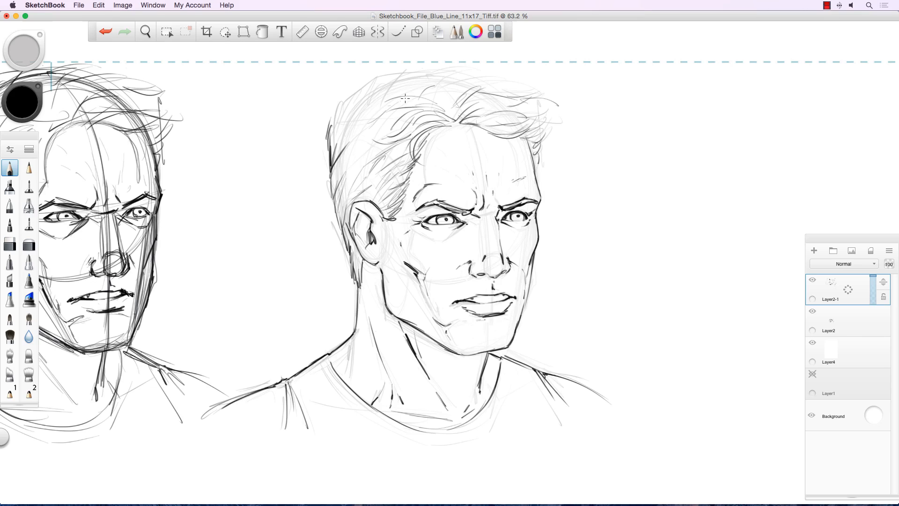
- Outline the crown and top of the hair, and add strands along its front edge
mouse_move(331, 122)
left_mouse_down()
mouse_move(369, 95)
mouse_move(357, 92)
mouse_move(370, 78)
mouse_move(460, 64)
mouse_move(476, 70)
mouse_move(469, 78)
left_mouse_up()
mouse_move(481, 75)
left_mouse_down()
mouse_move(460, 85)
mouse_move(492, 75)
left_mouse_up()
left_click_drag(477, 76, 520, 88)
mouse_move(510, 90)
left_mouse_down()
mouse_move(537, 93)
mouse_move(527, 93)
left_mouse_up()
left_click_drag(475, 83, 444, 99)
left_click_drag(449, 104, 440, 81)
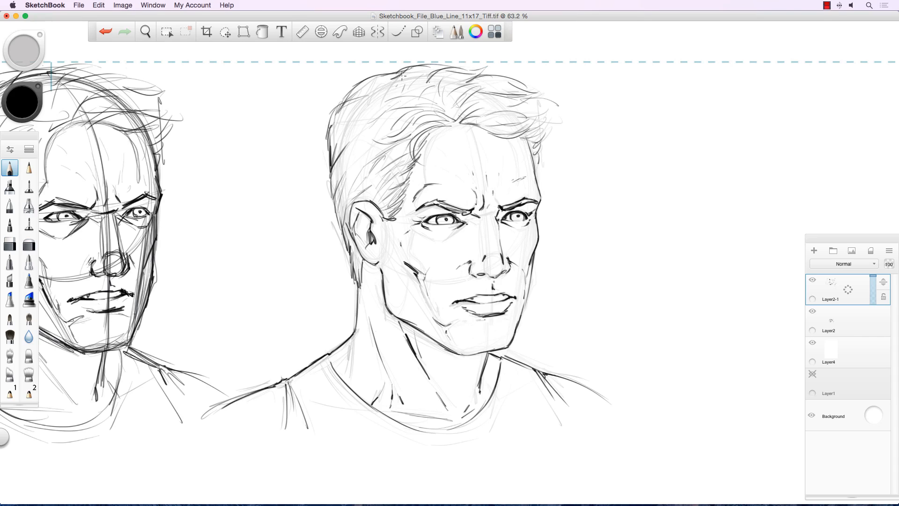
- Fill the side of the hair with strands, add loose locks over the forehead and darken the nape
mouse_move(369, 109)
left_mouse_down()
mouse_move(347, 138)
mouse_move(379, 129)
mouse_move(360, 162)
left_mouse_up()
left_click_drag(365, 149, 352, 163)
left_click_drag(346, 131, 336, 152)
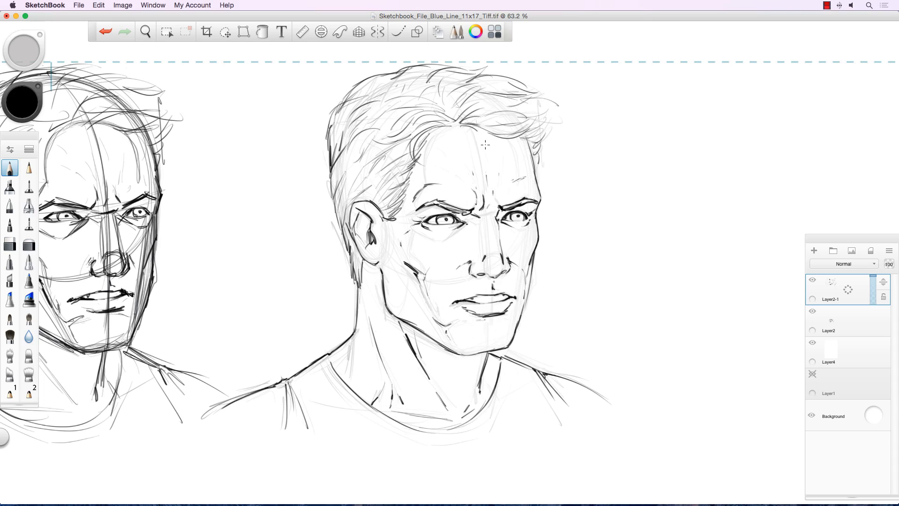
left_click_drag(476, 128, 472, 159)
left_click_drag(449, 125, 439, 146)
left_click_drag(338, 219, 357, 289)
- Hatch the cast shadow under the jaw and the shading beneath both brows and beside the nose bridge
mouse_move(402, 324)
left_mouse_down()
mouse_move(452, 364)
mouse_move(488, 372)
left_mouse_up()
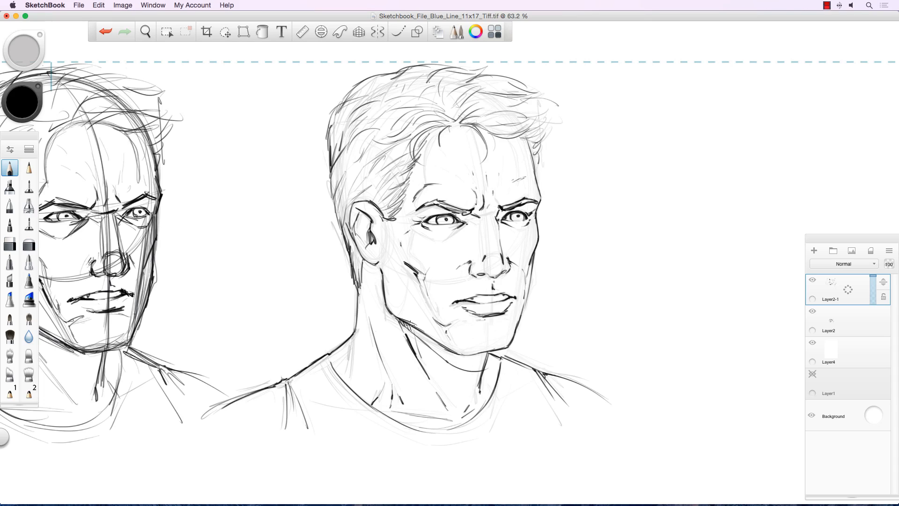
mouse_move(425, 342)
left_mouse_down()
mouse_move(473, 364)
mouse_move(504, 353)
mouse_move(492, 353)
left_mouse_up()
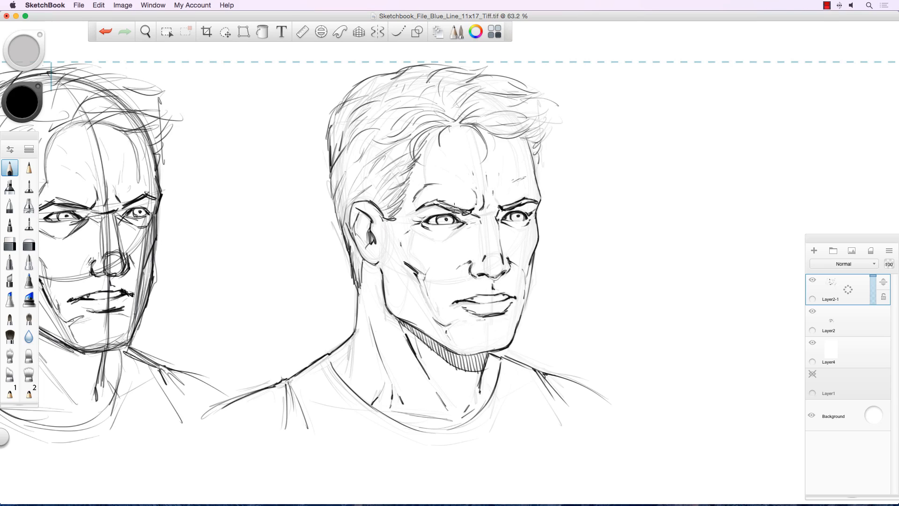
left_click_drag(454, 208, 429, 205)
left_click_drag(503, 207, 518, 202)
left_click_drag(469, 225, 486, 246)
mouse_move(430, 210)
left_mouse_down()
mouse_move(472, 229)
mouse_move(477, 217)
mouse_move(497, 219)
left_mouse_up()
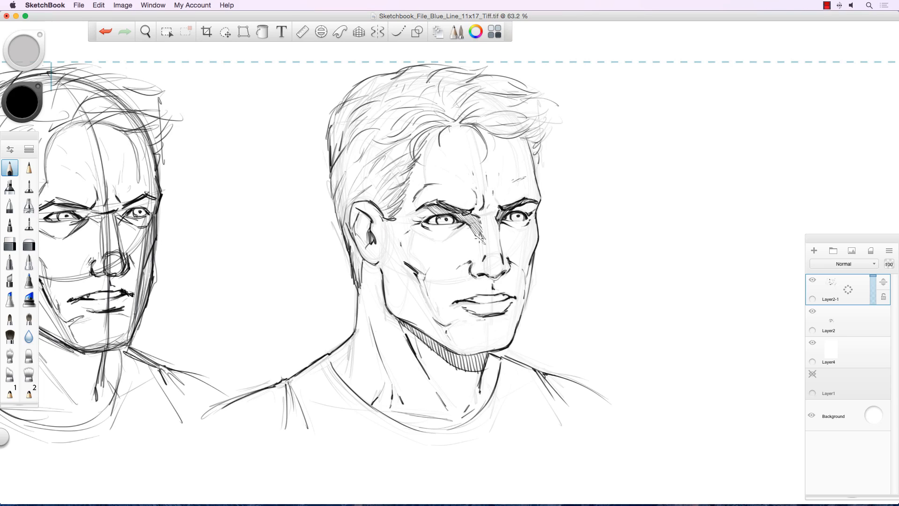
- Hatch the shadows beside the nose bridge, in the cheek hollow and under the nose on the refined head
left_click_drag(480, 223, 483, 230)
mouse_move(403, 269)
left_mouse_down()
mouse_move(421, 291)
mouse_move(417, 274)
mouse_move(422, 294)
left_mouse_up()
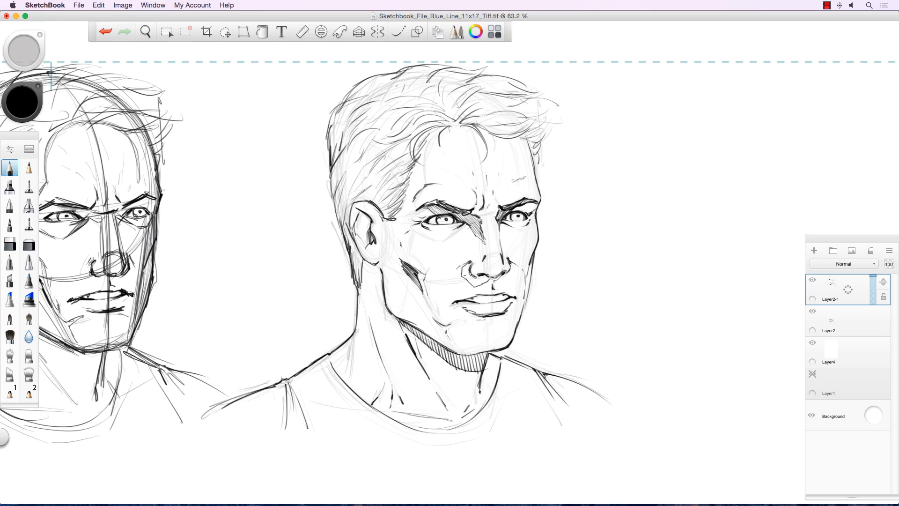
mouse_move(468, 274)
left_mouse_down()
mouse_move(487, 281)
mouse_move(476, 274)
mouse_move(493, 273)
left_mouse_up()
mouse_move(471, 264)
left_mouse_down()
mouse_move(413, 150)
mouse_move(515, 266)
left_mouse_up()
mouse_move(502, 221)
left_mouse_down()
mouse_move(503, 256)
mouse_move(508, 237)
left_mouse_up()
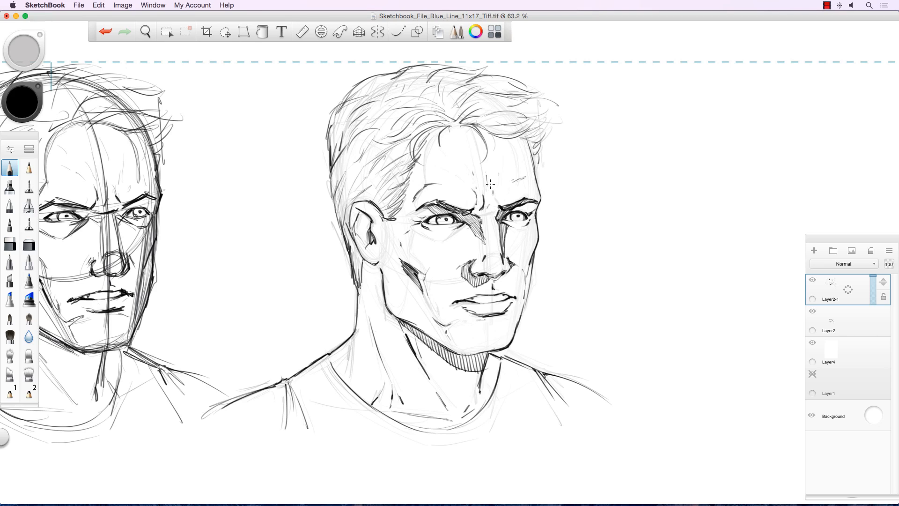
key("super+z")
- Add creases at the near eye's outer corner, darken the temple hairline and inner ear, and hatch below the earlobe
left_click_drag(416, 222, 432, 229)
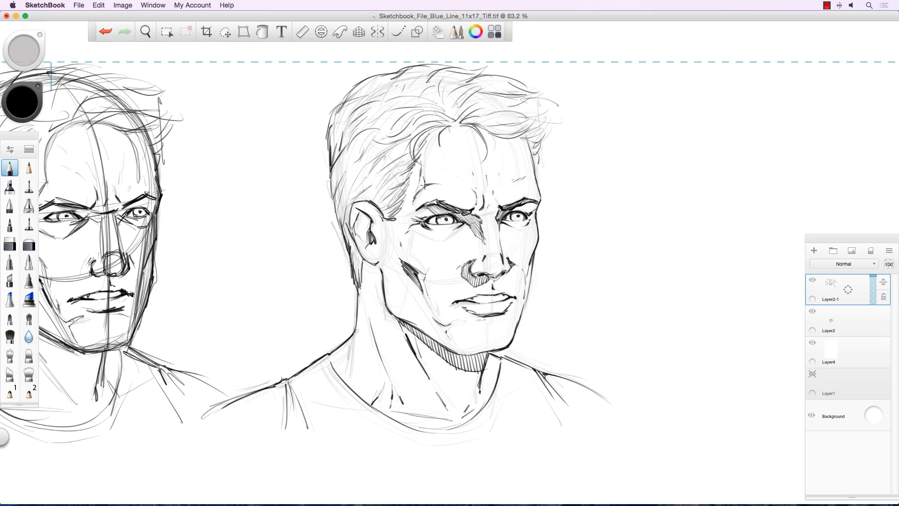
mouse_move(425, 184)
left_mouse_down()
mouse_move(417, 193)
mouse_move(420, 177)
left_mouse_up()
left_click_drag(363, 215, 370, 230)
mouse_move(373, 223)
left_mouse_down()
mouse_move(370, 232)
mouse_move(366, 222)
left_mouse_up()
left_click_drag(367, 214, 357, 216)
left_click_drag(363, 257, 382, 284)
mouse_move(377, 264)
left_mouse_down()
mouse_move(384, 281)
mouse_move(428, 307)
left_mouse_up()
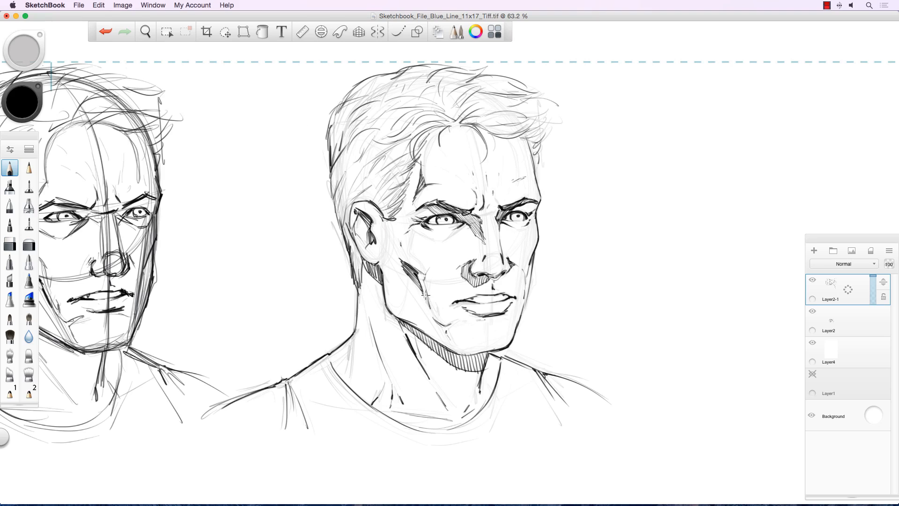
- Shrink the eraser and rub out the dark line beneath the lower lip
left_click_drag(487, 313, 504, 310)
left_click(29, 243)
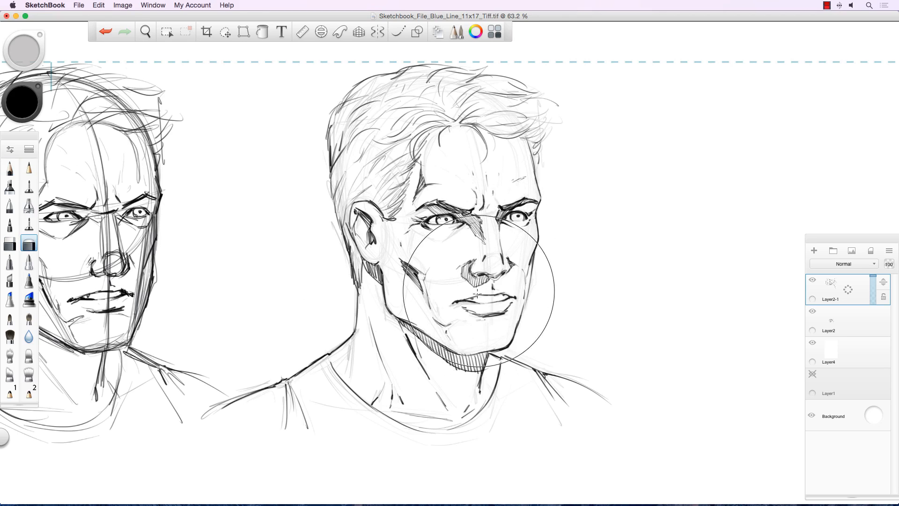
key("bracketleft")
key("bracketleft")
key("bracketleft")
key("bracketleft")
key("bracketleft")
key("bracketleft")
key("bracketleft")
key("bracketleft")
key("bracketleft")
key("bracketleft")
key("bracketleft")
key("bracketleft")
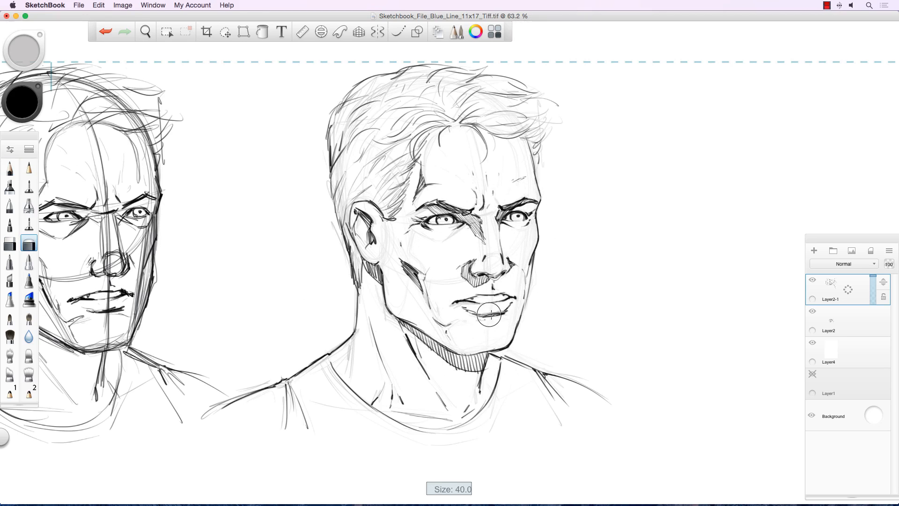
key("bracketleft")
mouse_move(508, 309)
left_mouse_down()
mouse_move(477, 317)
mouse_move(490, 314)
mouse_move(461, 306)
mouse_move(510, 307)
mouse_move(468, 310)
left_mouse_up()
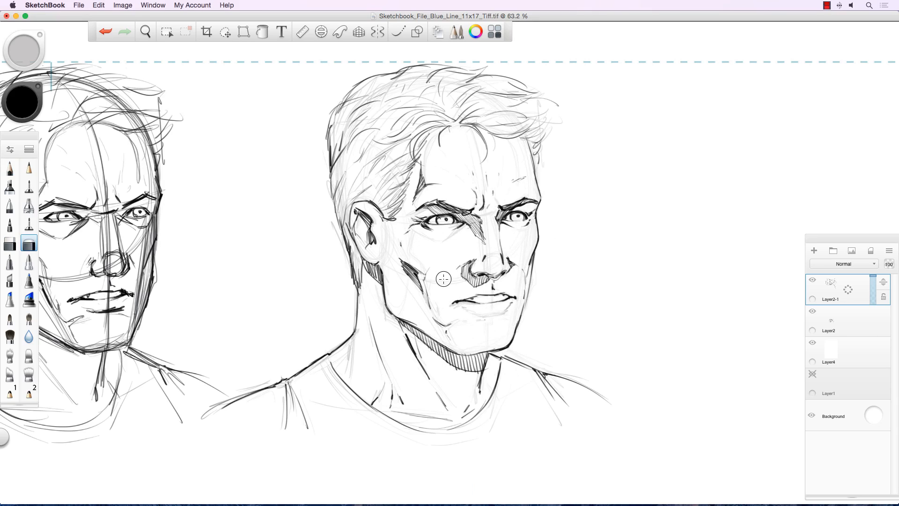
- Redraw the lower lip's edge in pencil and hatch a small shadow beneath its near corner
left_click(9, 168)
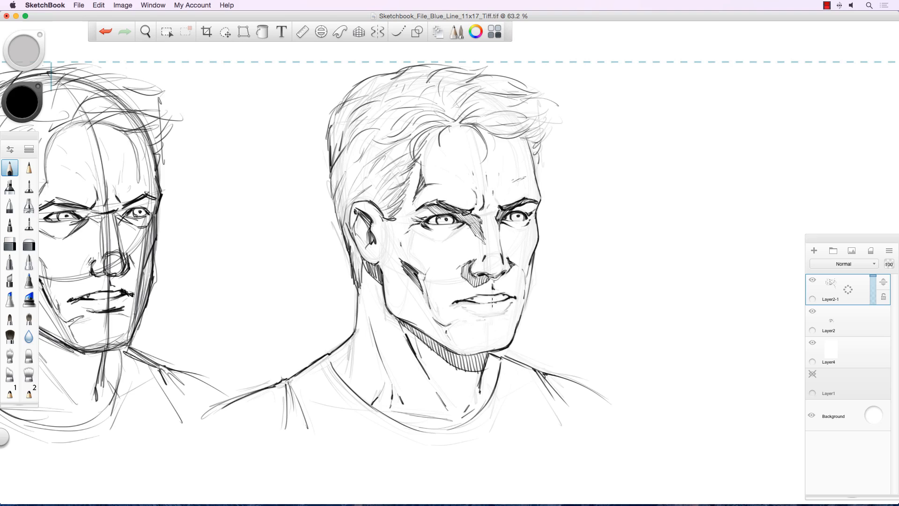
left_click_drag(505, 310, 489, 314)
mouse_move(463, 308)
left_mouse_down()
mouse_move(462, 318)
mouse_move(478, 317)
mouse_move(470, 317)
left_mouse_up()
left_click_drag(471, 310, 478, 322)
left_click_drag(478, 314, 483, 323)
- Darken the hair behind the ear and down the nape, and add strands across the side of the head
left_click_drag(334, 192, 363, 268)
left_click_drag(347, 205, 364, 280)
left_click_drag(349, 240, 360, 280)
left_click_drag(334, 171, 341, 195)
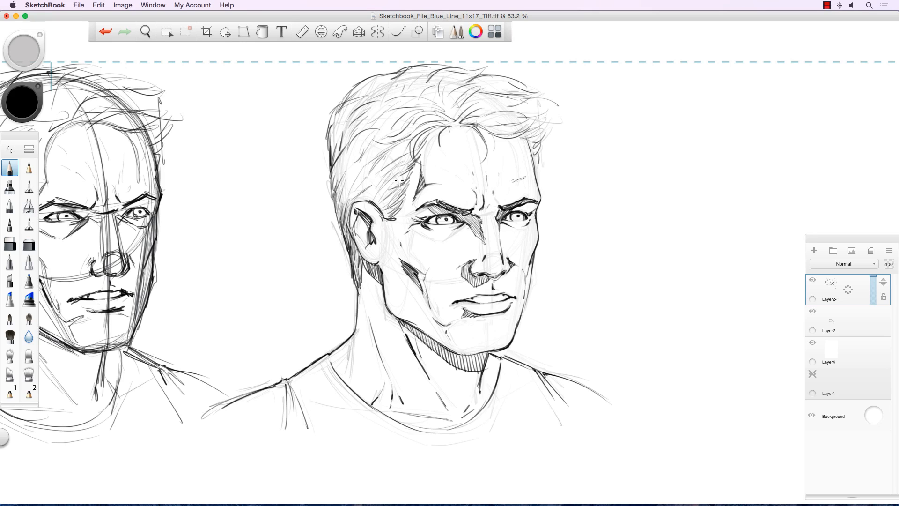
mouse_move(406, 170)
left_mouse_down()
mouse_move(388, 182)
mouse_move(405, 175)
mouse_move(395, 202)
mouse_move(376, 175)
left_mouse_up()
mouse_move(397, 141)
left_mouse_down()
mouse_move(365, 141)
mouse_move(351, 163)
mouse_move(361, 154)
mouse_move(339, 160)
left_mouse_up()
mouse_move(346, 121)
left_mouse_down()
mouse_move(335, 148)
mouse_move(331, 127)
left_mouse_up()
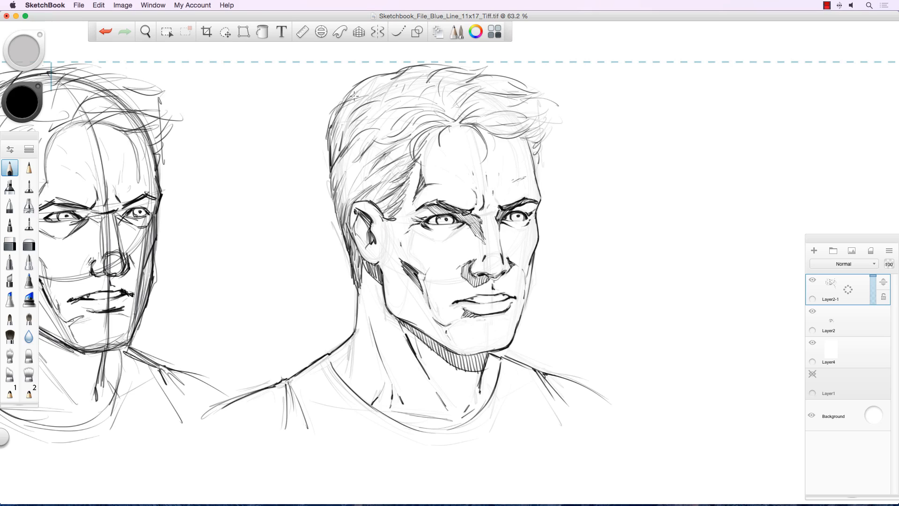
- Hatch shadow areas at the back of the crown and along the hair parting above the forehead
mouse_move(378, 75)
left_mouse_down()
mouse_move(343, 103)
mouse_move(360, 99)
left_mouse_up()
mouse_move(434, 89)
left_mouse_down()
mouse_move(425, 103)
mouse_move(432, 95)
mouse_move(445, 115)
left_mouse_up()
mouse_move(462, 99)
left_mouse_down()
mouse_move(446, 116)
mouse_move(455, 109)
mouse_move(433, 103)
mouse_move(457, 123)
left_mouse_up()
mouse_move(429, 91)
left_mouse_down()
mouse_move(423, 103)
mouse_move(419, 86)
mouse_move(397, 97)
mouse_move(416, 86)
mouse_move(406, 95)
left_mouse_up()
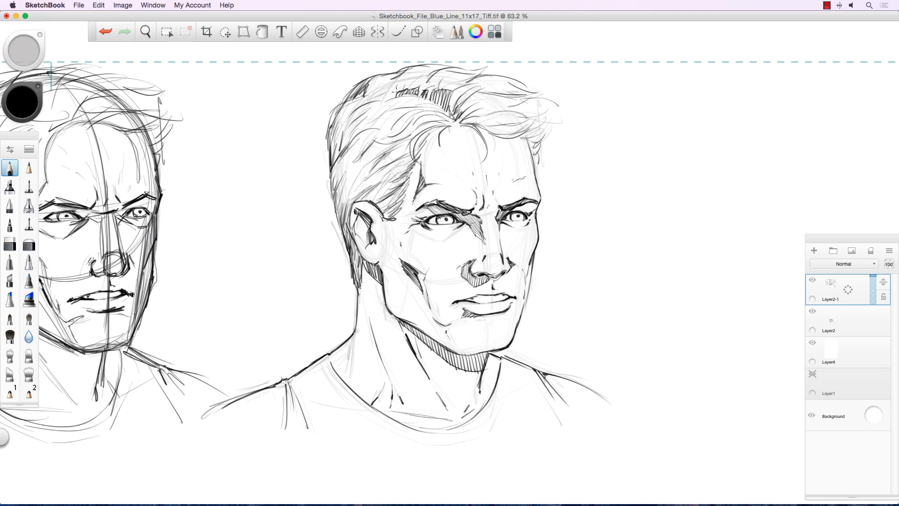
left_click_drag(461, 116, 468, 108)
- Replace the under-jaw hatching with a larger crosshatched cast shadow running from below the ear down across the neck
mouse_move(367, 270)
left_mouse_down()
mouse_move(369, 325)
mouse_move(391, 376)
mouse_move(419, 391)
mouse_move(450, 384)
mouse_move(483, 353)
left_mouse_up()
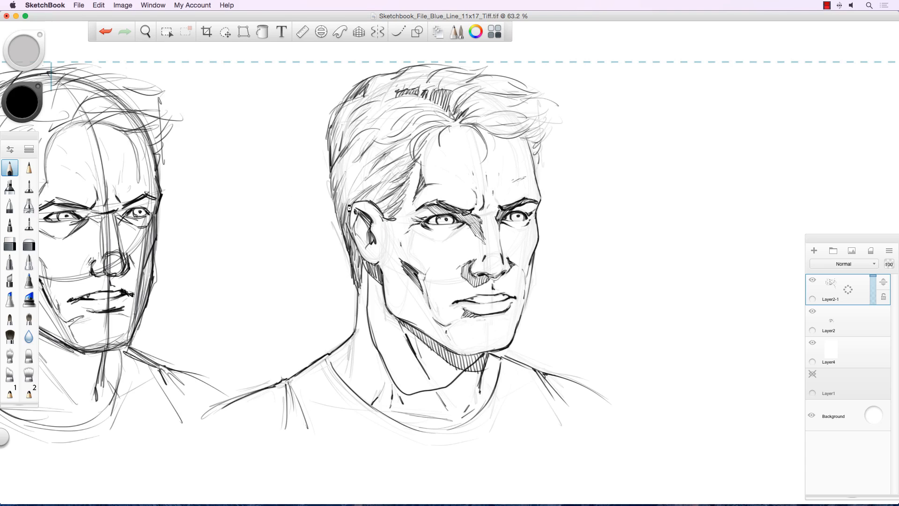
key("ctrl+z")
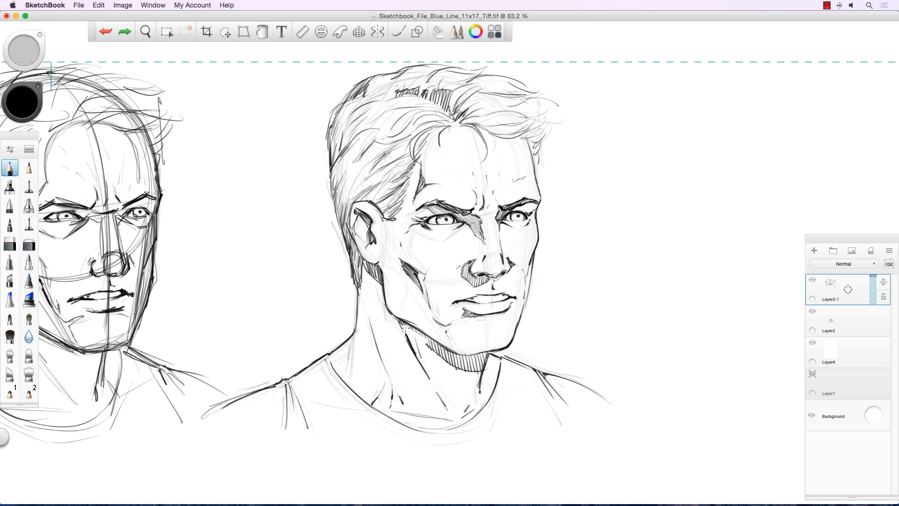
mouse_move(406, 328)
left_mouse_down()
mouse_move(445, 359)
mouse_move(431, 346)
mouse_move(464, 362)
mouse_move(462, 372)
mouse_move(476, 368)
left_mouse_up()
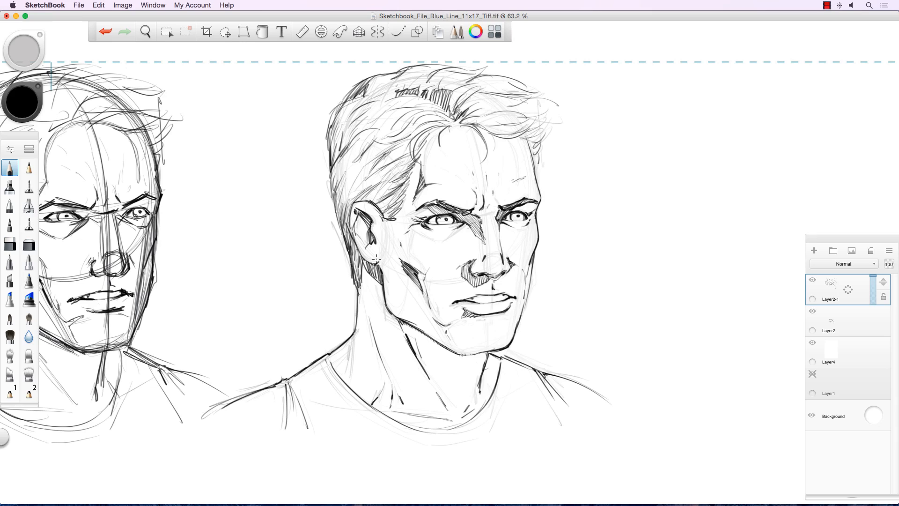
mouse_move(377, 282)
left_mouse_down()
mouse_move(377, 311)
mouse_move(418, 374)
mouse_move(446, 378)
mouse_move(483, 354)
left_mouse_up()
mouse_move(379, 300)
left_mouse_down()
mouse_move(410, 361)
mouse_move(392, 315)
mouse_move(415, 359)
mouse_move(402, 337)
mouse_move(417, 352)
mouse_move(396, 309)
mouse_move(415, 347)
mouse_move(414, 327)
mouse_move(427, 372)
mouse_move(433, 340)
mouse_move(446, 373)
mouse_move(458, 375)
mouse_move(469, 355)
mouse_move(417, 364)
mouse_move(383, 314)
mouse_move(450, 368)
mouse_move(463, 370)
mouse_move(446, 345)
mouse_move(471, 359)
mouse_move(407, 337)
mouse_move(441, 375)
mouse_move(419, 370)
mouse_move(383, 317)
left_mouse_up()
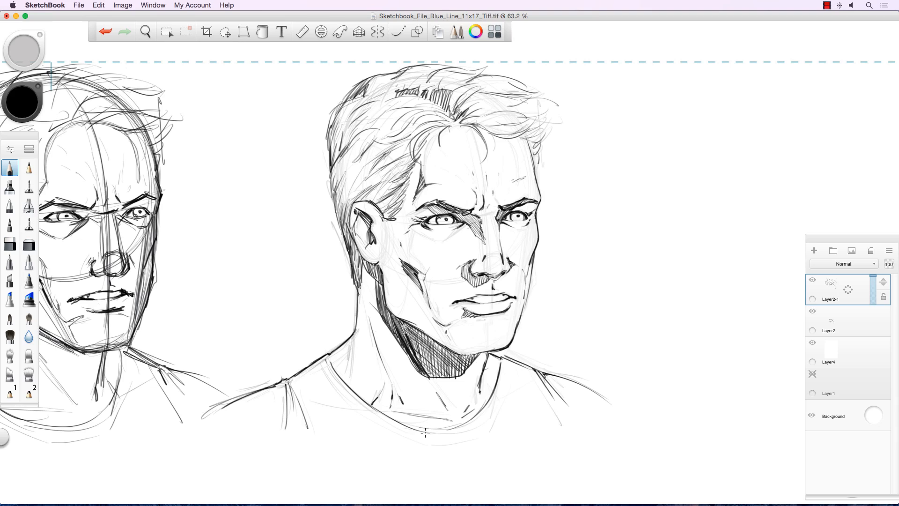
- Touch up the neck shadow with white sampled from the canvas, then darken it with a dark navy pencil colour
left_click(556, 302, "alt")
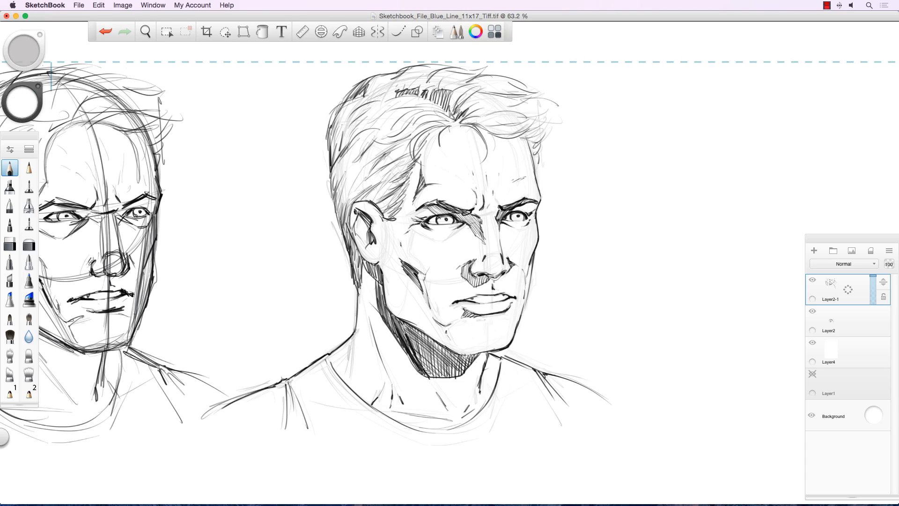
mouse_move(421, 369)
left_mouse_down()
mouse_move(428, 379)
mouse_move(407, 339)
left_mouse_up()
left_click(21, 105)
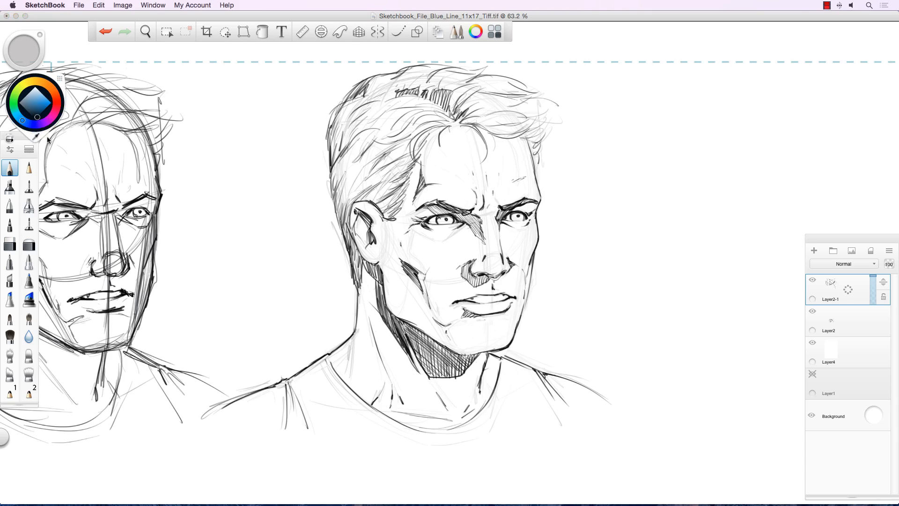
left_click(412, 341)
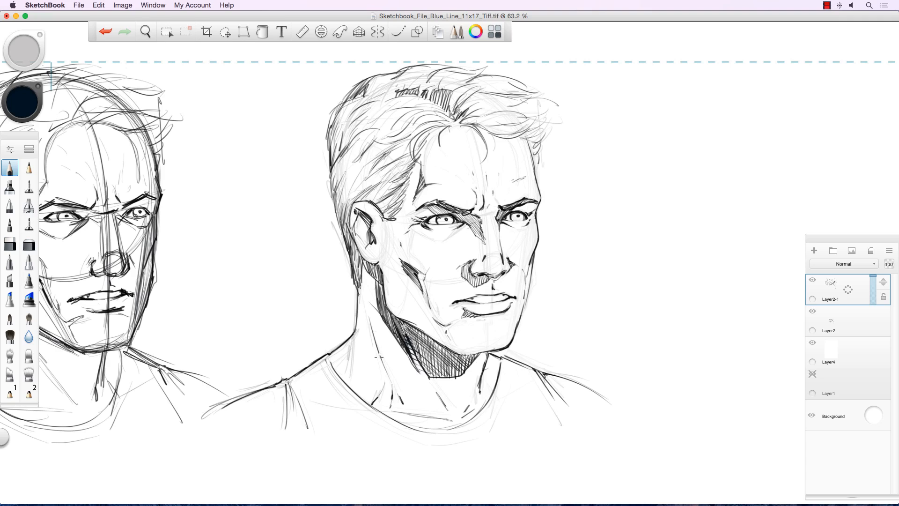
- Thicken the neck muscle and collarbone lines in navy and hatch where the neck meets the near shoulder
left_click_drag(370, 326, 389, 400)
mouse_move(390, 384)
left_mouse_down()
mouse_move(391, 402)
mouse_move(402, 402)
left_mouse_up()
mouse_move(354, 343)
left_mouse_down()
mouse_move(350, 278)
mouse_move(387, 221)
mouse_move(373, 304)
mouse_move(339, 371)
mouse_move(355, 343)
mouse_move(333, 365)
mouse_move(355, 339)
mouse_move(334, 357)
mouse_move(358, 340)
mouse_move(361, 314)
left_mouse_up()
key("super+z")
left_click_drag(344, 349, 330, 361)
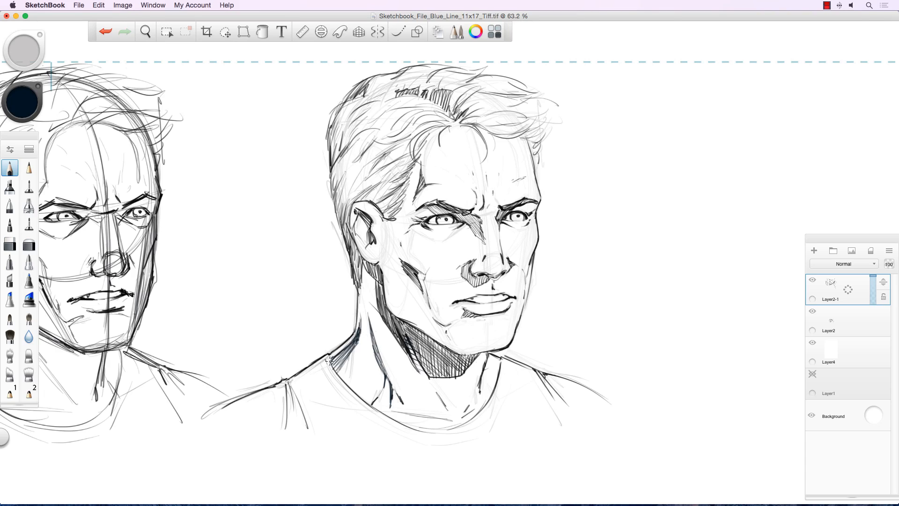
left_click_drag(400, 398, 414, 412)
mouse_move(447, 407)
left_mouse_down()
mouse_move(441, 397)
mouse_move(452, 412)
left_mouse_up()
left_click_drag(483, 367, 489, 353)
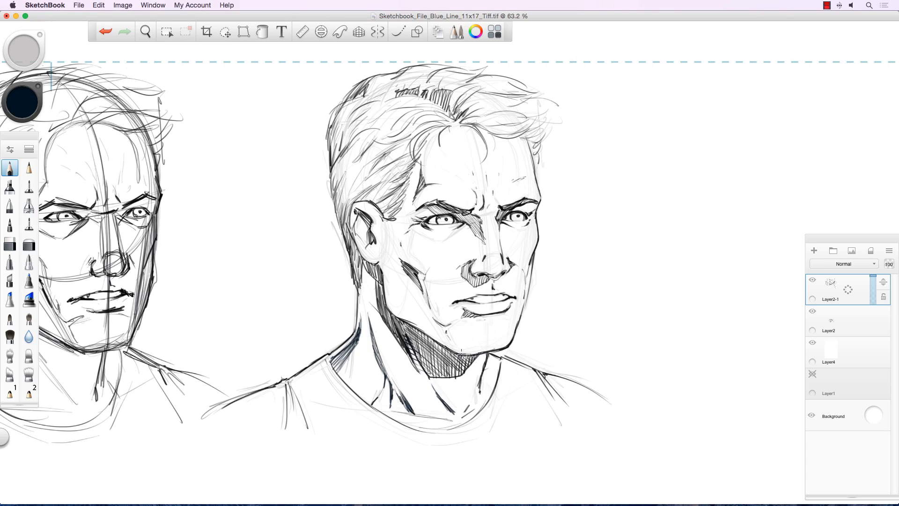
mouse_move(479, 354)
left_mouse_down()
mouse_move(471, 360)
mouse_move(492, 353)
mouse_move(469, 368)
mouse_move(482, 361)
left_mouse_up()
- Shade the far side of the nose bridge, touch up the brows and darken the hair at the parting
mouse_move(503, 226)
left_mouse_down()
mouse_move(501, 234)
mouse_move(512, 222)
left_mouse_up()
left_click_drag(422, 207, 419, 209)
left_click_drag(497, 206, 495, 197)
mouse_move(464, 106)
left_mouse_down()
mouse_move(457, 114)
mouse_move(466, 118)
mouse_move(498, 110)
mouse_move(470, 124)
mouse_move(479, 127)
left_mouse_up()
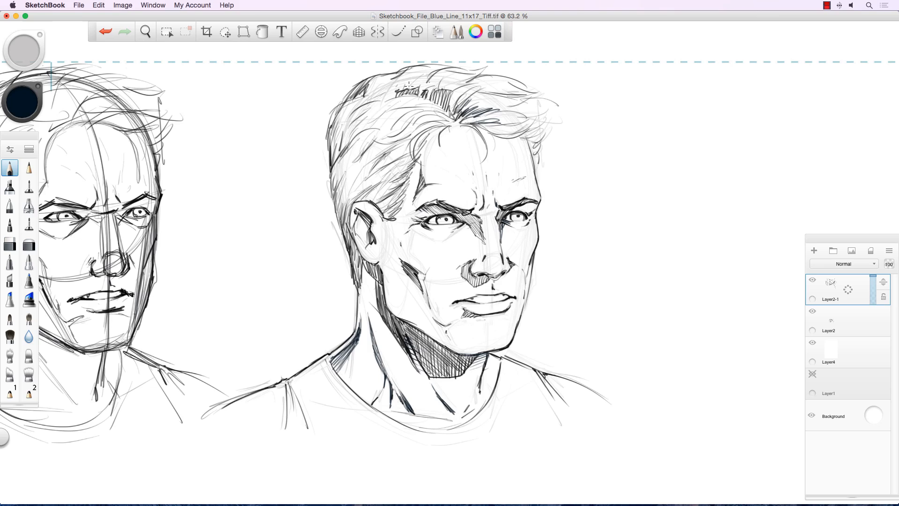
- Add short dark navy strands through the hair between the crown and the upper side of the head
mouse_move(409, 78)
left_mouse_down()
mouse_move(404, 91)
mouse_move(415, 94)
mouse_move(389, 93)
mouse_move(380, 139)
left_mouse_up()
left_click_drag(385, 112, 363, 133)
key("super+z")
mouse_move(492, 64)
left_mouse_down()
mouse_move(392, 98)
mouse_move(365, 140)
left_mouse_up()
key("super+z")
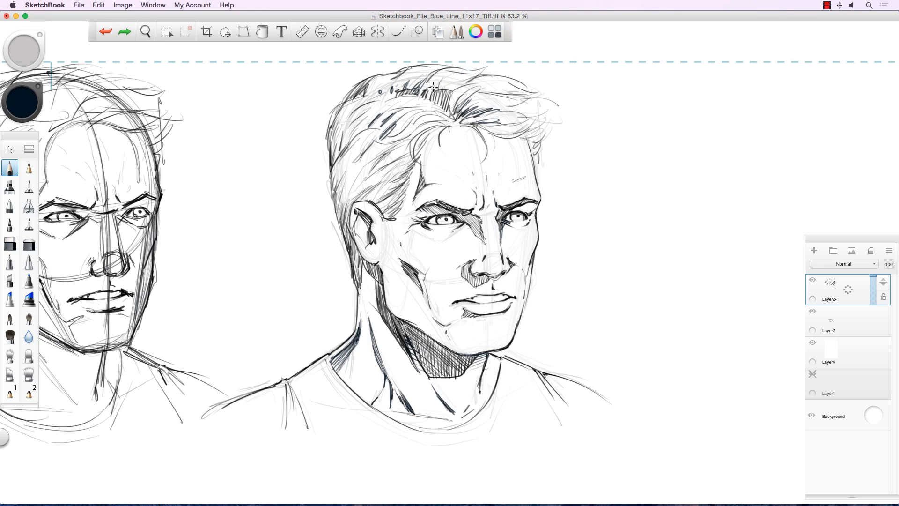
mouse_move(403, 114)
left_mouse_down()
mouse_move(393, 143)
mouse_move(400, 145)
mouse_move(376, 114)
mouse_move(362, 125)
mouse_move(367, 112)
mouse_move(342, 133)
left_mouse_up()
left_click_drag(359, 107, 345, 129)
mouse_move(414, 115)
left_mouse_down()
mouse_move(392, 136)
mouse_move(412, 135)
left_mouse_up()
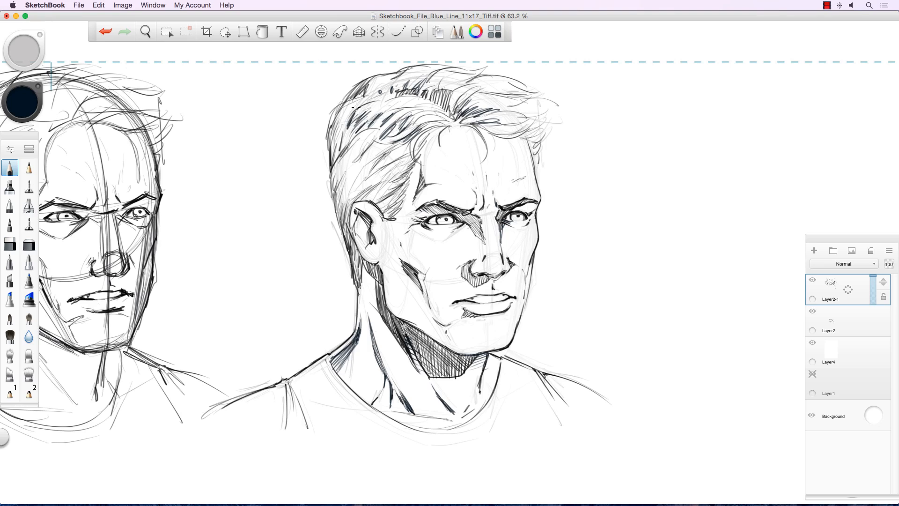
left_click_drag(291, 198, 291, 249)
mouse_move(300, 202)
left_mouse_down()
mouse_move(294, 250)
mouse_move(300, 211)
mouse_move(303, 255)
left_mouse_up()
left_click_drag(313, 204, 314, 252)
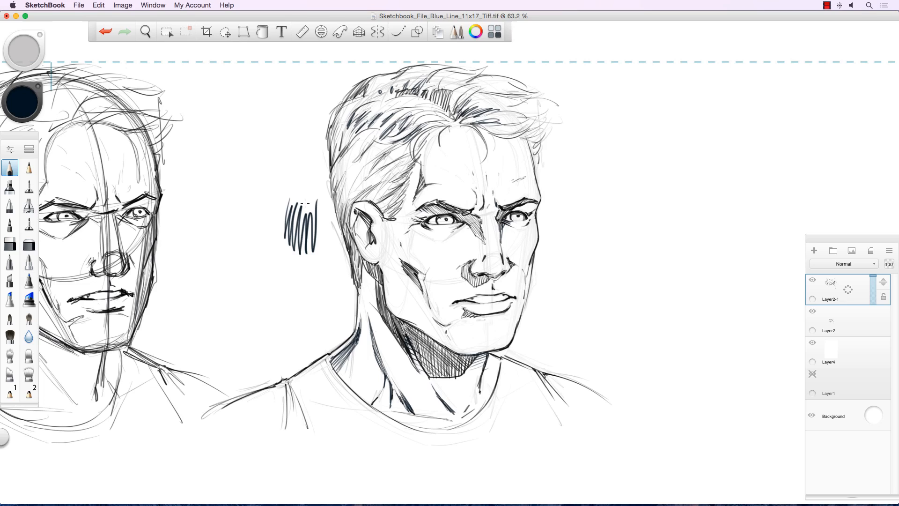
key("super+z")
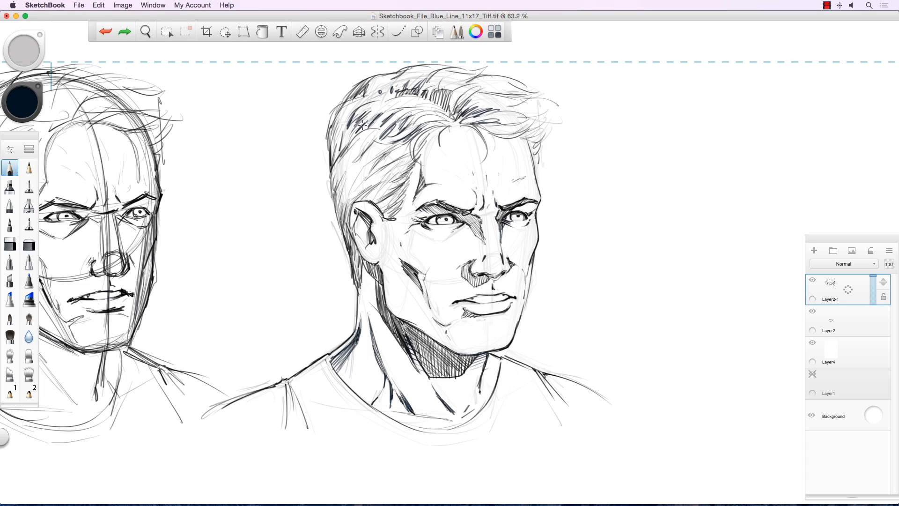
- Darken the hair along the back of the head and the strands at the temple and sideburn
mouse_move(348, 182)
left_mouse_down()
mouse_move(345, 209)
mouse_move(341, 199)
left_mouse_up()
mouse_move(343, 165)
left_mouse_down()
mouse_move(333, 193)
mouse_move(328, 178)
left_mouse_up()
mouse_move(332, 143)
left_mouse_down()
mouse_move(324, 173)
mouse_move(337, 232)
left_mouse_up()
left_click_drag(412, 169, 404, 179)
left_click_drag(411, 171, 396, 200)
left_click_drag(403, 191, 392, 204)
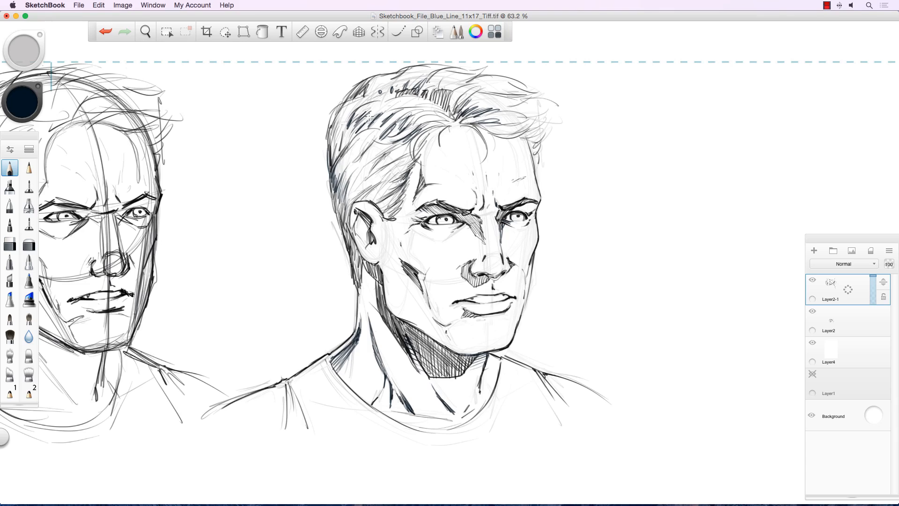
- Fill the middle of the side hair with short slanted navy strands reaching toward the back of the head
left_click_drag(364, 148, 357, 157)
mouse_move(373, 135)
left_mouse_down()
mouse_move(362, 153)
mouse_move(369, 154)
left_mouse_up()
left_click_drag(382, 144, 357, 173)
mouse_move(376, 156)
left_mouse_down()
mouse_move(361, 170)
mouse_move(372, 174)
left_mouse_up()
left_click_drag(404, 151, 385, 166)
left_click_drag(352, 134, 341, 154)
left_click_drag(349, 112, 338, 123)
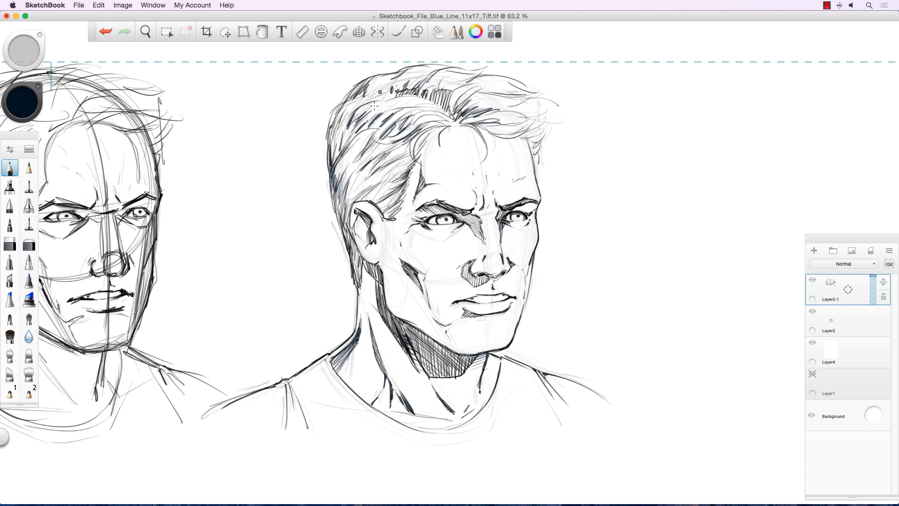
- Add dark strands across the upper hair from the crown toward the parting
left_click_drag(393, 97, 372, 116)
left_click_drag(425, 104, 388, 113)
mouse_move(440, 103)
left_mouse_down()
mouse_move(375, 133)
mouse_move(407, 122)
left_mouse_up()
left_click_drag(421, 116, 398, 132)
- Add strands above the ear and continue the dark hair shading behind it down to the nape
mouse_move(374, 175)
left_mouse_down()
mouse_move(362, 189)
mouse_move(379, 173)
left_mouse_up()
left_click_drag(389, 168, 346, 208)
mouse_move(356, 177)
left_mouse_down()
mouse_move(387, 177)
mouse_move(368, 206)
left_mouse_up()
mouse_move(397, 186)
left_mouse_down()
mouse_move(383, 199)
mouse_move(359, 197)
left_mouse_up()
mouse_move(348, 167)
left_mouse_down()
mouse_move(342, 196)
mouse_move(336, 190)
left_mouse_up()
left_click_drag(341, 159, 334, 212)
mouse_move(347, 189)
left_mouse_down()
mouse_move(337, 215)
mouse_move(346, 224)
left_mouse_up()
left_click_drag(344, 208, 350, 242)
left_click_drag(348, 231, 358, 273)
left_click_drag(358, 272, 361, 286)
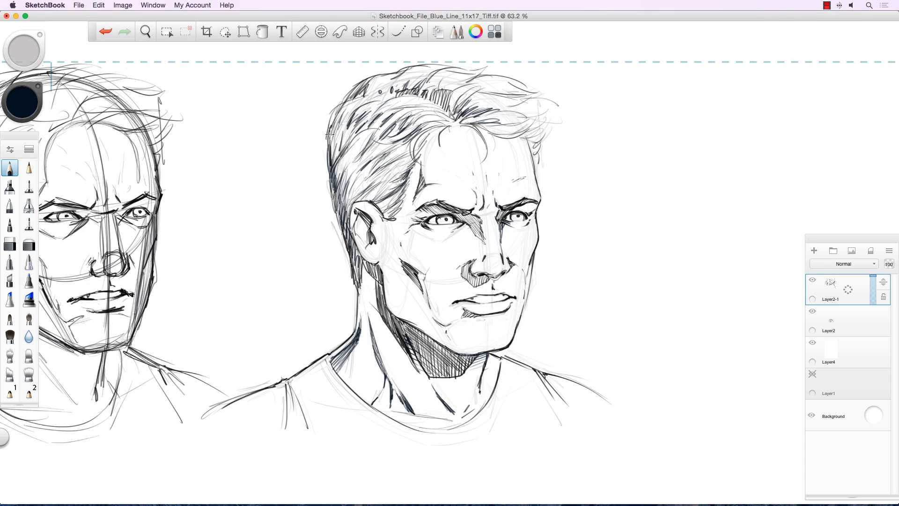
- Build up dense hatching over the back and lower side of the hair so it reads as a shadow mass
left_click_drag(330, 135, 363, 211)
left_click_drag(336, 143, 335, 179)
mouse_move(349, 145)
left_mouse_down()
mouse_move(337, 191)
mouse_move(349, 211)
mouse_move(363, 196)
left_mouse_up()
mouse_move(370, 162)
left_mouse_down()
mouse_move(355, 189)
mouse_move(348, 168)
left_mouse_up()
mouse_move(358, 137)
left_mouse_down()
mouse_move(350, 164)
mouse_move(331, 146)
left_mouse_up()
left_click_drag(341, 112, 328, 142)
left_click_drag(338, 110, 328, 147)
left_click_drag(365, 181, 349, 196)
left_click_drag(378, 171, 356, 197)
mouse_move(368, 189)
left_mouse_down()
mouse_move(355, 201)
mouse_move(370, 203)
left_mouse_up()
mouse_move(402, 187)
left_mouse_down()
mouse_move(380, 203)
mouse_move(377, 214)
mouse_move(384, 213)
left_mouse_up()
left_click_drag(358, 168, 347, 184)
mouse_move(360, 157)
left_mouse_down()
mouse_move(349, 179)
mouse_move(356, 170)
left_mouse_up()
left_click_drag(367, 159, 348, 180)
mouse_move(349, 154)
left_mouse_down()
mouse_move(338, 182)
mouse_move(338, 170)
left_mouse_up()
left_click_drag(346, 140, 341, 157)
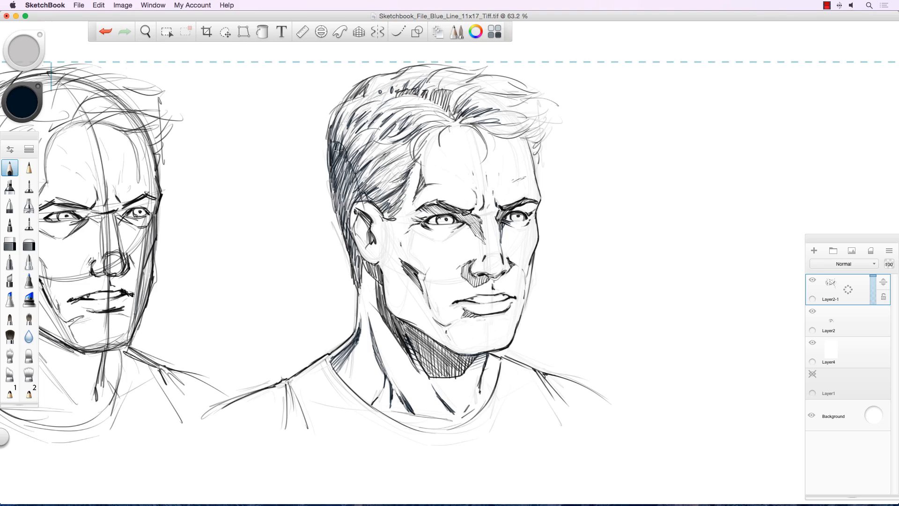
- Darken the hair's back contour from the upper head to the nape and roughen its edge with short strokes
mouse_move(339, 116)
left_mouse_down()
mouse_move(330, 144)
mouse_move(330, 129)
left_mouse_up()
mouse_move(336, 194)
left_mouse_down()
mouse_move(332, 227)
mouse_move(354, 284)
left_mouse_up()
left_click_drag(338, 225, 343, 244)
mouse_move(334, 190)
left_mouse_down()
mouse_move(329, 210)
mouse_move(326, 203)
left_mouse_up()
left_click_drag(330, 184, 325, 201)
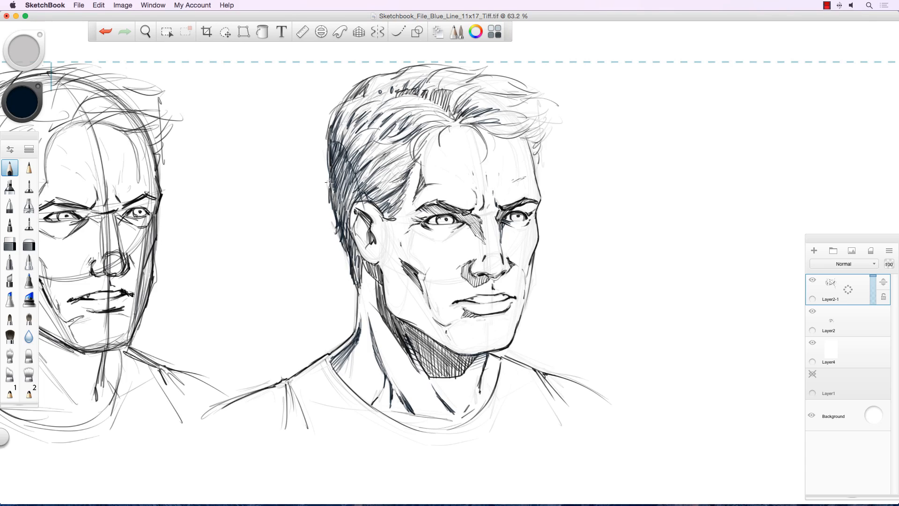
left_click_drag(336, 119, 331, 133)
- Hatch the shadow cast by the front hair on the forehead and darken the loose locks beside it
left_click_drag(499, 127, 494, 139)
mouse_move(503, 128)
left_mouse_down()
mouse_move(504, 138)
mouse_move(489, 141)
mouse_move(520, 141)
mouse_move(468, 141)
mouse_move(485, 142)
mouse_move(484, 163)
left_mouse_up()
left_click_drag(439, 130, 428, 157)
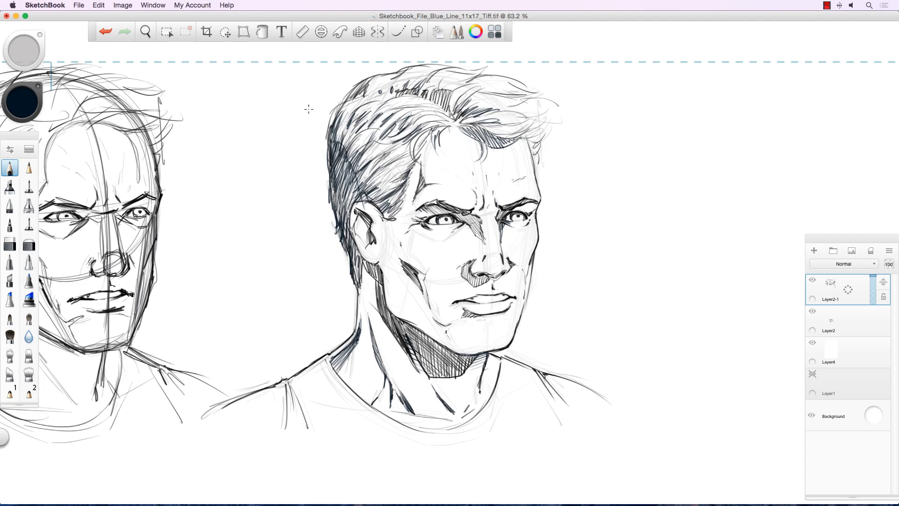
- Firm up the shirt's collar band and add fold lines at the far shoulder of the refined figure
key("space")
left_click_drag(403, 249, 363, 239)
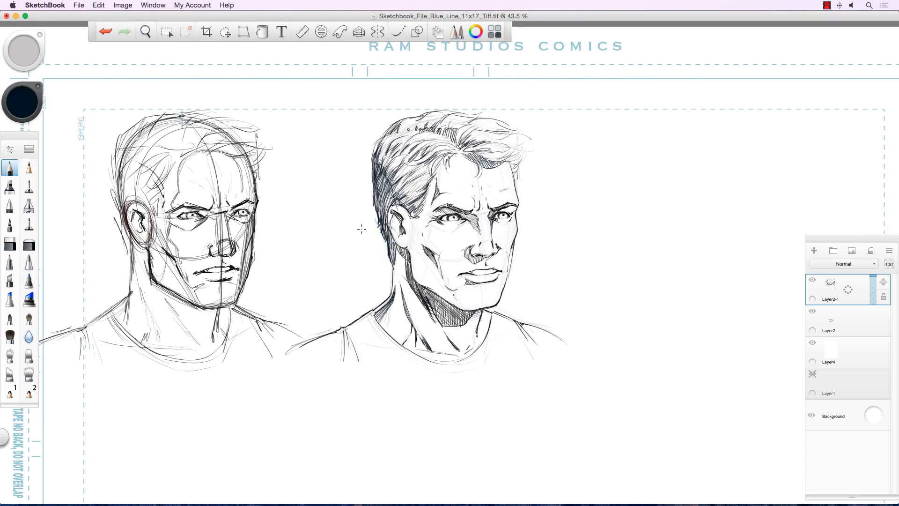
key("space")
left_click_drag(276, 223, 351, 241)
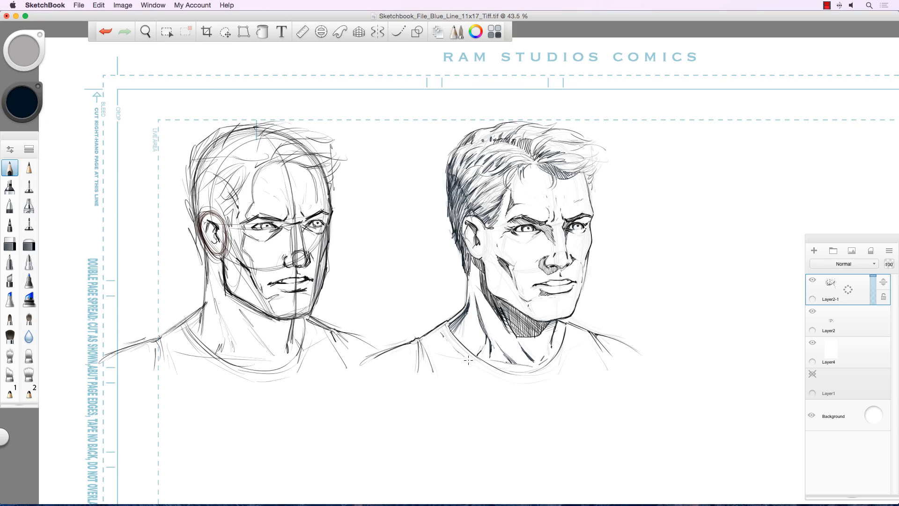
left_click_drag(498, 379, 511, 381)
left_click_drag(613, 368, 619, 375)
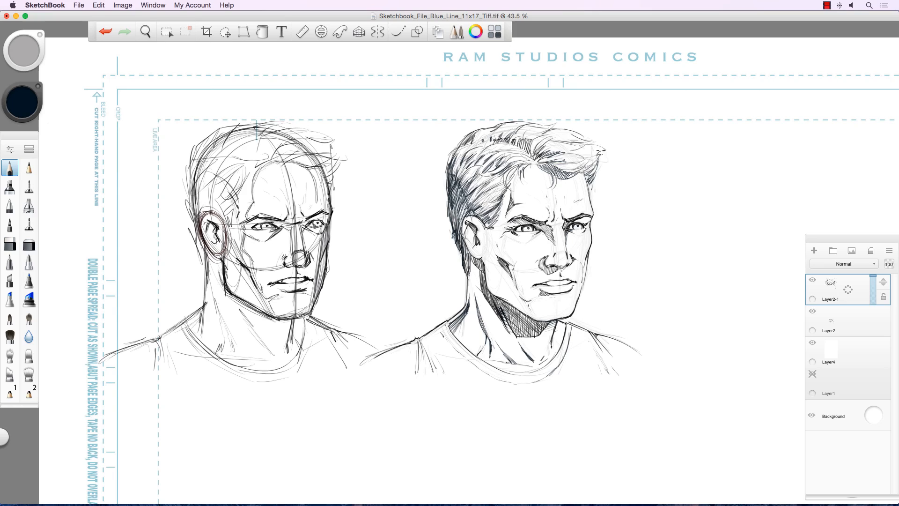
- Sharpen the front hair tufts and add finishing strands along the top and crown of the hair
left_click_drag(607, 147, 592, 144)
left_click_drag(576, 134, 563, 131)
left_click_drag(541, 140, 556, 134)
left_click_drag(487, 132, 479, 142)
key("space")
left_click_drag(462, 256, 331, 249)
key("space")
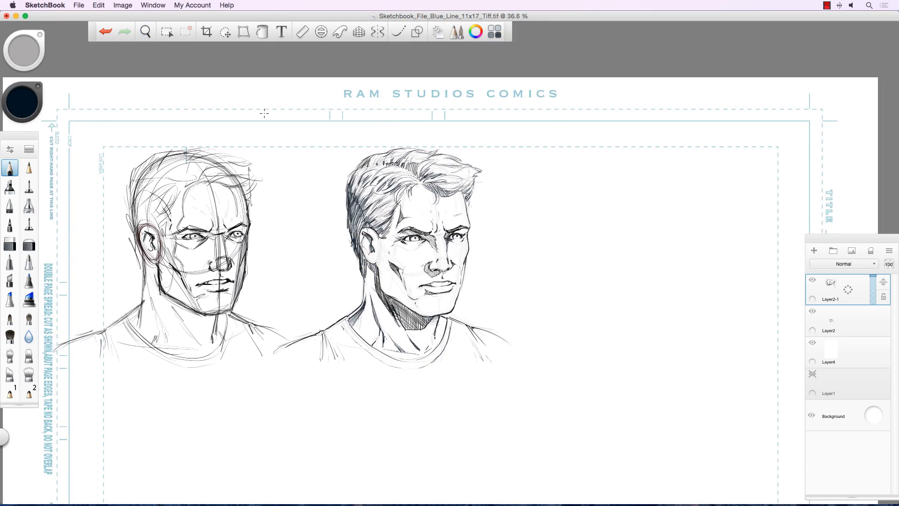
- Duplicate the refined head's layer and move the copy into the empty space beside the original
left_click(226, 31)
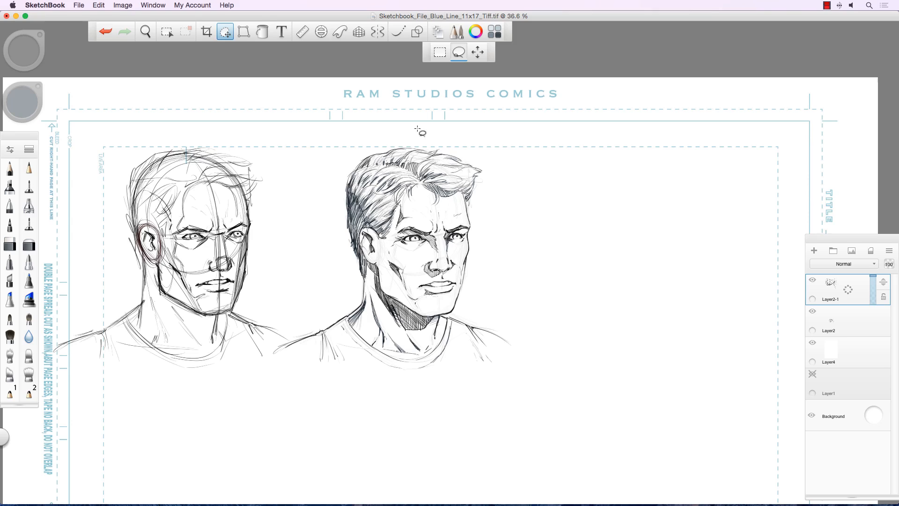
key("Escape")
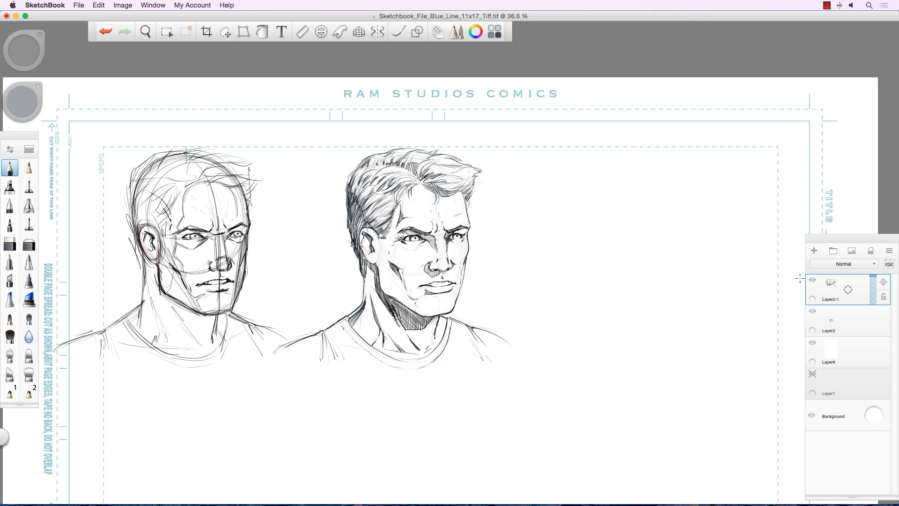
left_click_drag(831, 297, 825, 282)
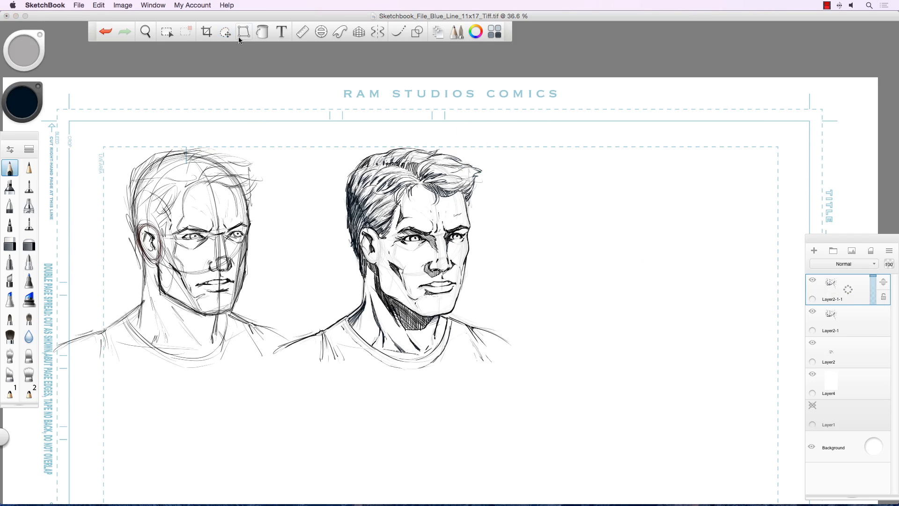
left_click(226, 32)
left_click_drag(291, 169, 519, 198)
left_click(528, 242)
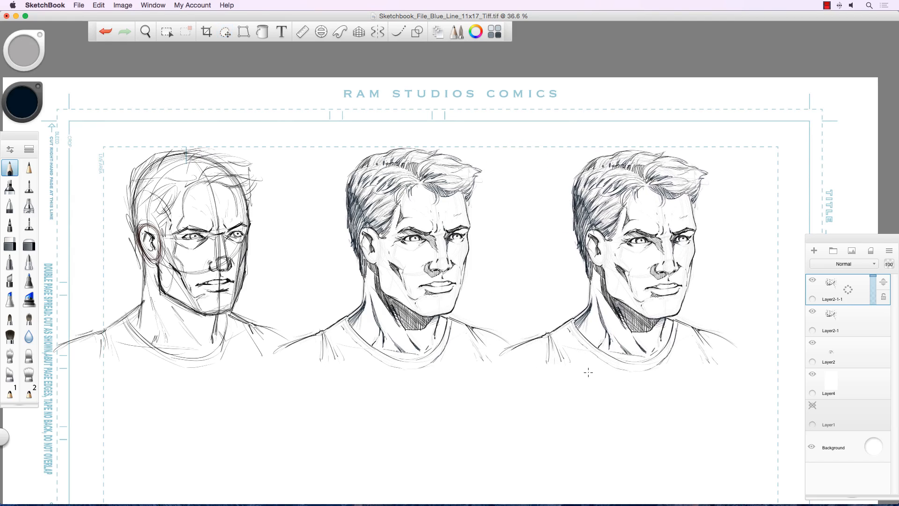
- Lower the copied head layer's opacity to 63 and lock its transparency
key("space")
left_click_drag(538, 294, 428, 348)
left_click_drag(473, 323, 454, 328)
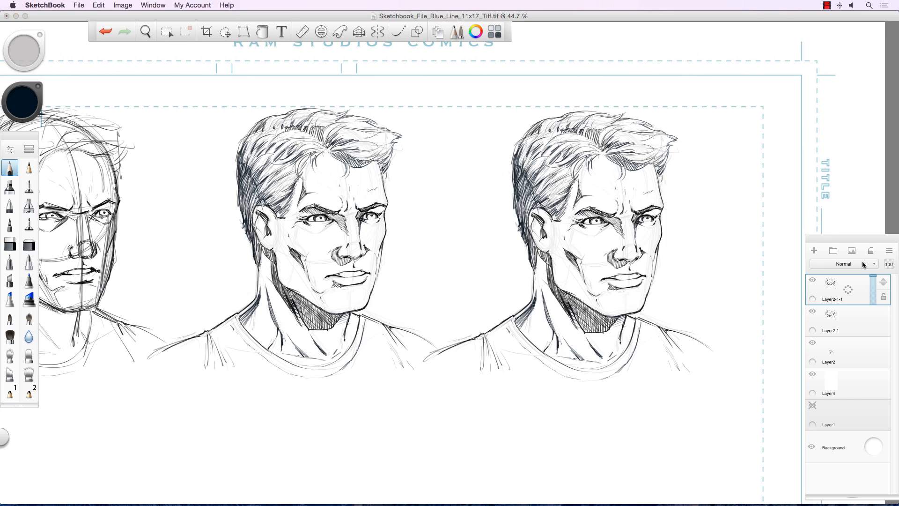
left_click(874, 287)
left_click_drag(874, 287, 874, 284)
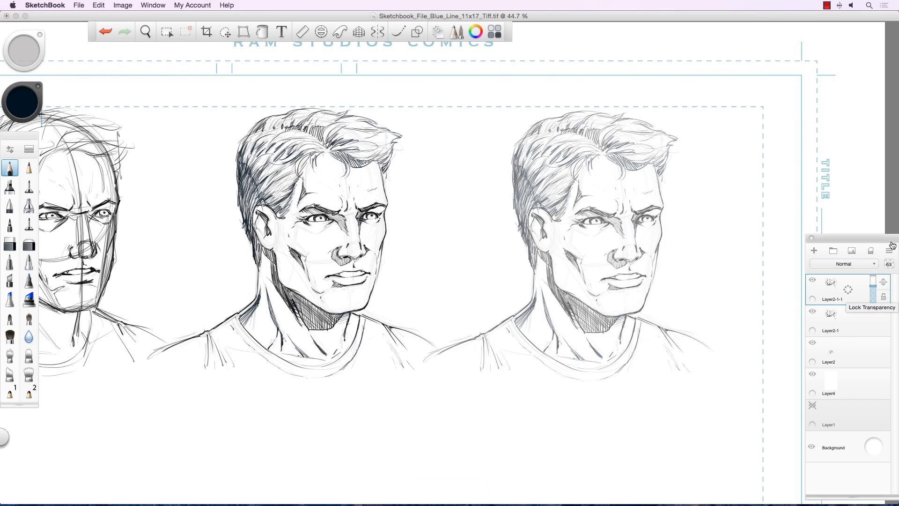
left_click(883, 297)
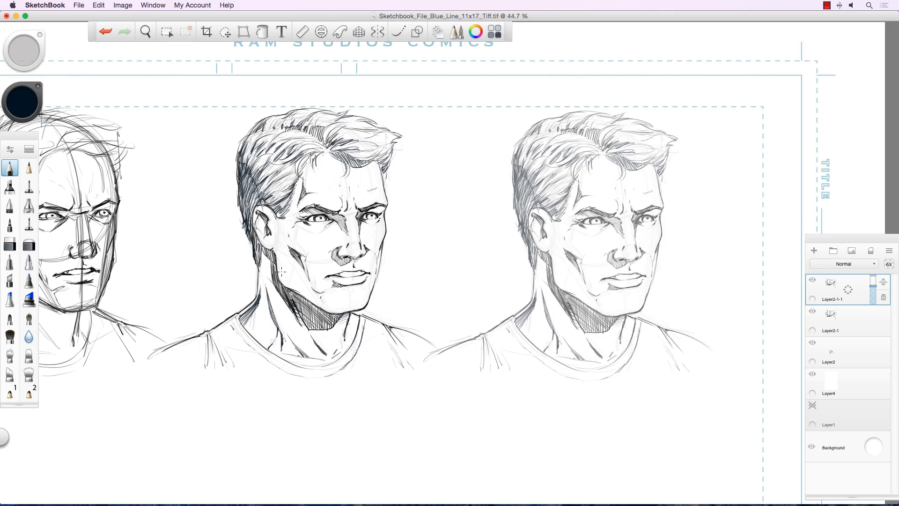
- Recolour the copied head's linework light blue with a size 175 airbrush, then raise that layer's opacity to 94
left_click(28, 206)
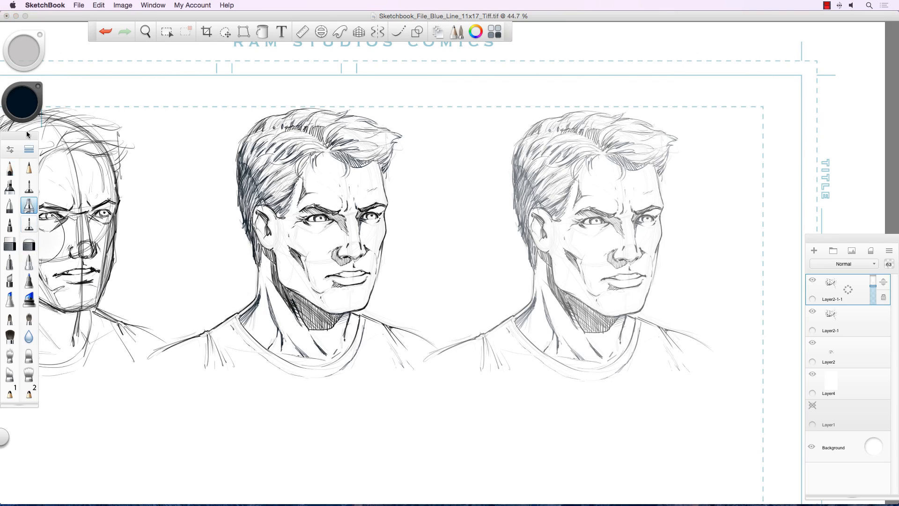
left_click(22, 102)
left_click_drag(31, 109, 34, 97)
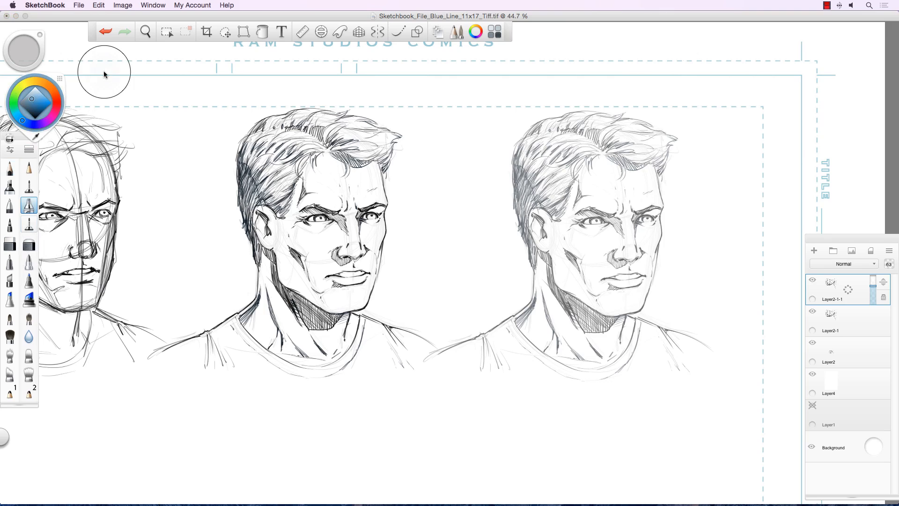
key("]")
key("]")
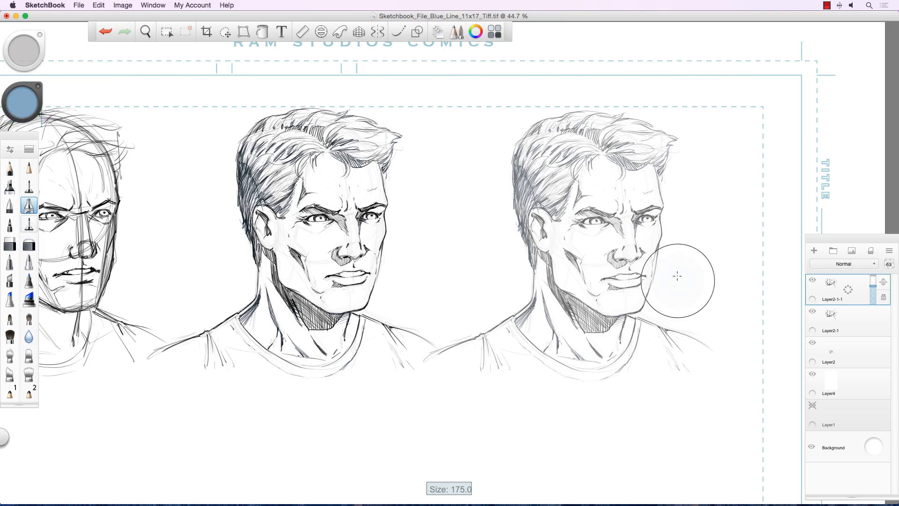
mouse_move(541, 202)
left_mouse_down()
mouse_move(571, 270)
mouse_move(605, 221)
mouse_move(646, 234)
mouse_move(679, 191)
mouse_move(618, 318)
mouse_move(527, 304)
mouse_move(487, 339)
mouse_move(438, 349)
left_mouse_up()
left_click_drag(522, 232, 536, 164)
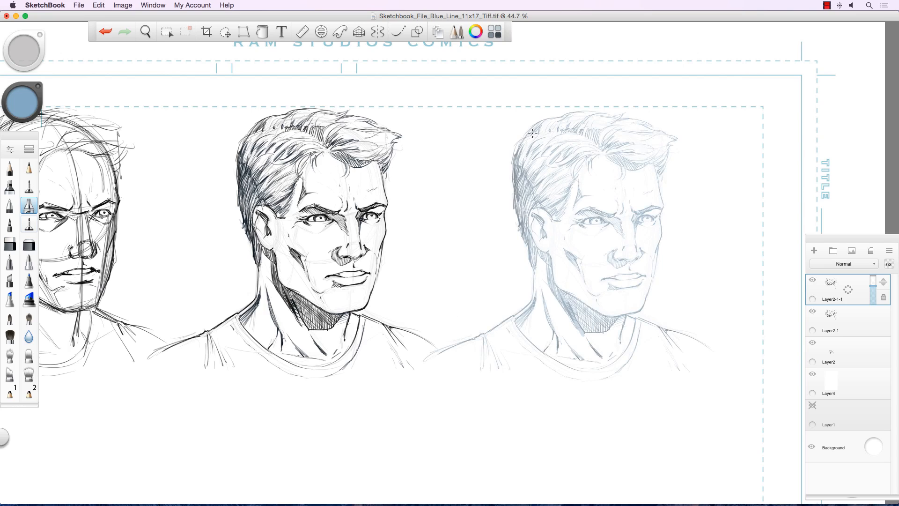
mouse_move(532, 133)
left_mouse_down()
mouse_move(514, 129)
mouse_move(508, 153)
left_mouse_up()
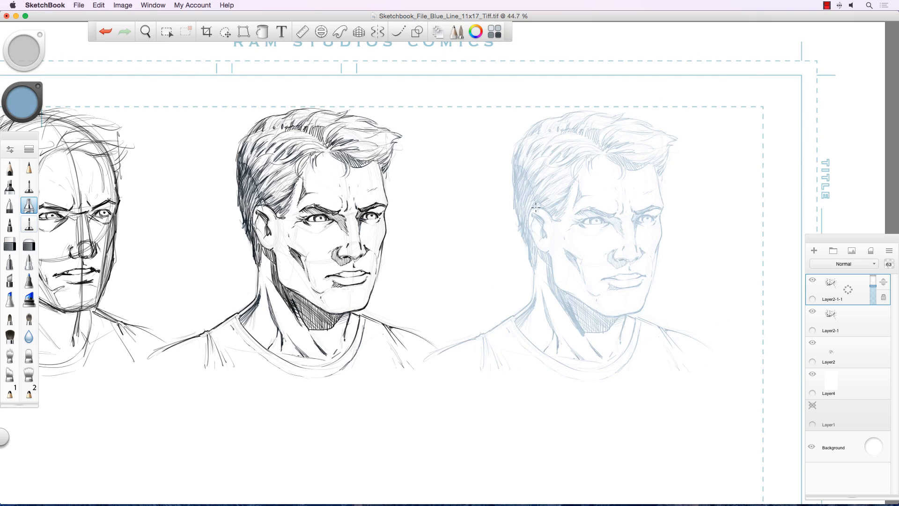
left_click_drag(873, 287, 870, 281)
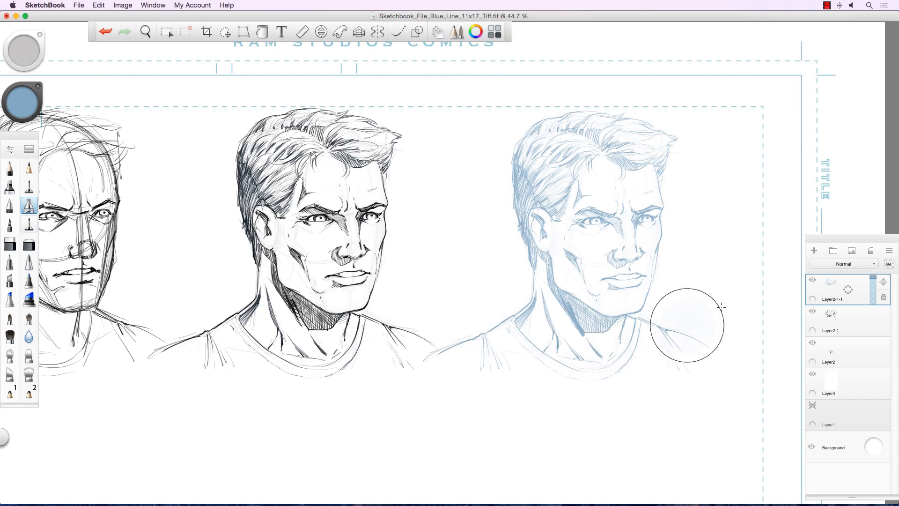
- Add a new layer above the blue copy and set up a near-black pencil for inking
left_click(814, 252)
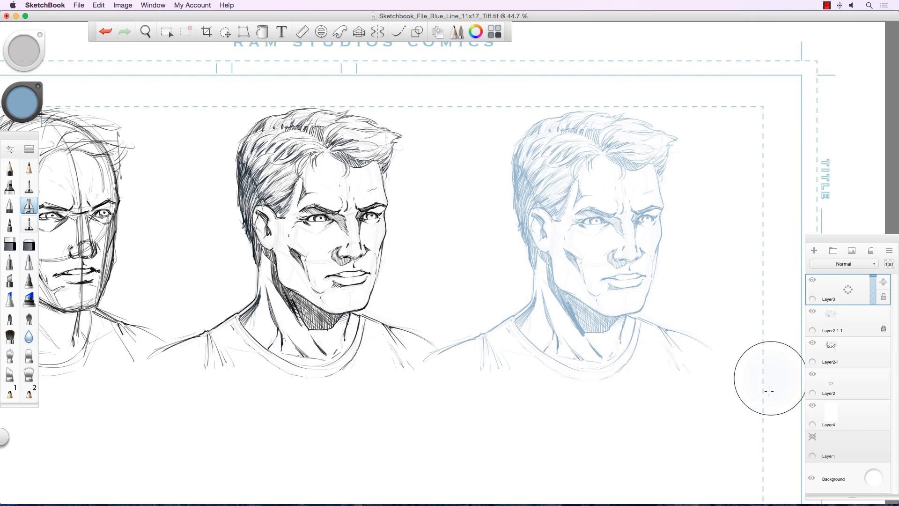
left_click(32, 117)
left_click_drag(32, 117, 36, 125)
left_click(29, 167)
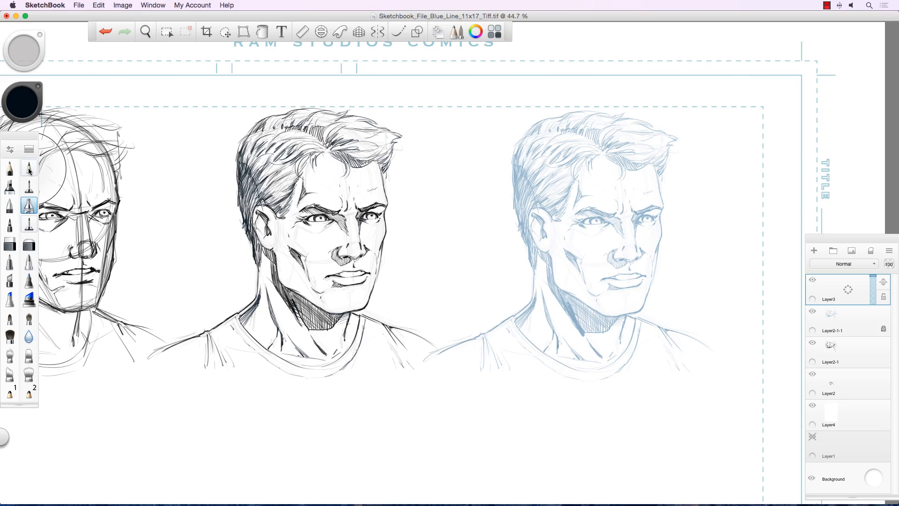
- Ink the far contour of the blue face from the forehead past the cheek to the chin, thickening the line
key("space")
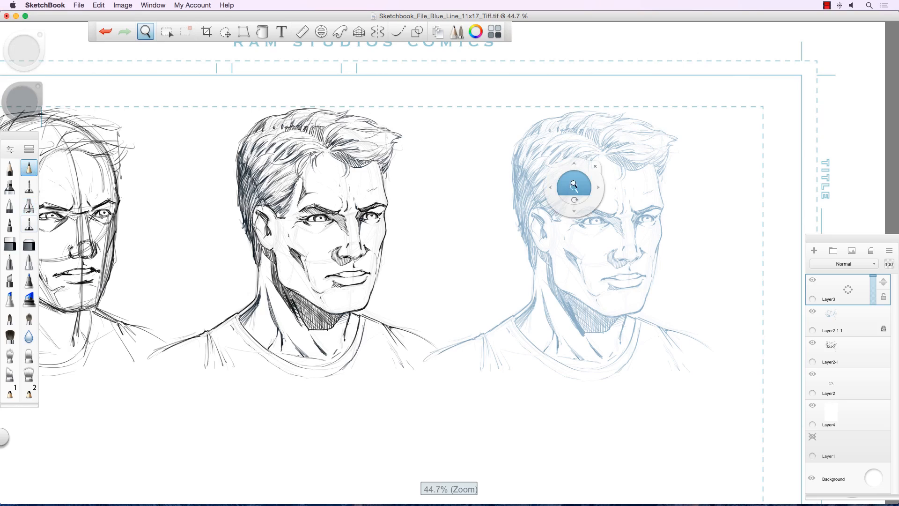
left_click_drag(575, 186, 544, 255)
left_click(548, 225)
left_click_drag(543, 223, 556, 226)
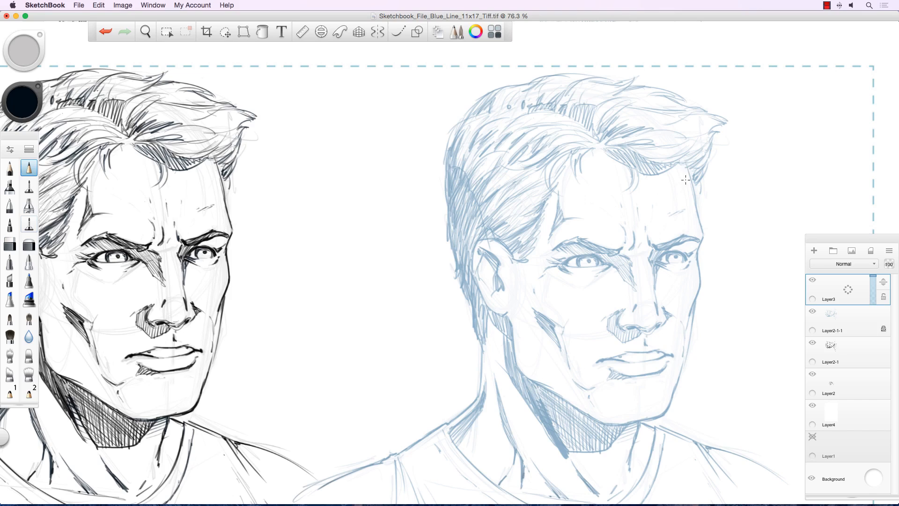
mouse_move(687, 167)
left_mouse_down()
mouse_move(703, 231)
mouse_move(700, 281)
mouse_move(681, 375)
mouse_move(683, 362)
mouse_move(667, 407)
mouse_move(672, 392)
mouse_move(640, 418)
left_mouse_up()
key("]")
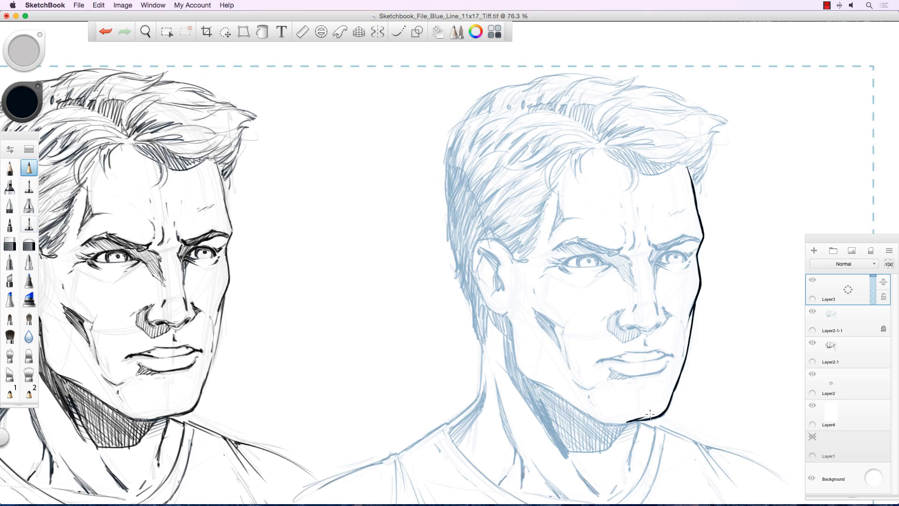
left_click_drag(616, 423, 614, 423)
mouse_move(616, 423)
left_mouse_down()
mouse_move(570, 404)
mouse_move(624, 423)
mouse_move(606, 422)
mouse_move(659, 415)
left_mouse_up()
left_click_drag(701, 284, 701, 285)
- Ink the near jawline from the ear to the chin and outline the cast shadow beneath it on the neck
mouse_move(508, 320)
left_mouse_down()
mouse_move(516, 367)
mouse_move(513, 357)
mouse_move(567, 401)
mouse_move(536, 384)
mouse_move(570, 404)
left_mouse_up()
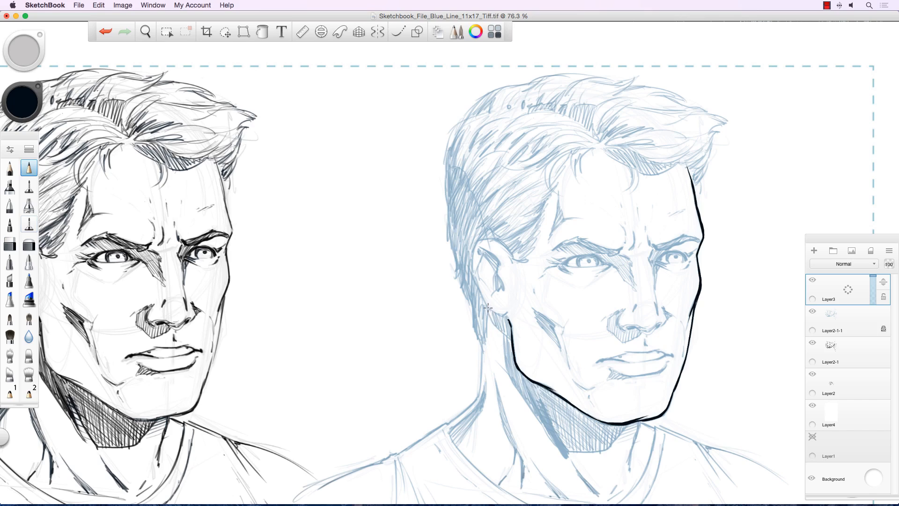
mouse_move(489, 308)
left_mouse_down()
mouse_move(504, 337)
mouse_move(508, 377)
mouse_move(570, 463)
mouse_move(566, 444)
mouse_move(566, 451)
mouse_move(604, 450)
mouse_move(637, 423)
mouse_move(626, 472)
left_mouse_up()
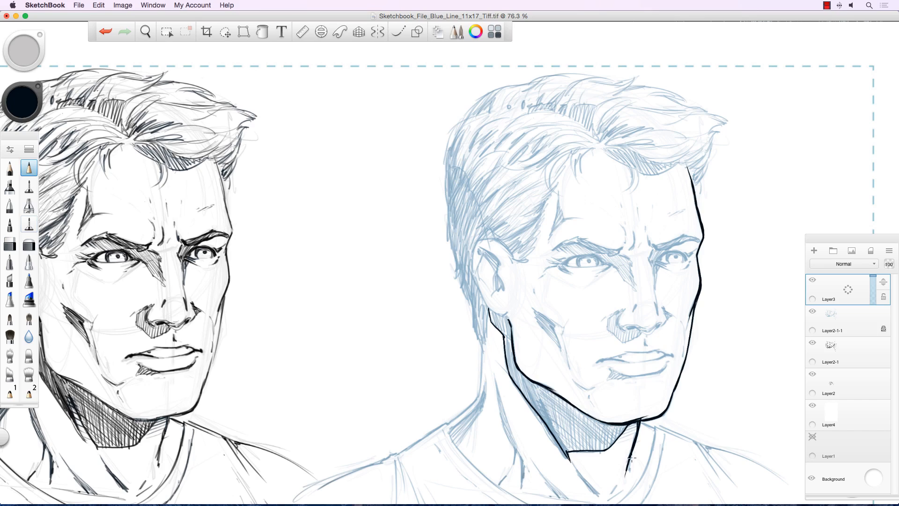
- Try to flood-fill the shadow beneath the jaw with near-black
left_click(263, 31)
left_click(548, 406)
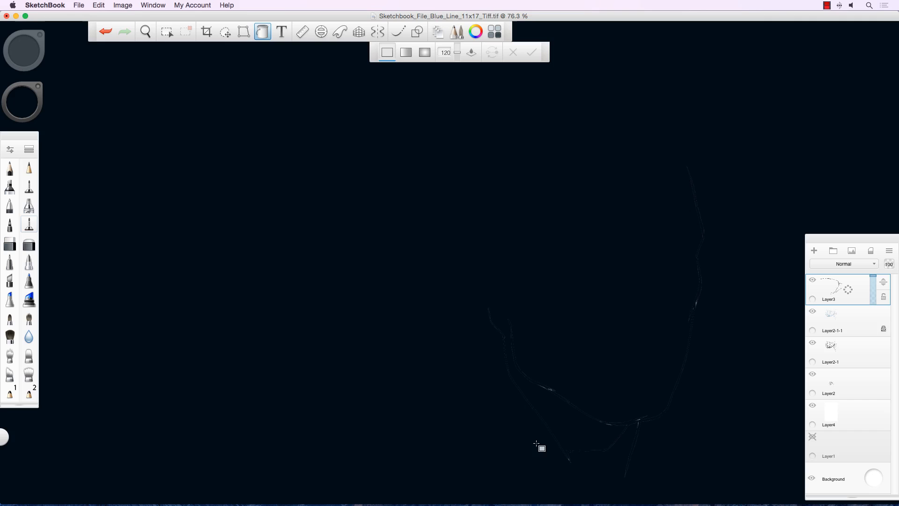
key("super+z")
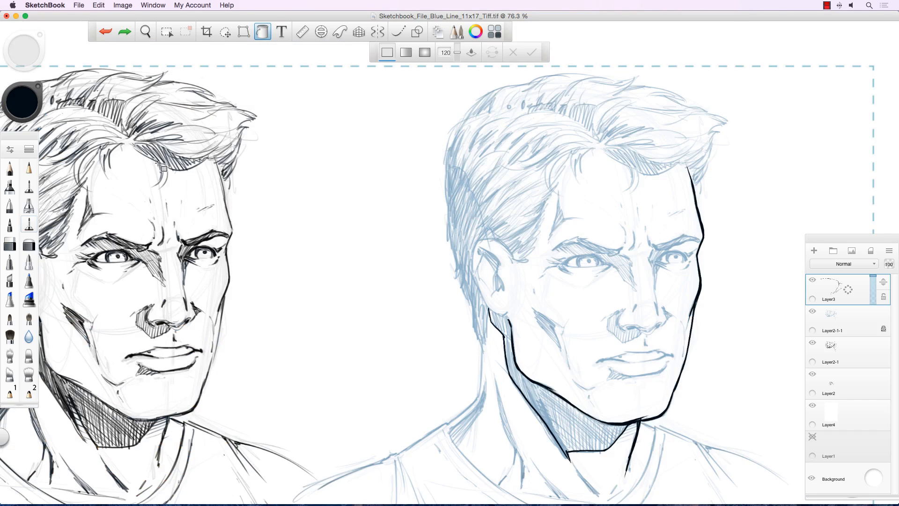
- Close the gap in the shadow outline below the earlobe and flood-fill the jaw shadow with near-black
left_click(28, 167)
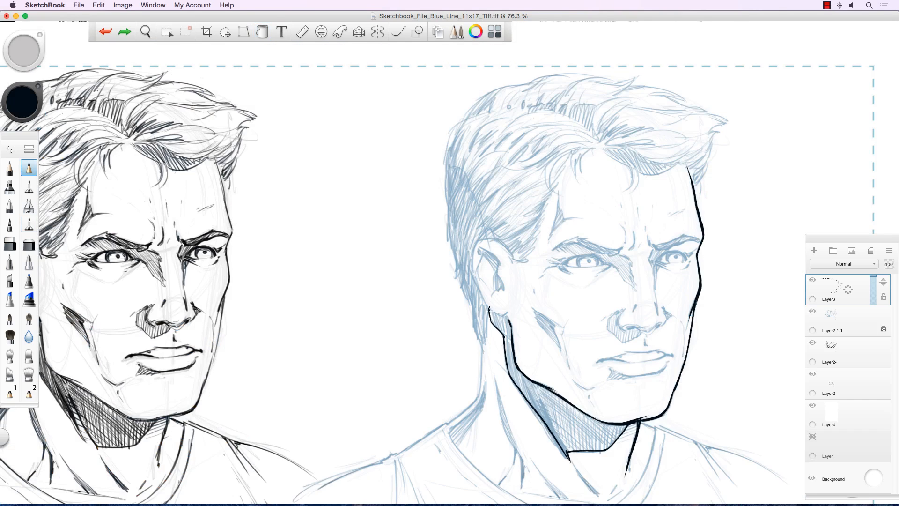
mouse_move(489, 309)
left_mouse_down()
mouse_move(497, 319)
mouse_move(506, 309)
mouse_move(510, 324)
left_mouse_up()
left_click(263, 31)
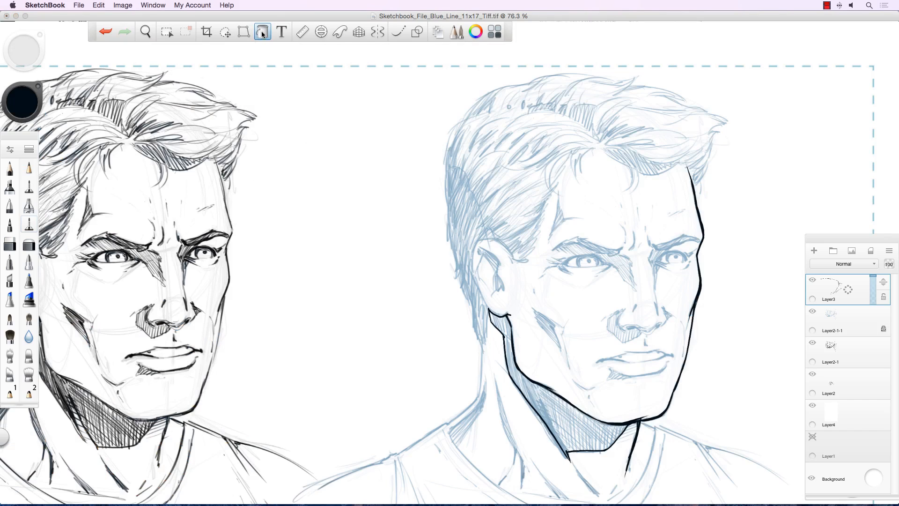
left_click(508, 336)
- Ink the ear's outer contour and its inner folds, filling the deepest recesses solid
left_click(29, 168)
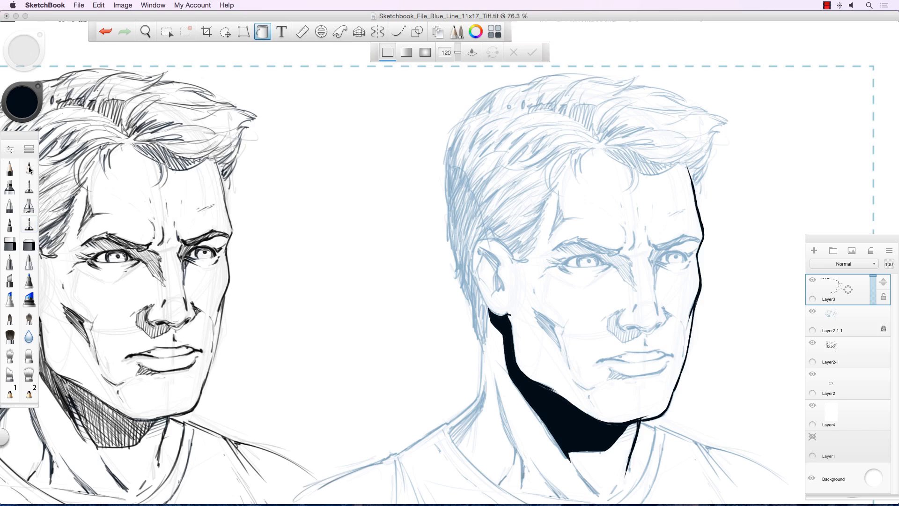
mouse_move(493, 238)
left_mouse_down()
mouse_move(512, 258)
mouse_move(490, 238)
mouse_move(479, 240)
mouse_move(488, 238)
mouse_move(470, 275)
mouse_move(484, 300)
left_mouse_up()
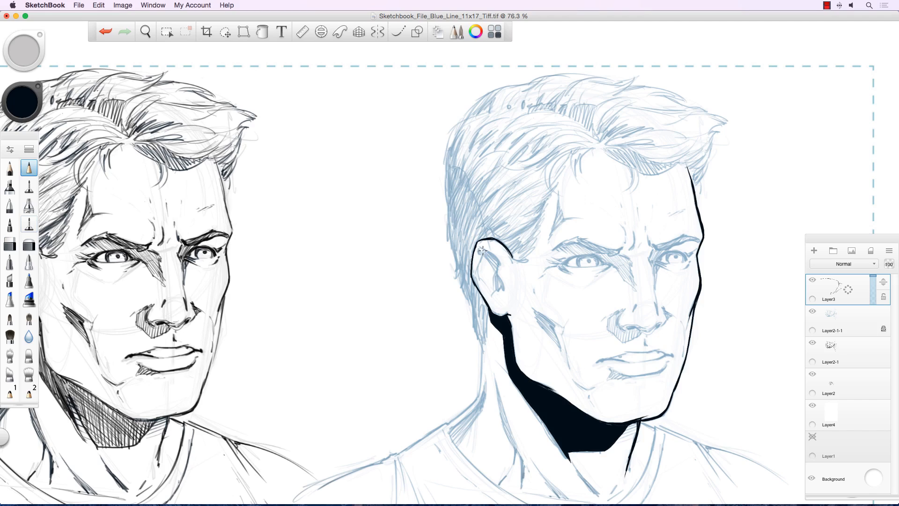
mouse_move(480, 249)
left_mouse_down()
mouse_move(498, 263)
mouse_move(500, 279)
left_mouse_up()
mouse_move(500, 286)
left_mouse_down()
mouse_move(493, 300)
mouse_move(498, 276)
mouse_move(499, 284)
left_mouse_up()
mouse_move(479, 248)
left_mouse_down()
mouse_move(497, 275)
mouse_move(485, 249)
mouse_move(491, 289)
left_mouse_up()
mouse_move(495, 277)
left_mouse_down()
mouse_move(495, 269)
mouse_move(484, 285)
mouse_move(490, 304)
left_mouse_up()
- Ink the ragged hair edge behind the ear and the back of the neck down to the near shoulder
mouse_move(449, 216)
left_mouse_down()
mouse_move(458, 283)
mouse_move(458, 270)
mouse_move(482, 349)
mouse_move(490, 345)
left_mouse_up()
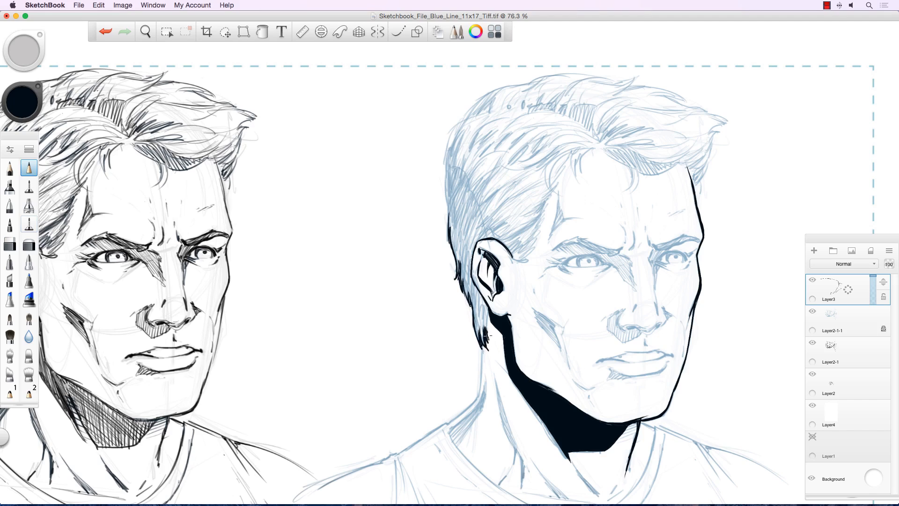
left_click_drag(487, 310, 480, 397)
mouse_move(483, 358)
left_mouse_down()
mouse_move(471, 402)
mouse_move(477, 396)
mouse_move(461, 415)
mouse_move(472, 393)
mouse_move(440, 425)
mouse_move(449, 424)
mouse_move(380, 461)
left_mouse_up()
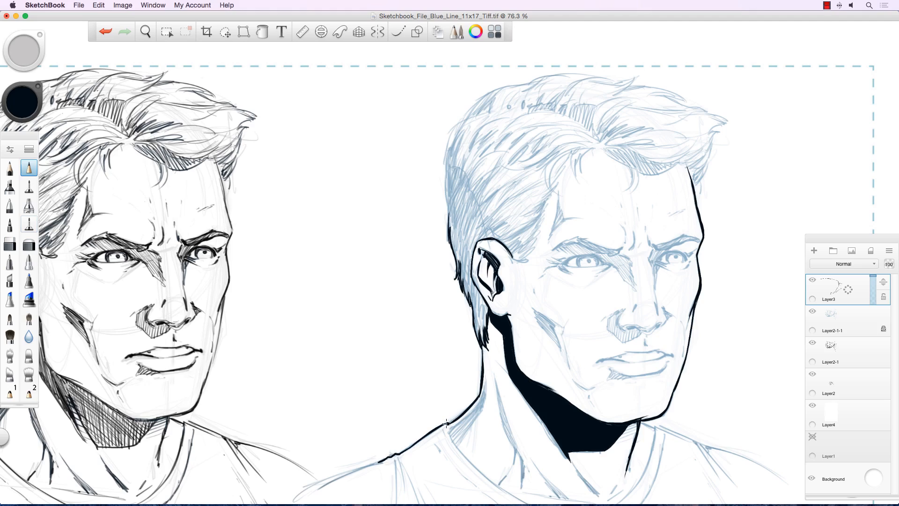
- Extend the near shoulder line with a heavier outer end and ink the shirt folds below it
key("space")
mouse_move(399, 366)
left_mouse_down()
mouse_move(403, 329)
mouse_move(395, 347)
mouse_move(413, 375)
mouse_move(408, 369)
mouse_move(408, 380)
mouse_move(478, 279)
left_mouse_up()
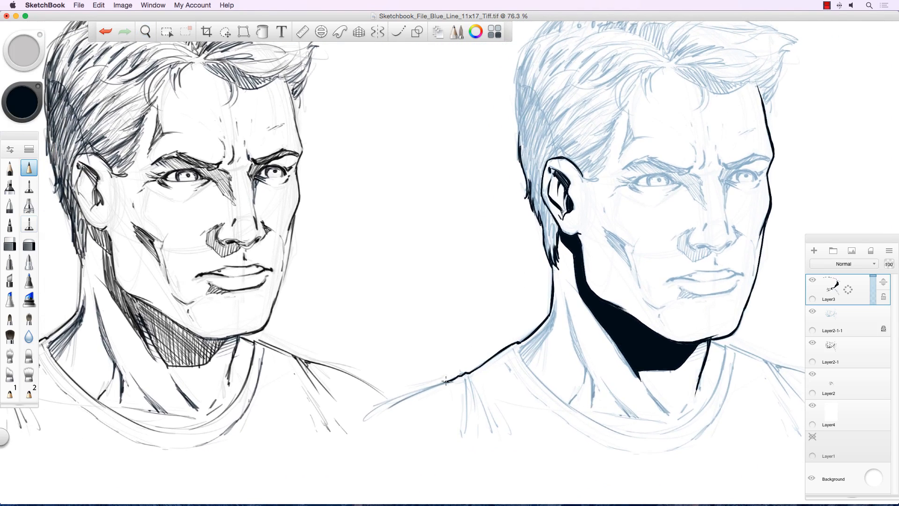
mouse_move(437, 385)
left_mouse_down()
mouse_move(448, 381)
mouse_move(365, 420)
left_mouse_up()
mouse_move(407, 395)
left_mouse_down()
mouse_move(364, 418)
mouse_move(407, 394)
mouse_move(389, 404)
left_mouse_up()
mouse_move(464, 383)
left_mouse_down()
mouse_move(468, 432)
mouse_move(475, 407)
mouse_move(493, 435)
left_mouse_up()
mouse_move(482, 396)
left_mouse_down()
mouse_move(494, 432)
mouse_move(492, 421)
mouse_move(480, 434)
left_mouse_up()
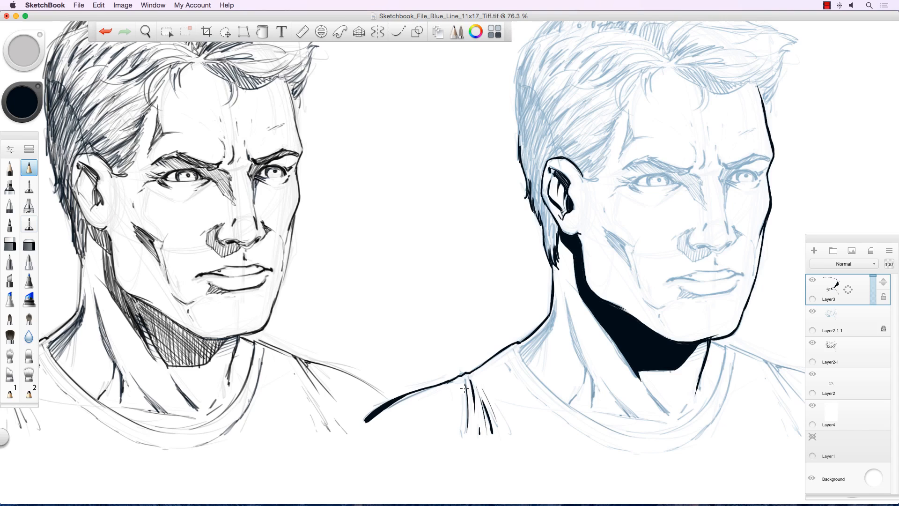
left_click_drag(465, 387, 468, 411)
left_click_drag(489, 414, 491, 418)
- Ink the far neck edge, the far shoulder line and the shirt folds beneath that shoulder
key("space")
left_click_drag(480, 332, 348, 318)
mouse_move(575, 328)
left_mouse_down()
mouse_move(589, 343)
mouse_move(570, 396)
left_mouse_up()
mouse_move(589, 332)
left_mouse_down()
mouse_move(657, 360)
mouse_move(747, 423)
left_mouse_up()
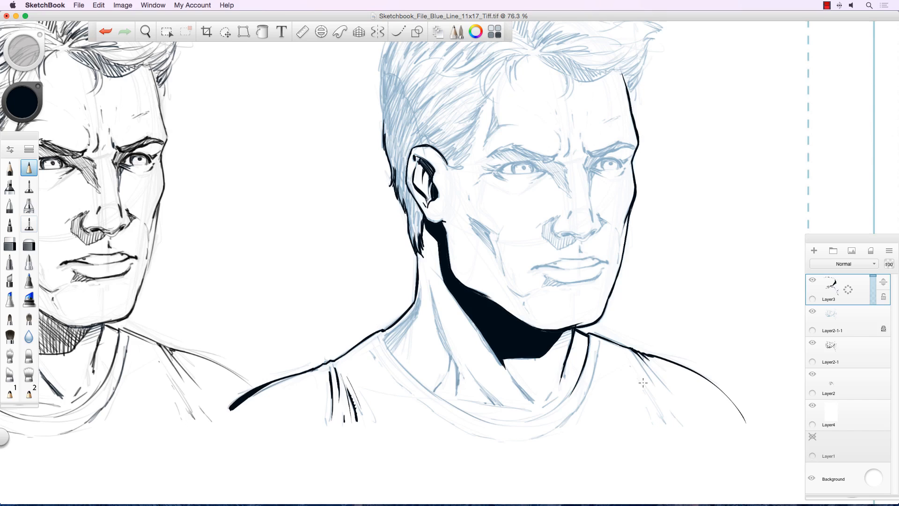
mouse_move(641, 356)
left_mouse_down()
mouse_move(674, 406)
mouse_move(670, 426)
left_mouse_up()
left_click_drag(661, 394, 667, 414)
- Ink the collar's inner edge from the far side of the neck around the front to the near shoulder
mouse_move(599, 338)
left_mouse_down()
mouse_move(577, 410)
mouse_move(555, 407)
mouse_move(525, 422)
left_mouse_up()
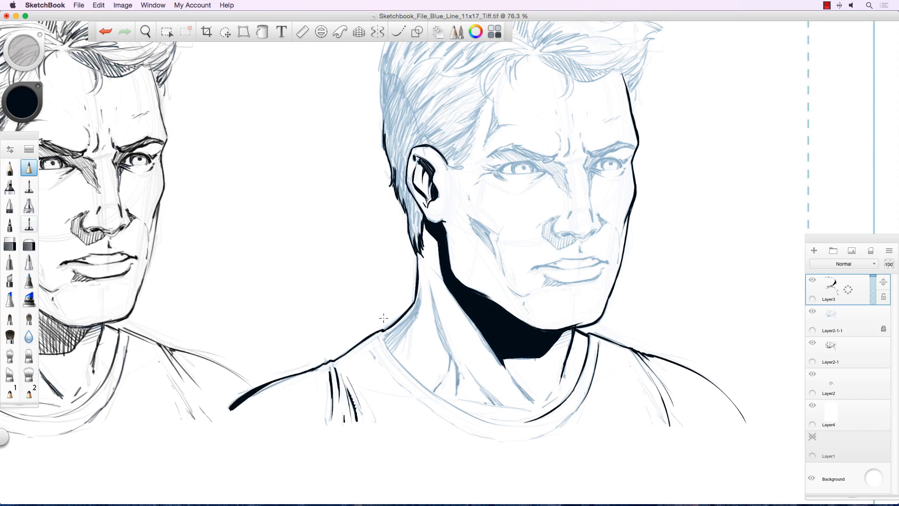
key("space")
key("space")
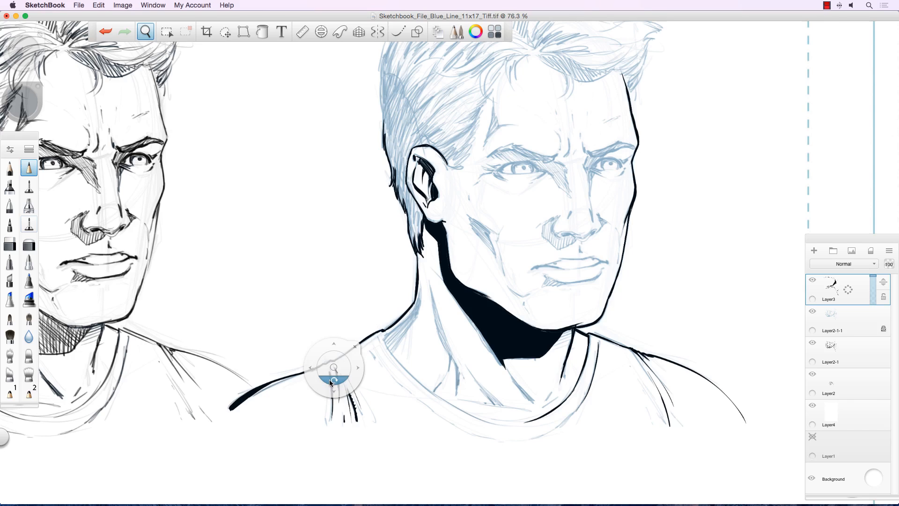
left_click_drag(330, 383, 322, 204)
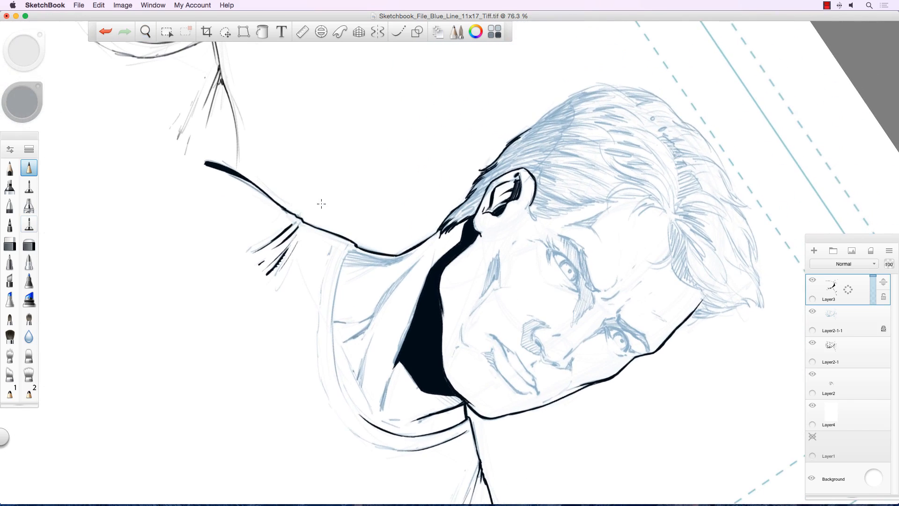
mouse_move(352, 248)
left_mouse_down()
mouse_move(338, 273)
mouse_move(343, 261)
mouse_move(335, 365)
left_mouse_up()
left_click_drag(334, 363, 356, 411)
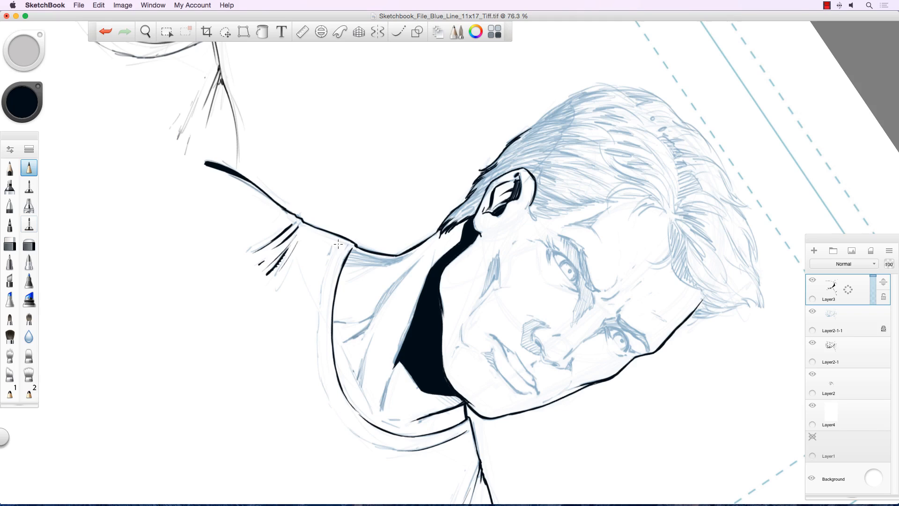
- Ink the collar's outer edge around the front of the neck, parallel to the inner edge
mouse_move(338, 244)
left_mouse_down()
mouse_move(317, 329)
mouse_move(319, 308)
mouse_move(317, 362)
mouse_move(355, 433)
left_mouse_up()
key("space")
mouse_move(305, 374)
left_mouse_down()
mouse_move(335, 412)
mouse_move(453, 437)
left_mouse_up()
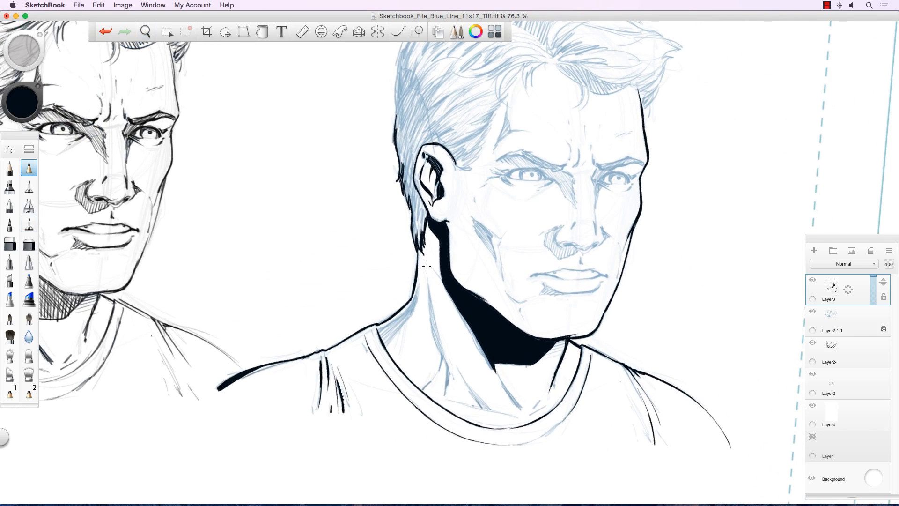
- Ink the tapered muscle and collarbone accents at the base of the neck on the near side
left_click_drag(427, 260, 435, 310)
left_click_drag(430, 277, 440, 324)
left_click_drag(431, 293, 482, 408)
mouse_move(461, 374)
left_mouse_down()
mouse_move(473, 393)
mouse_move(464, 387)
mouse_move(464, 407)
mouse_move(434, 402)
mouse_move(443, 387)
mouse_move(427, 374)
mouse_move(418, 391)
mouse_move(437, 356)
left_mouse_up()
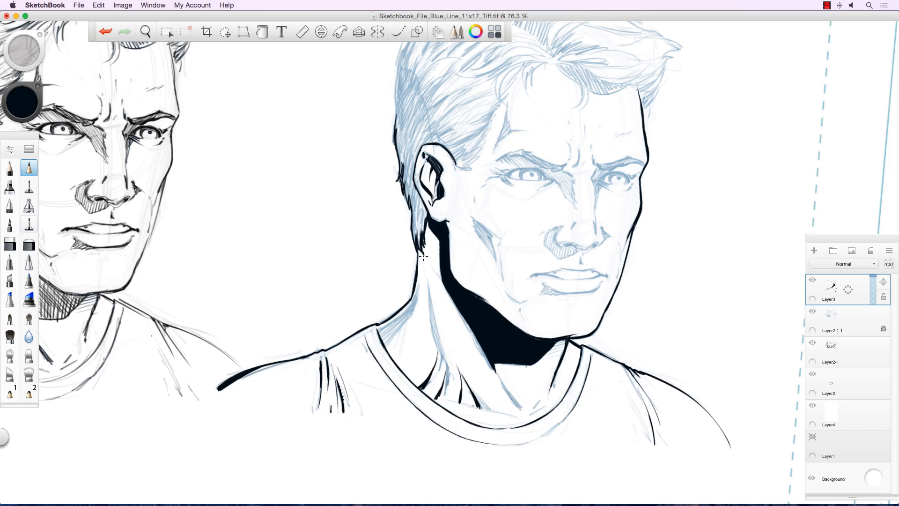
- Ink the long neck tendon below the ear, add throat accents above the collar, and hatch the far end of the chin shadow
left_click_drag(423, 255, 434, 313)
left_click_drag(428, 278, 443, 338)
left_click_drag(521, 399, 515, 410)
mouse_move(529, 378)
left_mouse_down()
mouse_move(516, 405)
mouse_move(535, 411)
mouse_move(549, 369)
mouse_move(556, 399)
mouse_move(563, 376)
left_mouse_up()
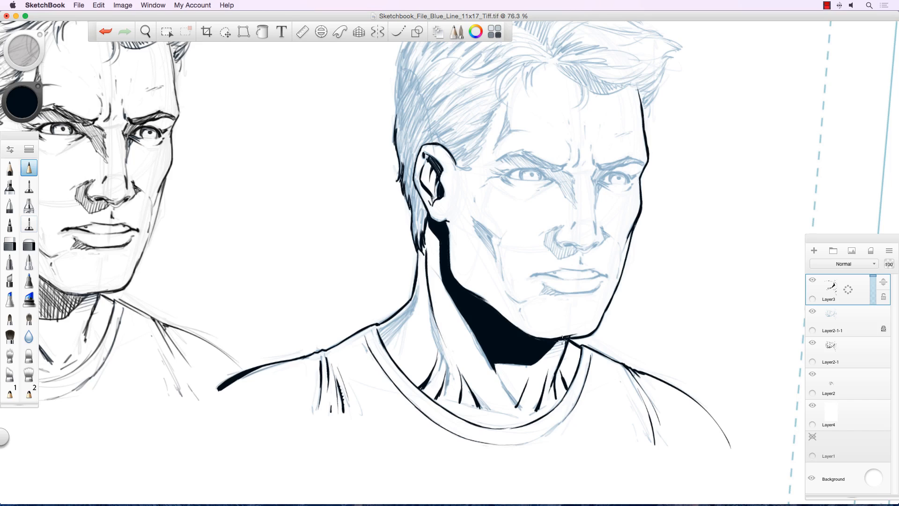
mouse_move(565, 344)
left_mouse_down()
mouse_move(542, 355)
mouse_move(546, 365)
left_mouse_up()
- Ink the far side of the nose bridge, the nostrils and the dark creases beside both nose wings
key("space")
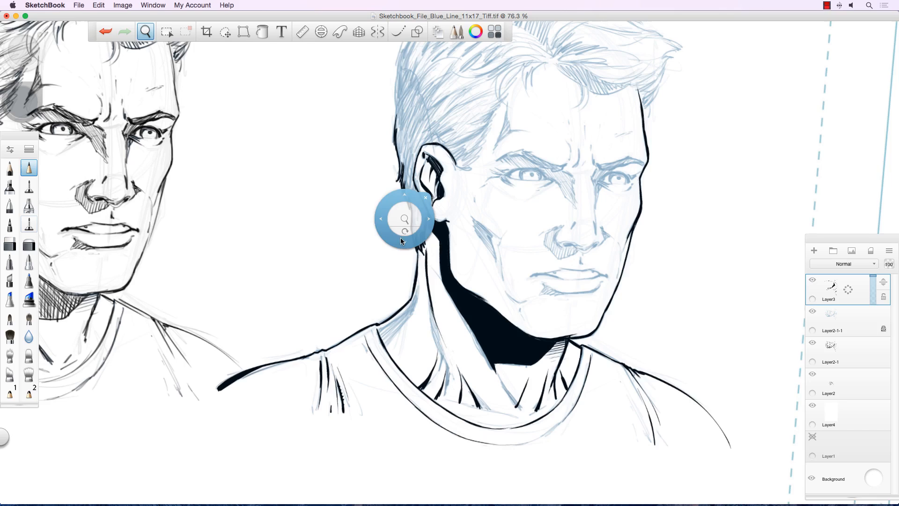
left_click_drag(401, 238, 418, 230)
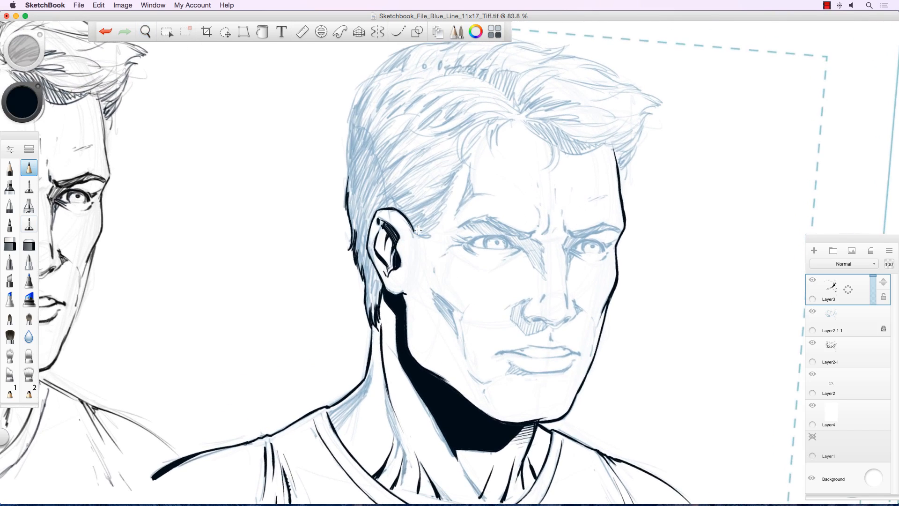
mouse_move(571, 239)
left_mouse_down()
mouse_move(568, 307)
mouse_move(556, 323)
mouse_move(539, 319)
mouse_move(566, 320)
mouse_move(530, 322)
mouse_move(527, 303)
left_mouse_up()
mouse_move(576, 317)
left_mouse_down()
mouse_move(574, 308)
mouse_move(566, 324)
left_mouse_up()
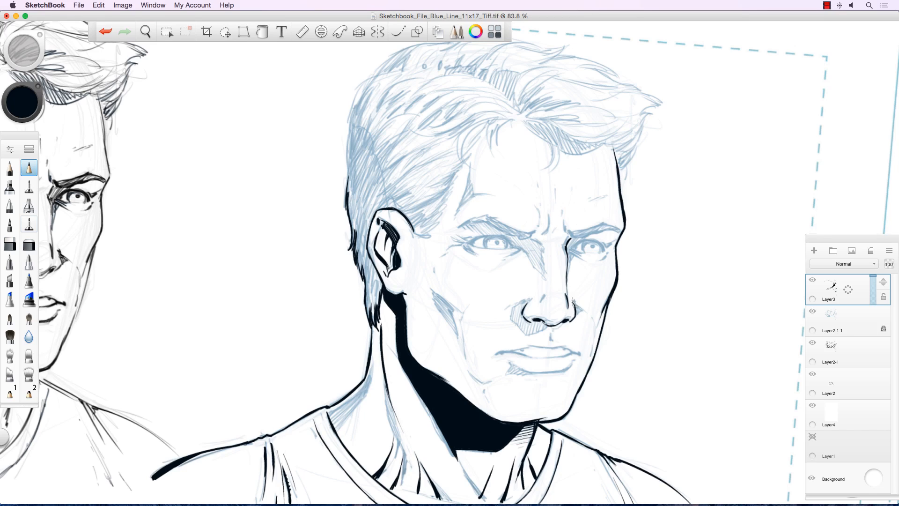
left_click_drag(574, 304, 586, 312)
mouse_move(530, 299)
left_mouse_down()
mouse_move(499, 312)
mouse_move(514, 306)
left_mouse_up()
left_click_drag(518, 305, 543, 302)
- Outline the shadow beside the near side of the nose bridge, and ink the near eye's lids and the frown lines
mouse_move(533, 241)
left_mouse_down()
mouse_move(543, 267)
mouse_move(510, 244)
mouse_move(546, 276)
left_mouse_up()
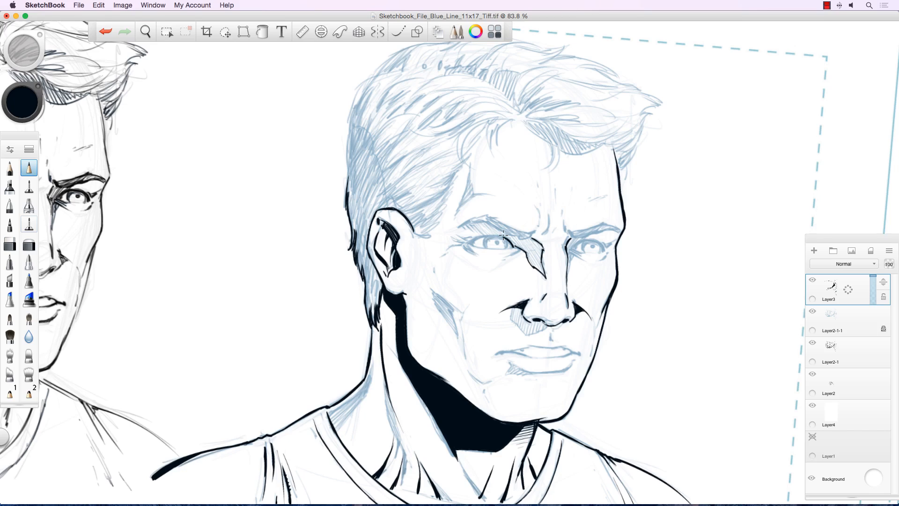
mouse_move(495, 236)
left_mouse_down()
mouse_move(471, 244)
mouse_move(513, 245)
left_mouse_up()
mouse_move(470, 238)
left_mouse_down()
mouse_move(496, 230)
mouse_move(465, 246)
mouse_move(493, 226)
mouse_move(506, 254)
left_mouse_up()
mouse_move(546, 233)
left_mouse_down()
mouse_move(545, 223)
mouse_move(566, 232)
mouse_move(563, 224)
left_mouse_up()
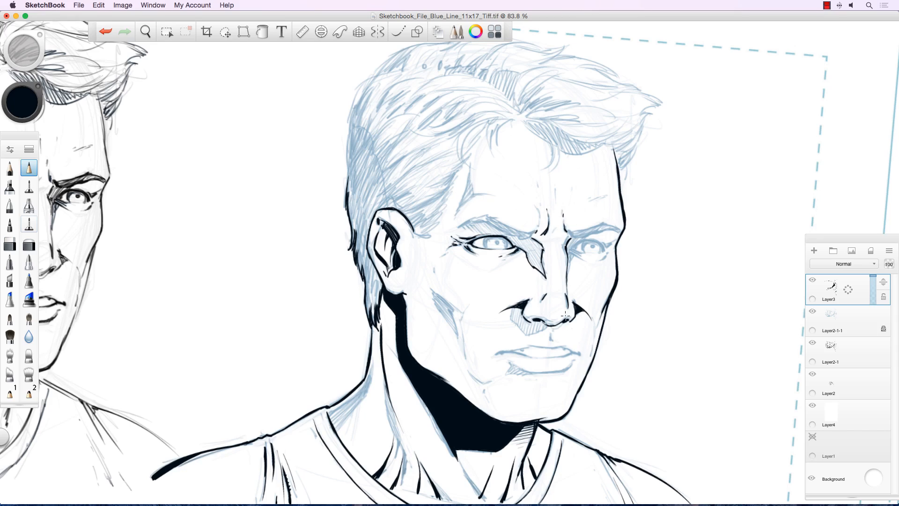
- Ink the solid black shadow under the near cheekbone and the thin crease lines beside it
left_click_drag(471, 341, 468, 352)
mouse_move(432, 294)
left_mouse_down()
mouse_move(452, 310)
mouse_move(434, 299)
mouse_move(458, 336)
mouse_move(437, 305)
mouse_move(450, 308)
mouse_move(453, 328)
mouse_move(450, 310)
left_mouse_up()
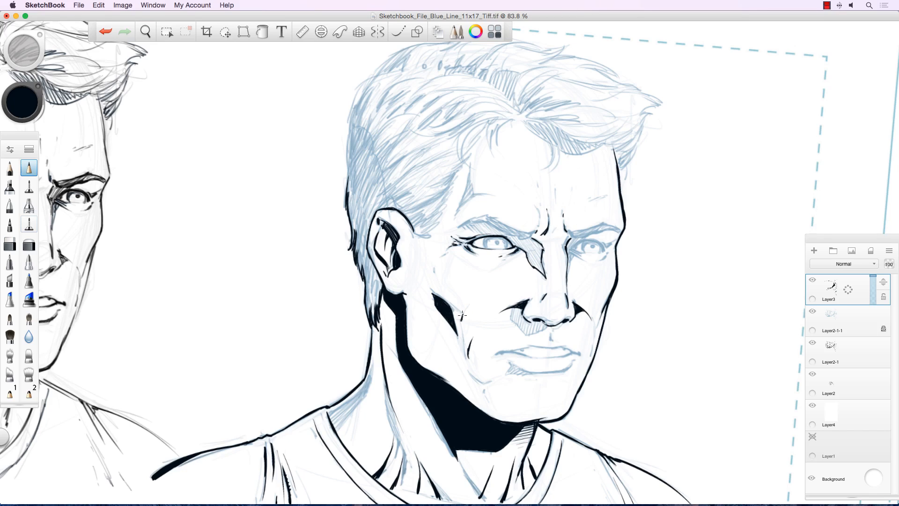
left_click_drag(468, 302, 461, 323)
left_click_drag(435, 292, 449, 303)
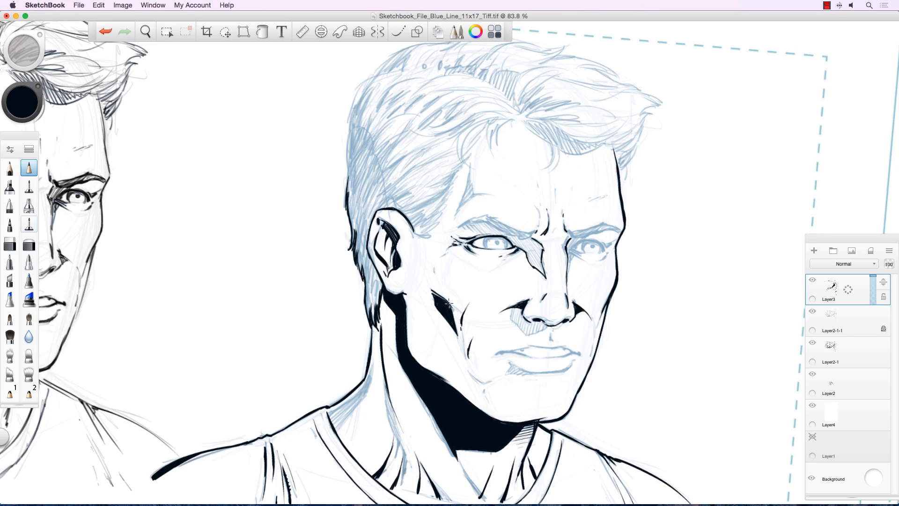
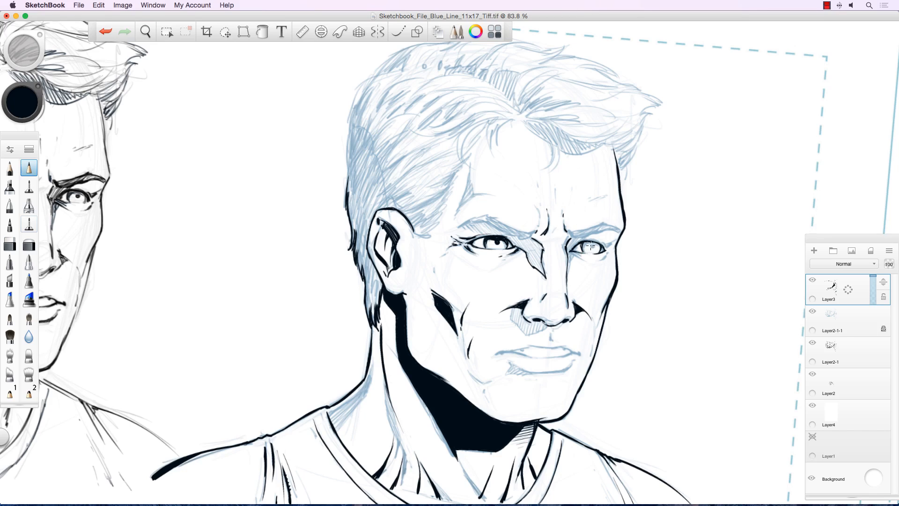
- Ink the far eye's lids, iris and pupil
mouse_move(586, 243)
left_mouse_down()
mouse_move(600, 245)
mouse_move(569, 246)
left_mouse_up()
mouse_move(577, 240)
left_mouse_down()
mouse_move(571, 247)
mouse_move(573, 241)
mouse_move(603, 258)
mouse_move(569, 256)
mouse_move(610, 244)
left_mouse_up()
- Outline the shadow around the near nostril and under the nose, and fill it with dark hatching
mouse_move(524, 312)
left_mouse_down()
mouse_move(543, 305)
mouse_move(560, 307)
mouse_move(544, 319)
mouse_move(569, 318)
left_mouse_up()
left_click_drag(542, 299, 545, 294)
mouse_move(501, 312)
left_mouse_down()
mouse_move(514, 307)
mouse_move(511, 319)
mouse_move(527, 332)
mouse_move(539, 310)
mouse_move(531, 334)
mouse_move(554, 327)
left_mouse_up()
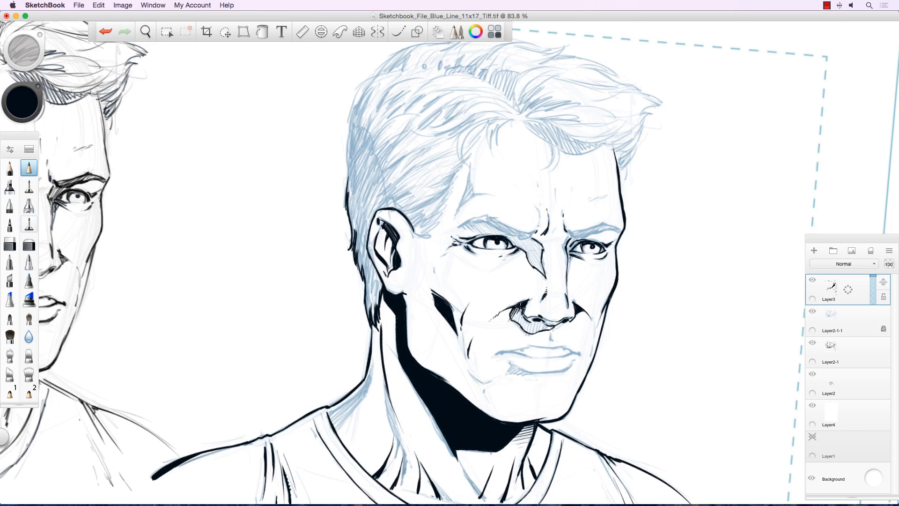
mouse_move(520, 309)
left_mouse_down()
mouse_move(515, 323)
mouse_move(524, 322)
left_mouse_up()
left_click_drag(546, 331, 554, 323)
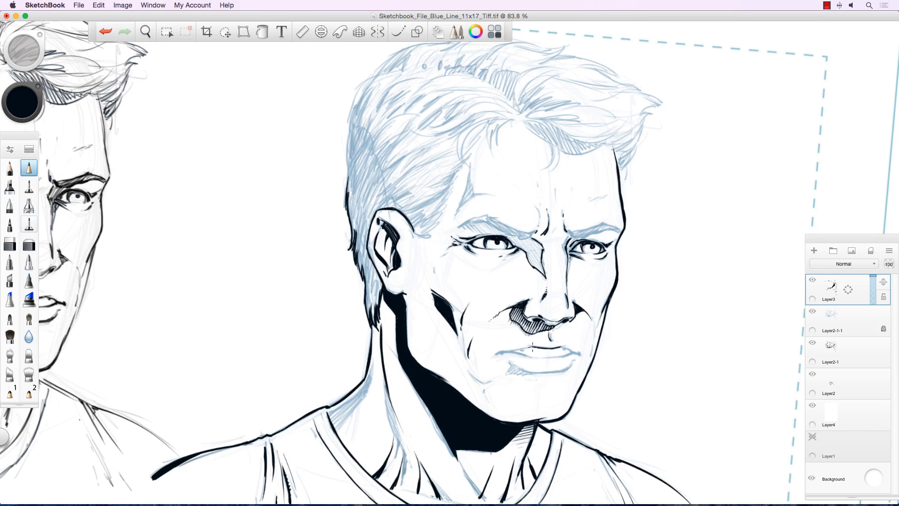
- Ink the line between the lips, the lip contours and the shadow below the lower lip
mouse_move(532, 347)
left_mouse_down()
mouse_move(496, 351)
mouse_move(566, 349)
left_mouse_up()
mouse_move(559, 371)
left_mouse_down()
mouse_move(513, 364)
mouse_move(574, 358)
left_mouse_up()
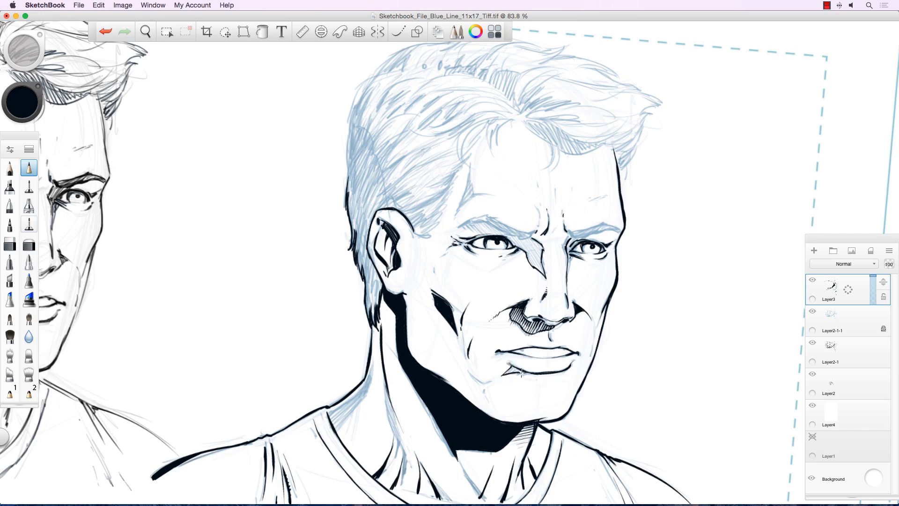
left_click_drag(507, 371, 507, 373)
- Ink the creases beside the mouth and chin and the muscle lines on the near cheek and jaw
left_click_drag(468, 367, 481, 386)
left_click_drag(573, 369, 579, 377)
left_click_drag(487, 383, 488, 402)
mouse_move(444, 318)
left_mouse_down()
mouse_move(450, 341)
mouse_move(431, 330)
left_mouse_up()
mouse_move(415, 361)
left_mouse_down()
mouse_move(446, 374)
mouse_move(415, 356)
mouse_move(435, 335)
left_mouse_up()
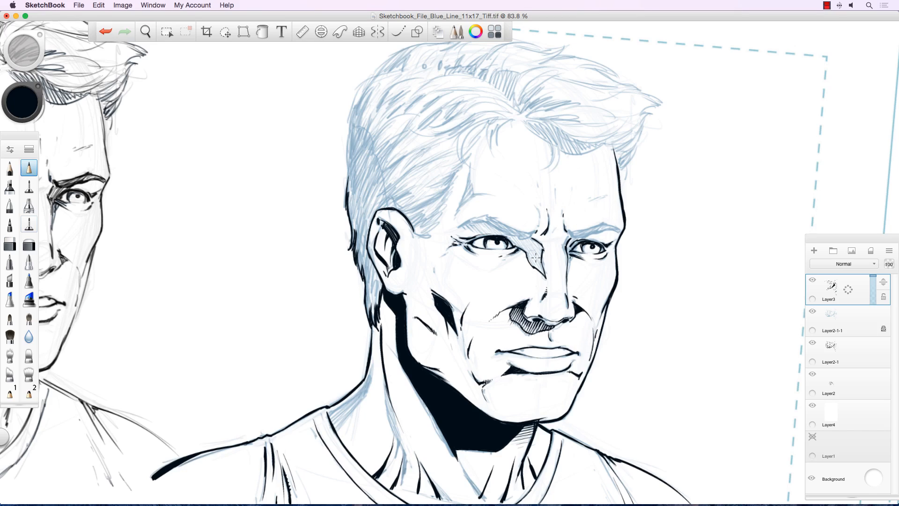
- Undo the last stroke, accent the upper lip, and ink both eyebrows with dense dark hair strokes
key("super+z")
left_click_drag(525, 348, 522, 348)
mouse_move(499, 220)
left_mouse_down()
mouse_move(475, 215)
mouse_move(452, 228)
mouse_move(521, 240)
mouse_move(601, 216)
mouse_move(568, 235)
mouse_move(600, 224)
mouse_move(620, 230)
mouse_move(570, 235)
left_mouse_up()
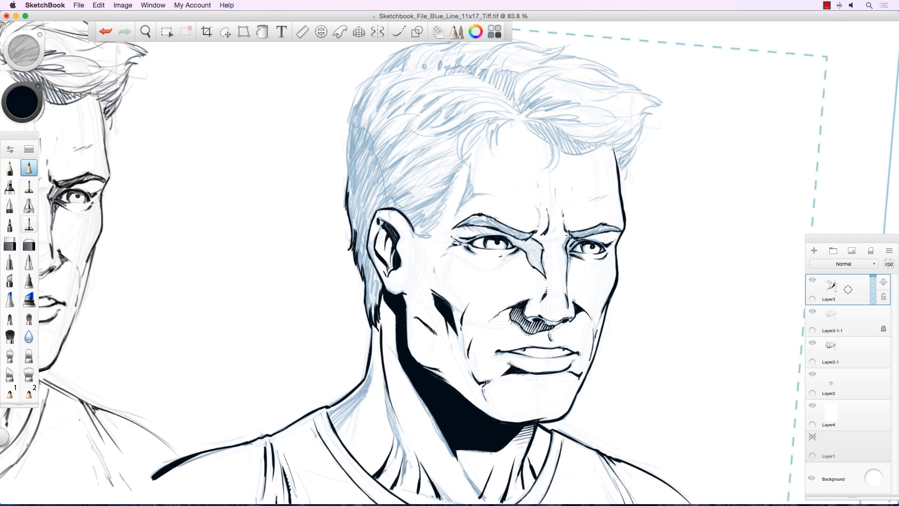
mouse_move(467, 220)
left_mouse_down()
mouse_move(459, 227)
mouse_move(485, 218)
mouse_move(473, 223)
mouse_move(498, 221)
mouse_move(525, 237)
mouse_move(615, 231)
mouse_move(574, 236)
left_mouse_up()
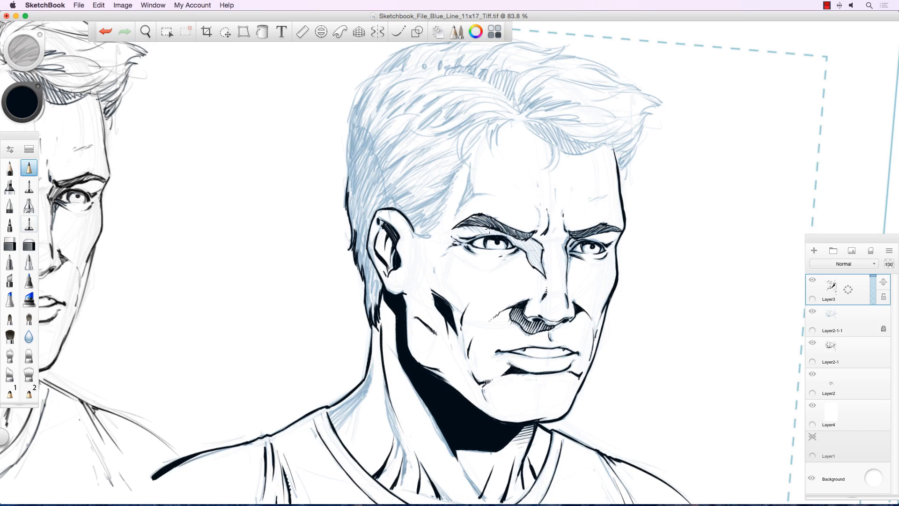
- Fill the shadow between the near eye and the nose bridge with dense, dark hatching
left_click_drag(501, 234, 513, 241)
mouse_move(514, 238)
left_mouse_down()
mouse_move(546, 271)
mouse_move(522, 239)
mouse_move(540, 259)
mouse_move(529, 236)
mouse_move(539, 246)
mouse_move(527, 254)
mouse_move(536, 269)
mouse_move(526, 254)
mouse_move(545, 276)
left_mouse_up()
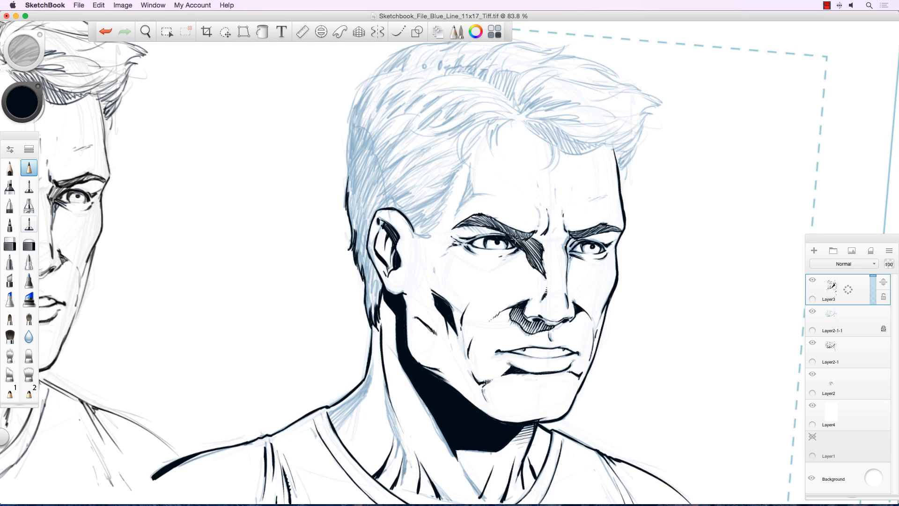
mouse_move(510, 236)
left_mouse_down()
mouse_move(543, 264)
mouse_move(540, 253)
left_mouse_up()
mouse_move(523, 249)
left_mouse_down()
mouse_move(535, 250)
mouse_move(544, 274)
mouse_move(542, 255)
left_mouse_up()
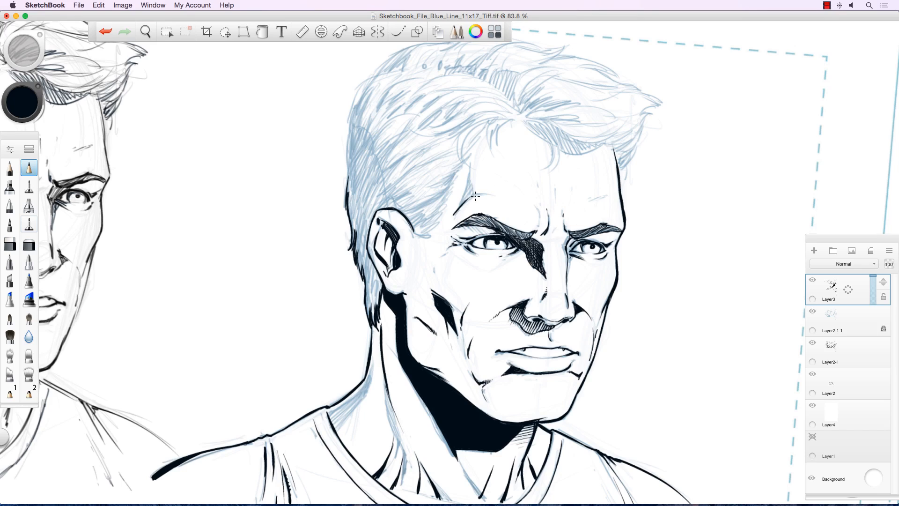
- Ink the black temple shadow and the forehead and brow wrinkles, and touch up the far edge of the nose
mouse_move(472, 192)
left_mouse_down()
mouse_move(469, 166)
mouse_move(457, 211)
mouse_move(470, 173)
mouse_move(468, 199)
left_mouse_up()
mouse_move(600, 197)
left_mouse_down()
mouse_move(581, 206)
mouse_move(605, 195)
left_mouse_up()
left_click_drag(560, 224, 554, 238)
left_click_drag(519, 190, 530, 200)
left_click_drag(601, 182, 593, 188)
left_click_drag(535, 176, 528, 169)
mouse_move(555, 234)
left_mouse_down()
mouse_move(562, 218)
mouse_move(550, 226)
left_mouse_up()
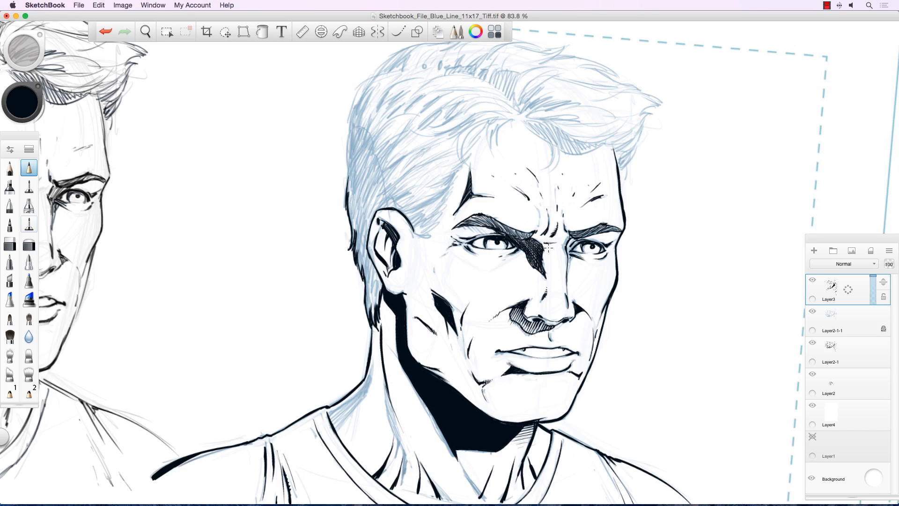
left_click_drag(568, 248, 566, 281)
left_click_drag(564, 320, 568, 309)
- Ink the outline of the back of the head and the hair edge from the temple down to the sideburn
key("space")
left_click_drag(447, 235, 385, 226)
left_click_drag(356, 265, 390, 222)
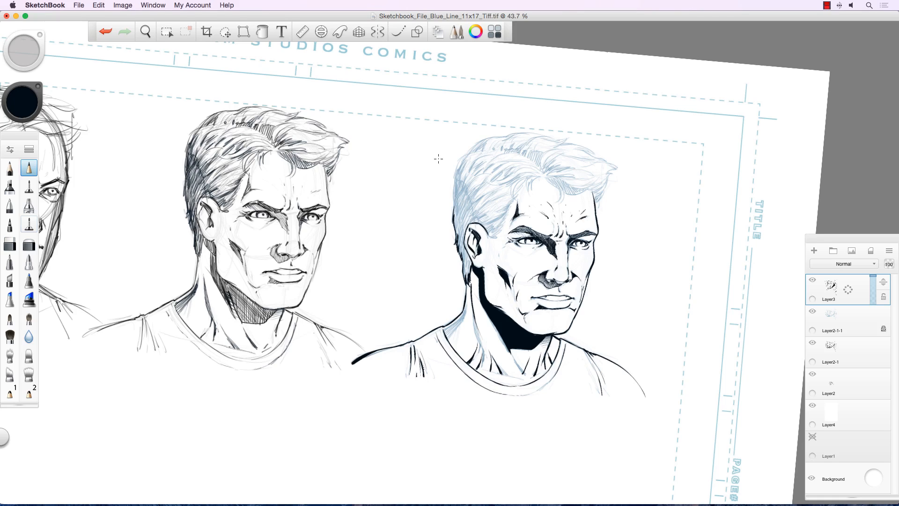
key("space")
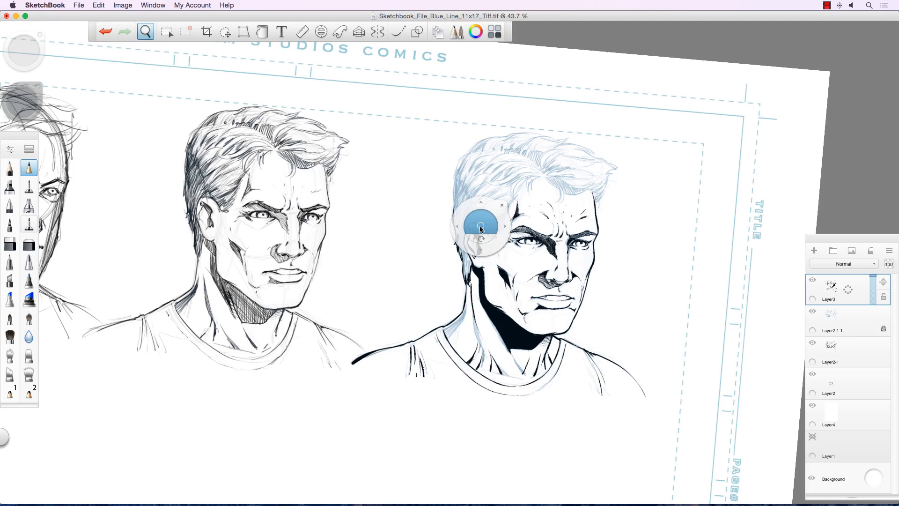
mouse_move(482, 225)
left_mouse_down()
mouse_move(490, 220)
mouse_move(474, 280)
mouse_move(482, 267)
left_mouse_up()
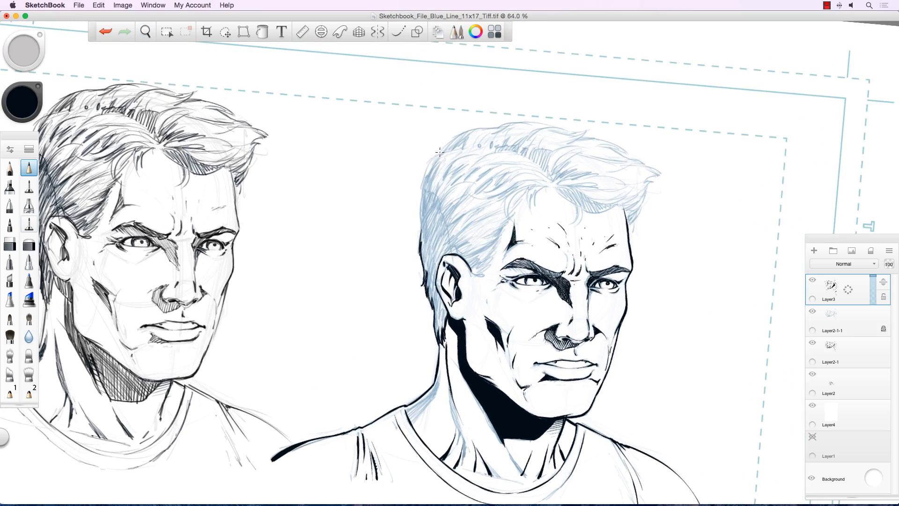
mouse_move(440, 152)
left_mouse_down()
mouse_move(424, 176)
mouse_move(421, 229)
left_mouse_up()
left_click_drag(508, 217, 487, 264)
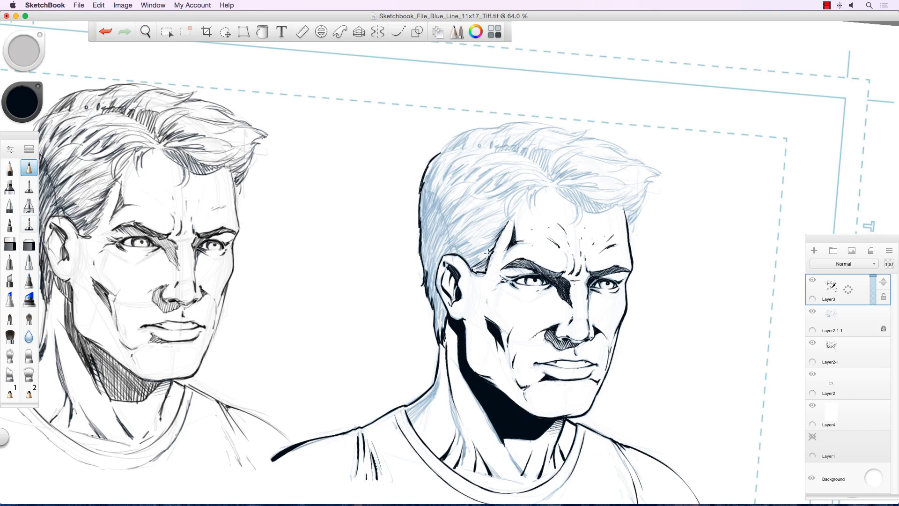
- Ink tapered dark hair strokes sweeping back above the ear
mouse_move(475, 253)
left_mouse_down()
mouse_move(486, 237)
mouse_move(458, 256)
mouse_move(474, 239)
mouse_move(446, 252)
mouse_move(479, 229)
mouse_move(457, 237)
mouse_move(481, 218)
left_mouse_up()
mouse_move(445, 252)
left_mouse_down()
mouse_move(455, 227)
mouse_move(439, 246)
mouse_move(461, 213)
mouse_move(443, 229)
mouse_move(455, 205)
mouse_move(436, 224)
mouse_move(443, 195)
left_mouse_up()
mouse_move(430, 233)
left_mouse_down()
mouse_move(434, 212)
mouse_move(444, 217)
left_mouse_up()
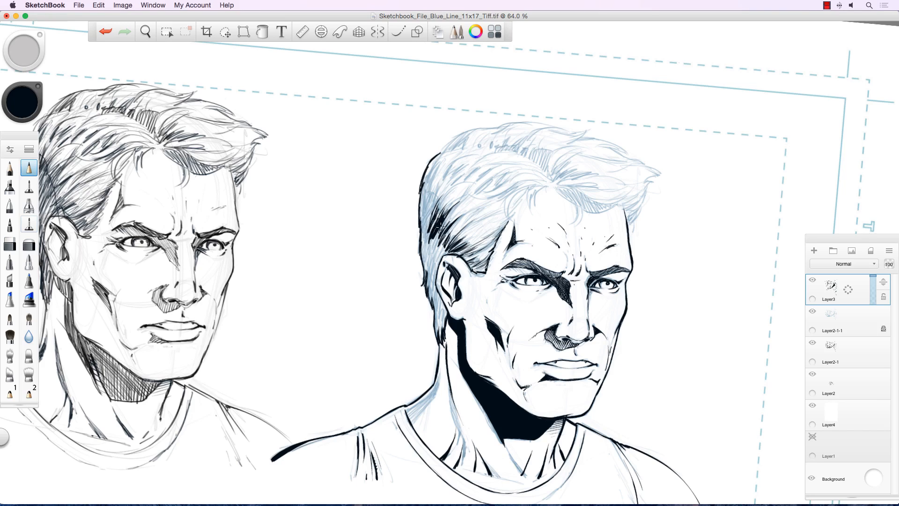
- Fill the hair along the back of the head with heavy black strokes
mouse_move(431, 255)
left_mouse_down()
mouse_move(440, 228)
mouse_move(452, 245)
mouse_move(442, 256)
mouse_move(426, 230)
mouse_move(437, 196)
mouse_move(429, 208)
mouse_move(428, 176)
left_mouse_up()
left_click_drag(420, 224, 424, 193)
mouse_move(421, 241)
left_mouse_down()
mouse_move(424, 213)
mouse_move(425, 223)
left_mouse_up()
left_click_drag(422, 260, 427, 247)
left_click_drag(422, 271, 428, 259)
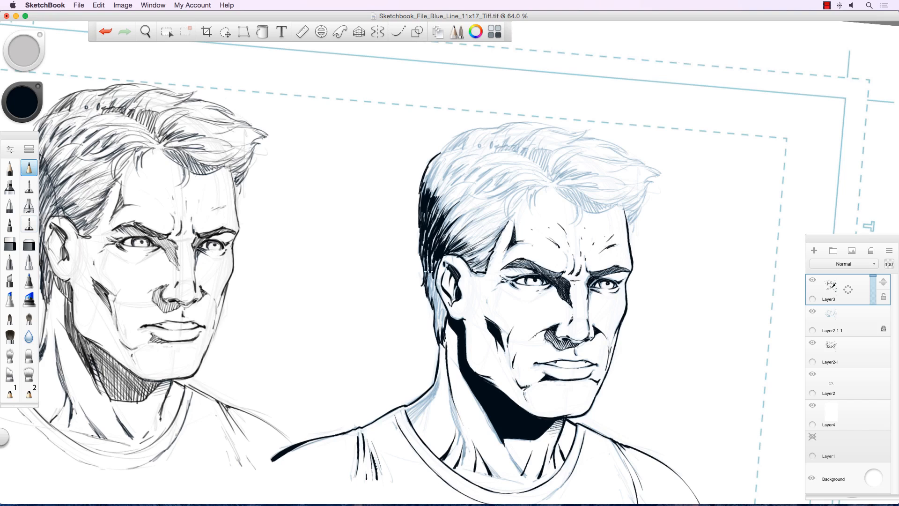
- Blacken the hair behind the ear down to the nape and add fine strokes above the ear toward the temple
mouse_move(427, 290)
left_mouse_down()
mouse_move(438, 261)
mouse_move(432, 298)
mouse_move(440, 284)
mouse_move(444, 297)
left_mouse_up()
mouse_move(436, 332)
left_mouse_down()
mouse_move(440, 305)
mouse_move(443, 324)
mouse_move(449, 309)
mouse_move(428, 290)
mouse_move(433, 266)
left_mouse_up()
mouse_move(431, 273)
left_mouse_down()
mouse_move(453, 187)
mouse_move(472, 182)
mouse_move(456, 227)
left_mouse_up()
mouse_move(440, 241)
left_mouse_down()
mouse_move(459, 224)
mouse_move(438, 215)
mouse_move(428, 178)
left_mouse_up()
left_click_drag(422, 193, 429, 169)
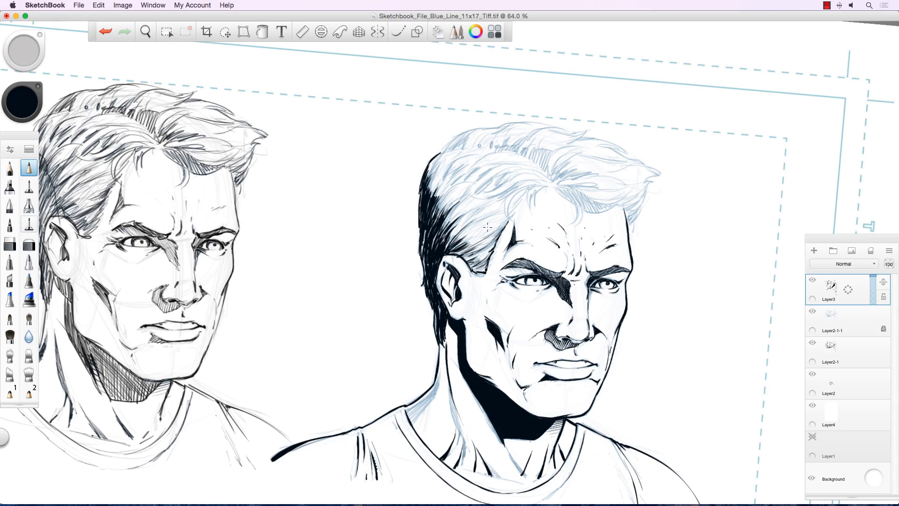
mouse_move(454, 252)
left_mouse_down()
mouse_move(503, 201)
mouse_move(487, 214)
left_mouse_up()
mouse_move(479, 218)
left_mouse_down()
mouse_move(462, 215)
mouse_move(509, 193)
left_mouse_up()
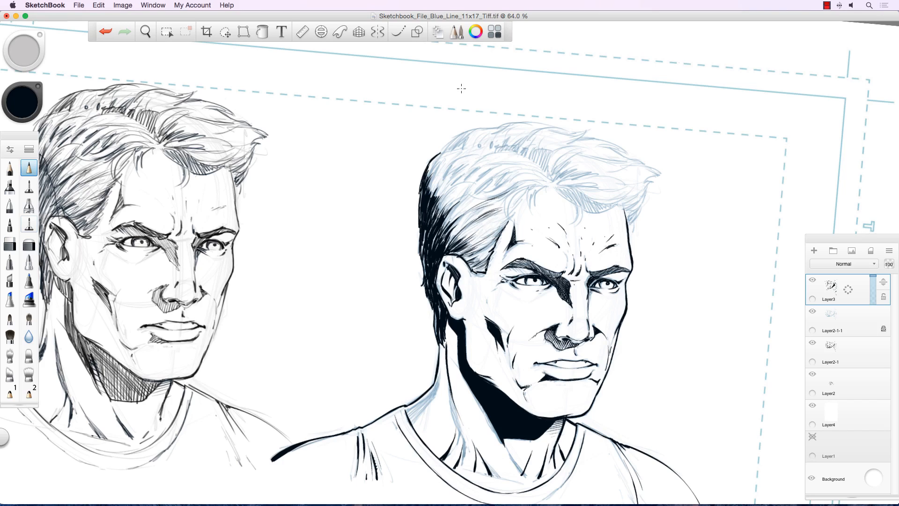
- Ink the curved lock on the near side of the hair with dark strokes beneath it
scroll(471, 180, "up", 3)
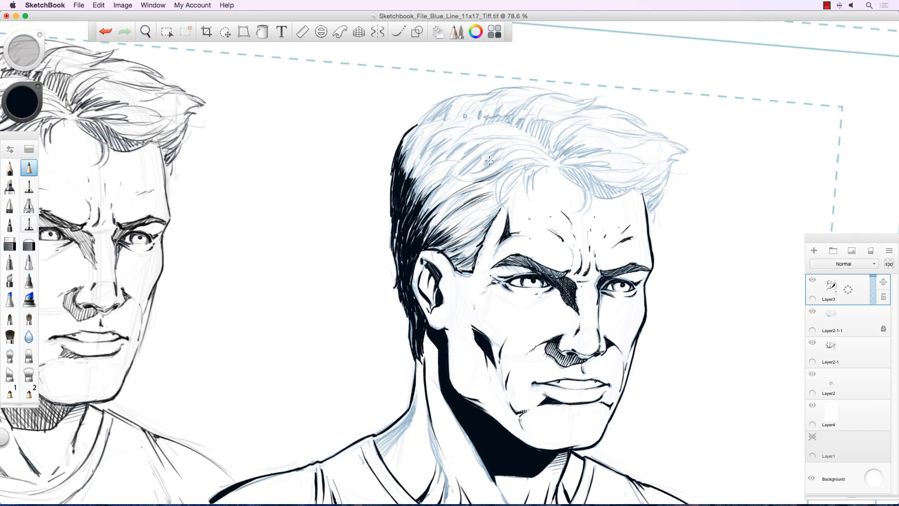
mouse_move(499, 173)
left_mouse_down()
mouse_move(456, 173)
mouse_move(522, 160)
mouse_move(502, 171)
mouse_move(489, 161)
mouse_move(498, 158)
mouse_move(462, 178)
left_mouse_up()
mouse_move(501, 156)
left_mouse_down()
mouse_move(470, 170)
mouse_move(488, 153)
mouse_move(462, 176)
mouse_move(495, 147)
mouse_move(469, 159)
mouse_move(485, 139)
left_mouse_up()
left_click_drag(474, 146, 459, 162)
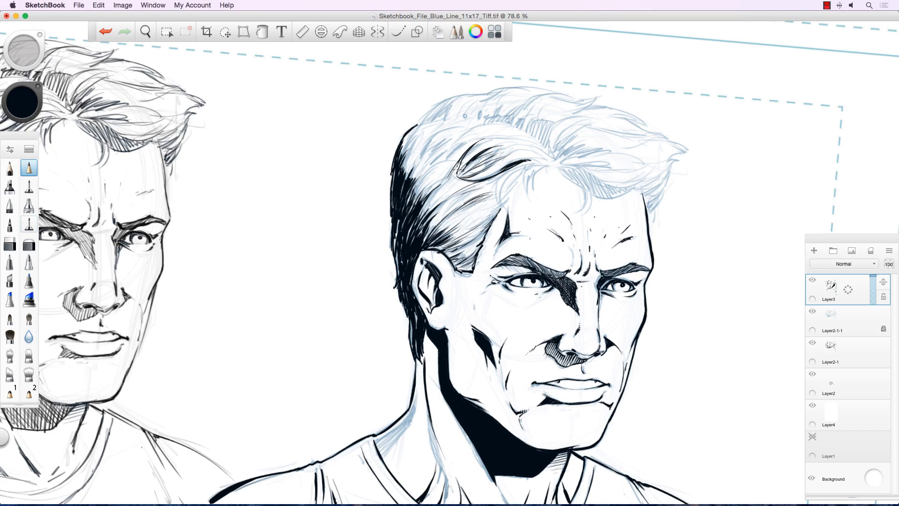
- Ink the strands sweeping across the upper side of the hair and the curled lock above the near temple
left_click_drag(423, 178, 460, 144)
mouse_move(412, 174)
left_mouse_down()
mouse_move(429, 140)
mouse_move(428, 152)
mouse_move(451, 125)
mouse_move(427, 136)
left_mouse_up()
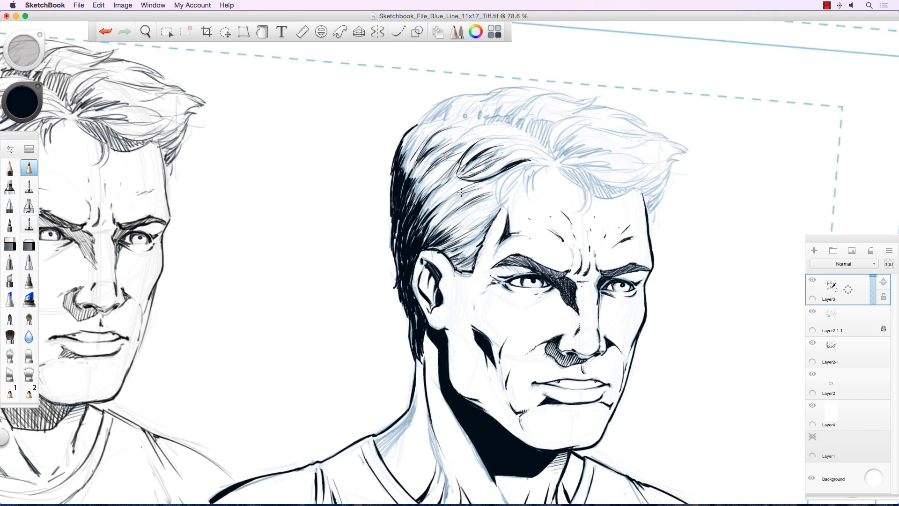
mouse_move(443, 214)
left_mouse_down()
mouse_move(464, 196)
mouse_move(498, 196)
left_mouse_up()
mouse_move(527, 168)
left_mouse_down()
mouse_move(506, 184)
mouse_move(502, 204)
mouse_move(526, 162)
mouse_move(528, 192)
mouse_move(532, 174)
mouse_move(545, 167)
mouse_move(506, 196)
left_mouse_up()
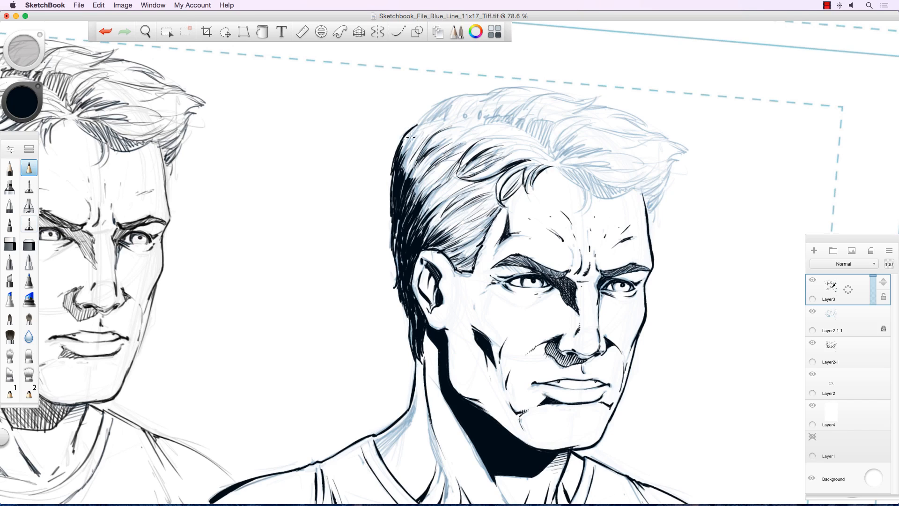
- Ink the crown's outline with black hair strokes and fill the dark clumps along the top toward the parting
mouse_move(407, 139)
left_mouse_down()
mouse_move(443, 119)
mouse_move(430, 112)
mouse_move(455, 96)
mouse_move(445, 109)
mouse_move(453, 101)
mouse_move(453, 109)
left_mouse_up()
left_click_drag(446, 120, 463, 101)
left_click_drag(441, 124, 459, 110)
mouse_move(447, 124)
left_mouse_down()
mouse_move(466, 94)
mouse_move(532, 87)
left_mouse_up()
mouse_move(491, 120)
left_mouse_down()
mouse_move(520, 109)
mouse_move(500, 105)
mouse_move(484, 114)
mouse_move(531, 106)
mouse_move(523, 119)
mouse_move(570, 113)
mouse_move(553, 126)
mouse_move(546, 147)
mouse_move(530, 126)
mouse_move(576, 116)
mouse_move(531, 132)
mouse_move(546, 143)
left_mouse_up()
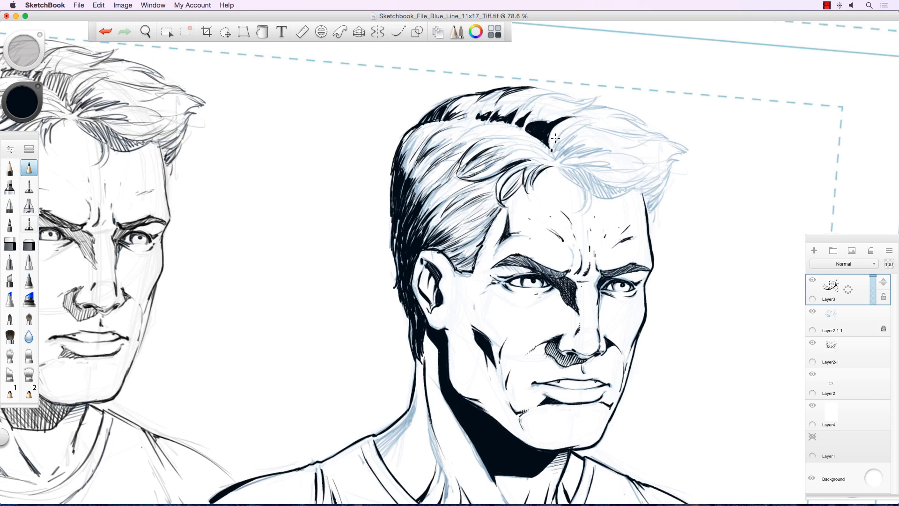
- Ink dark strokes fanning from the parting into the front hair and fine strokes along the curved near-side lock
mouse_move(552, 151)
left_mouse_down()
mouse_move(556, 139)
mouse_move(586, 131)
mouse_move(578, 145)
mouse_move(608, 152)
left_mouse_up()
key("space")
left_click_drag(454, 167, 415, 161)
key("space")
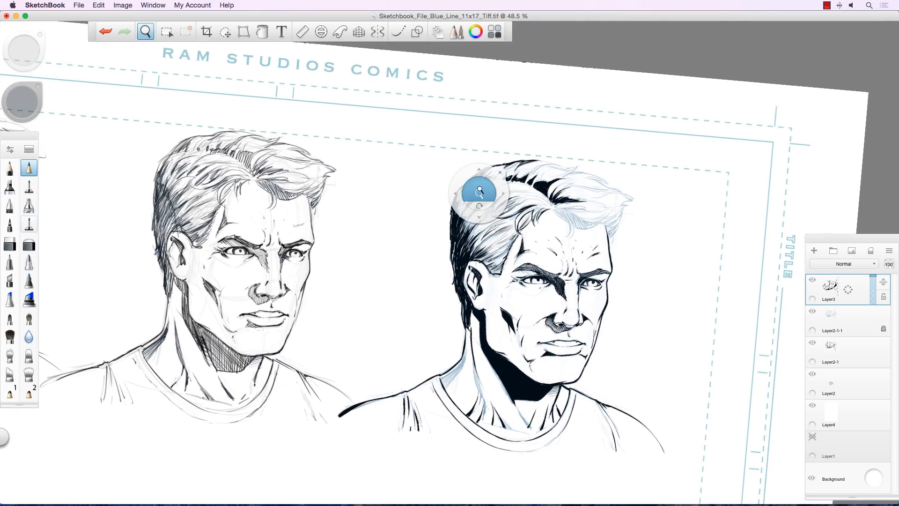
left_click_drag(481, 191, 443, 220)
key("space")
key("space")
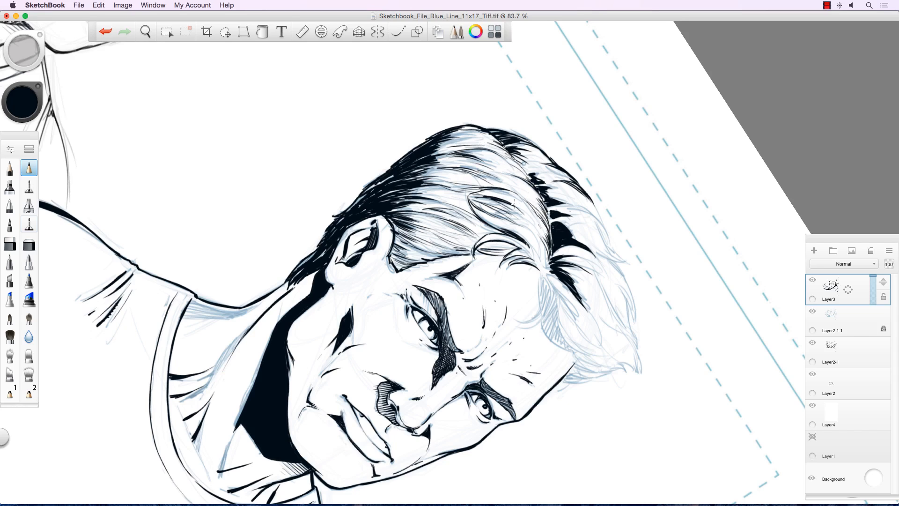
left_click_drag(529, 217, 544, 256)
left_click_drag(497, 186, 526, 202)
- Sample white from the page and break up the solid black at the back of the hair with thin white strands
key("space")
left_click_drag(458, 230, 341, 194)
key("space")
key("space")
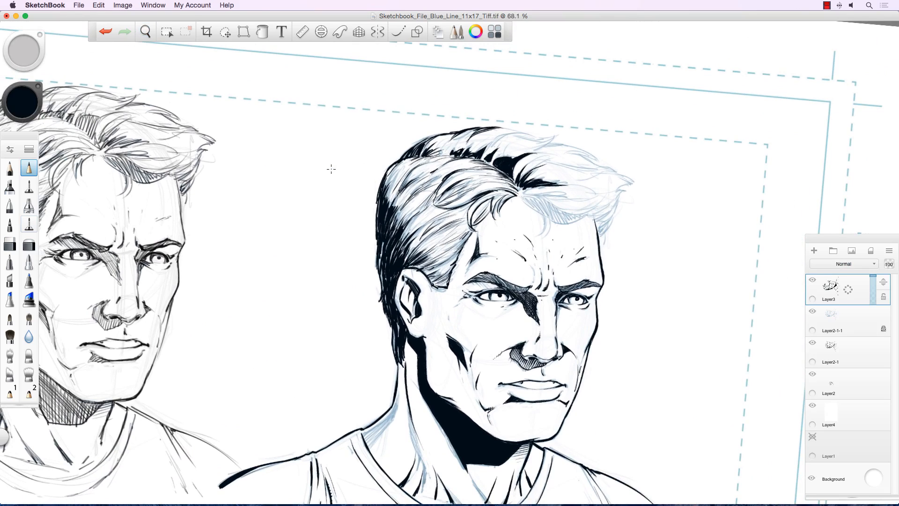
key("space")
left_click_drag(391, 150, 384, 130)
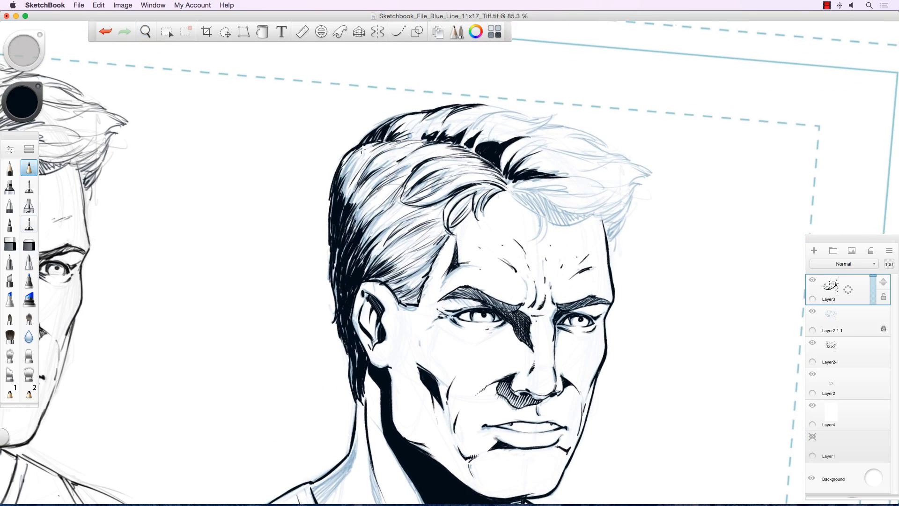
left_click(285, 282, "alt")
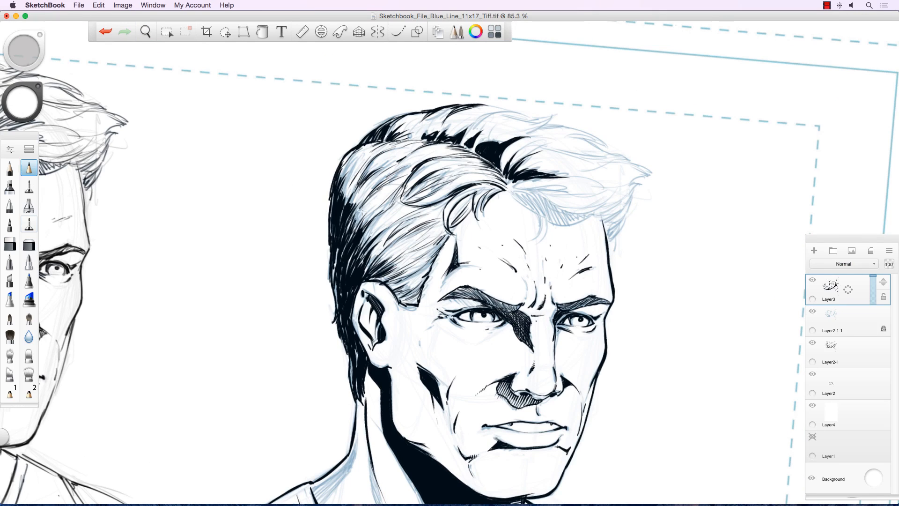
left_click_drag(362, 211, 344, 249)
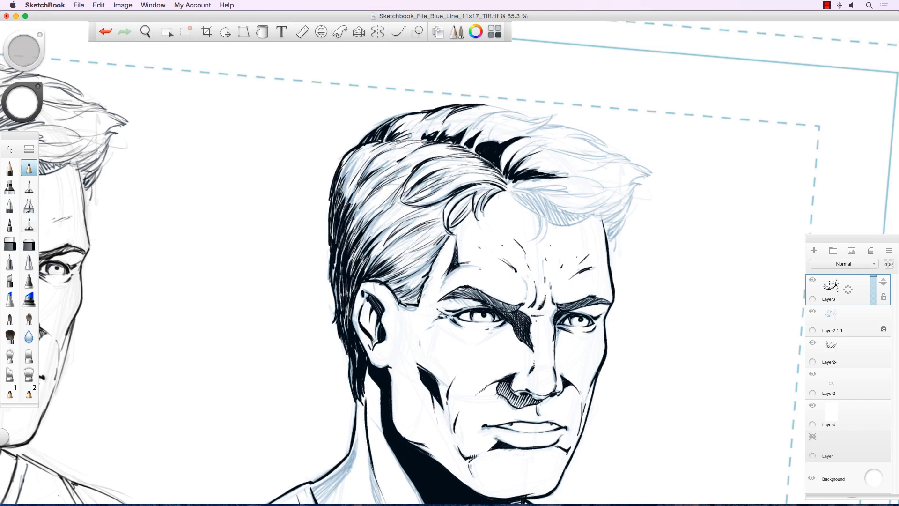
- Sample black and ink the fringe's underside, the lock curling onto the forehead and the hair at the far temple
left_click(488, 146, "alt")
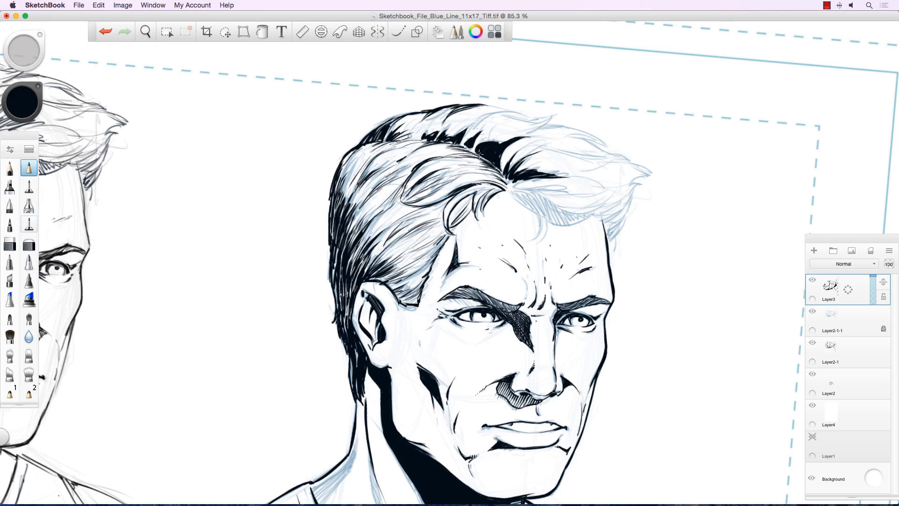
mouse_move(513, 190)
left_mouse_down()
mouse_move(532, 195)
mouse_move(541, 235)
left_mouse_up()
left_click_drag(541, 201, 546, 223)
left_click_drag(528, 191, 555, 206)
mouse_move(541, 196)
left_mouse_down()
mouse_move(563, 207)
mouse_move(550, 184)
mouse_move(589, 194)
mouse_move(562, 209)
mouse_move(590, 209)
mouse_move(565, 213)
mouse_move(599, 208)
mouse_move(617, 188)
mouse_move(585, 213)
mouse_move(618, 205)
mouse_move(606, 220)
mouse_move(618, 191)
mouse_move(610, 246)
left_mouse_up()
mouse_move(626, 211)
left_mouse_down()
mouse_move(615, 238)
mouse_move(628, 189)
left_mouse_up()
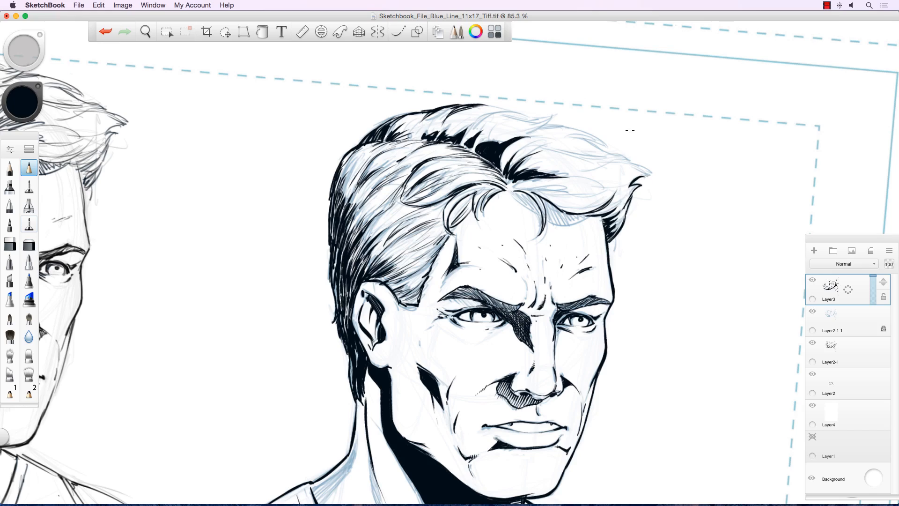
- Ink the outer contour of the front hair from its pointed tip back to the crown tuft
key("space")
mouse_move(552, 230)
left_mouse_down()
mouse_move(542, 222)
mouse_move(560, 273)
mouse_move(523, 330)
left_mouse_up()
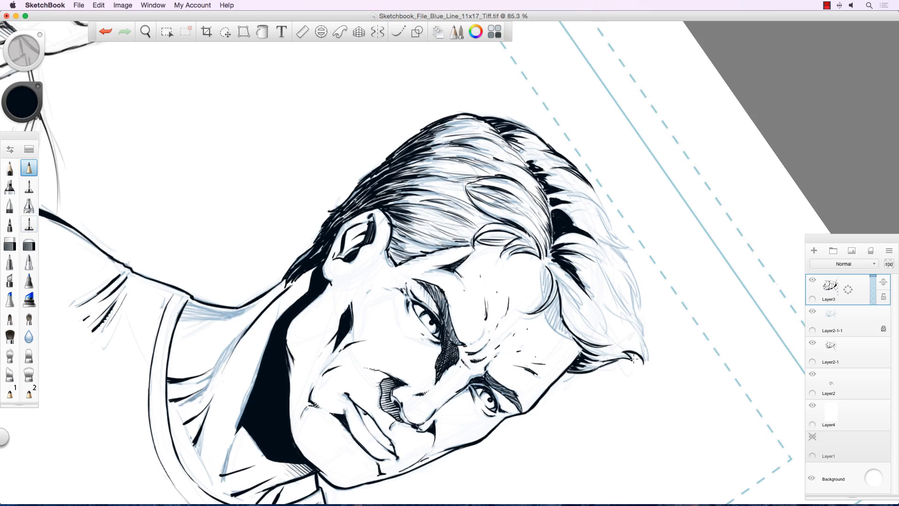
mouse_move(630, 352)
left_mouse_down()
mouse_move(644, 366)
mouse_move(636, 327)
mouse_move(620, 311)
mouse_move(637, 316)
mouse_move(631, 297)
mouse_move(642, 312)
left_mouse_up()
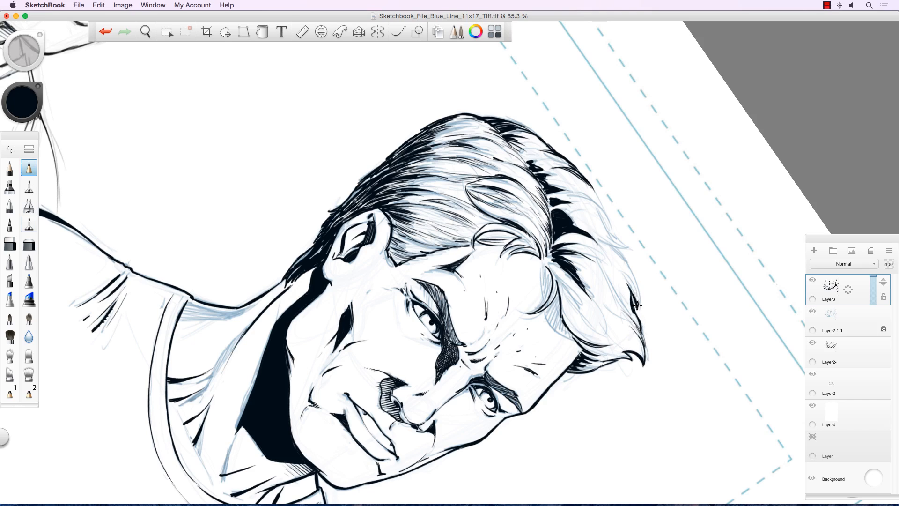
mouse_move(636, 277)
left_mouse_down()
mouse_move(638, 302)
mouse_move(619, 259)
mouse_move(626, 262)
mouse_move(597, 235)
mouse_move(628, 250)
mouse_move(587, 201)
left_mouse_up()
left_click_drag(611, 222, 599, 201)
left_click_drag(606, 214, 590, 187)
- Fill the two shadow shapes beneath the fringe with solid black using the flood fill
key("space")
left_click_drag(502, 293, 480, 259)
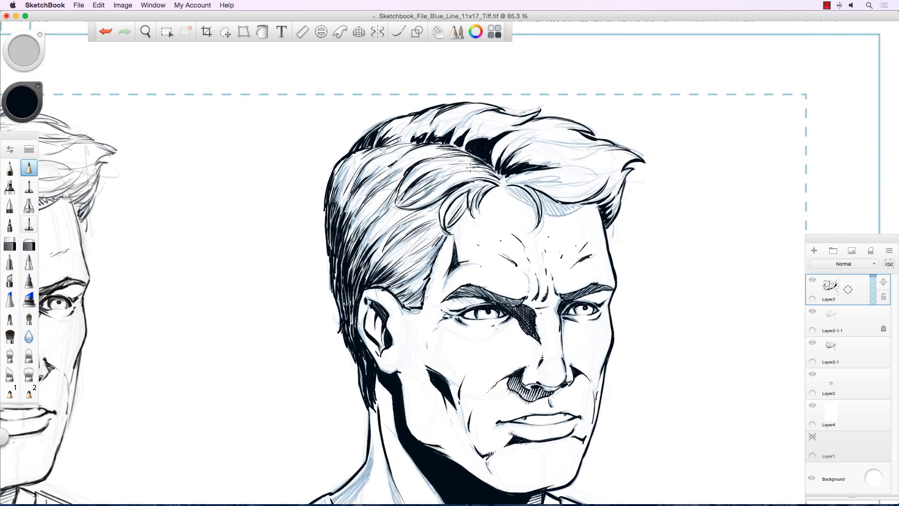
mouse_move(506, 186)
left_mouse_down()
mouse_move(554, 214)
mouse_move(582, 208)
mouse_move(546, 133)
mouse_move(566, 200)
mouse_move(542, 211)
mouse_move(577, 203)
left_mouse_up()
key("super+z")
left_click(263, 32)
left_click(524, 195)
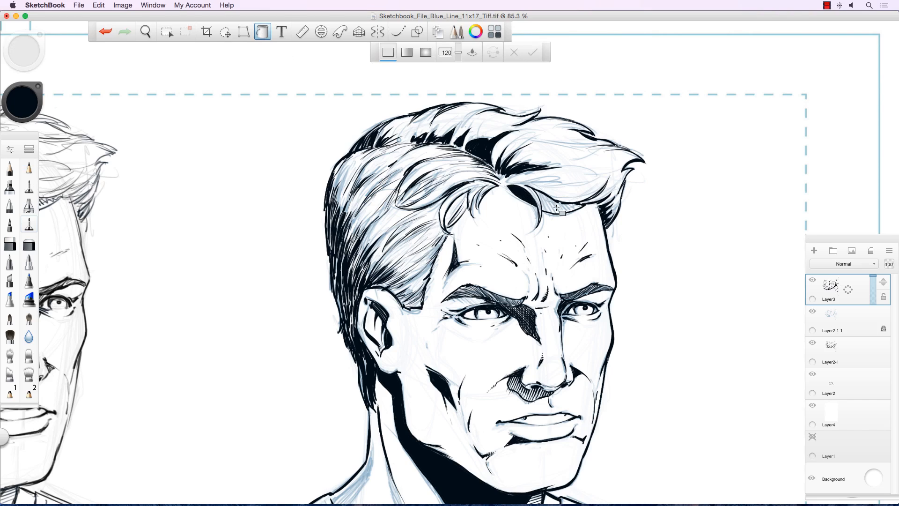
left_click(557, 206)
- Return to the inking brush and draw fine strands sweeping from the parting across the front hair
left_click(29, 168)
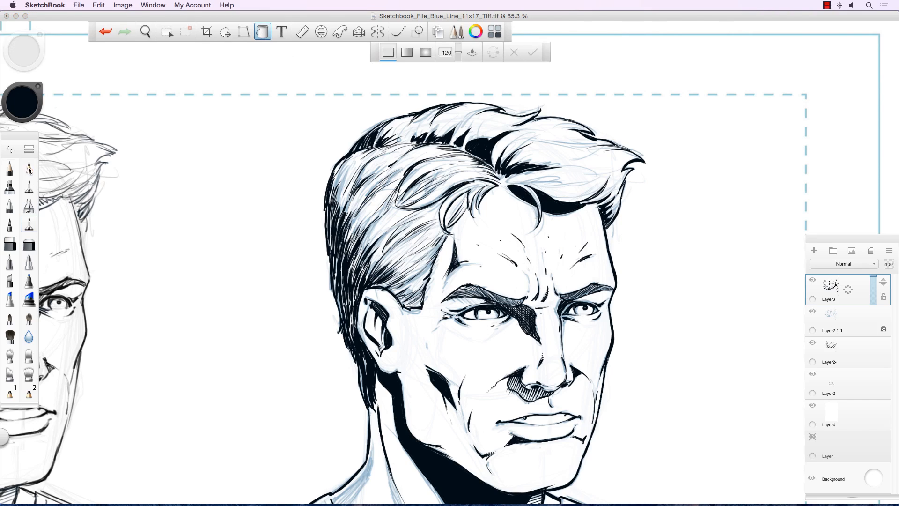
mouse_move(544, 174)
left_mouse_down()
mouse_move(524, 180)
mouse_move(553, 181)
mouse_move(559, 174)
mouse_move(551, 183)
mouse_move(592, 182)
mouse_move(528, 182)
mouse_move(553, 174)
mouse_move(557, 183)
mouse_move(579, 181)
left_mouse_up()
mouse_move(541, 180)
left_mouse_down()
mouse_move(582, 185)
mouse_move(564, 162)
mouse_move(563, 170)
mouse_move(610, 164)
left_mouse_up()
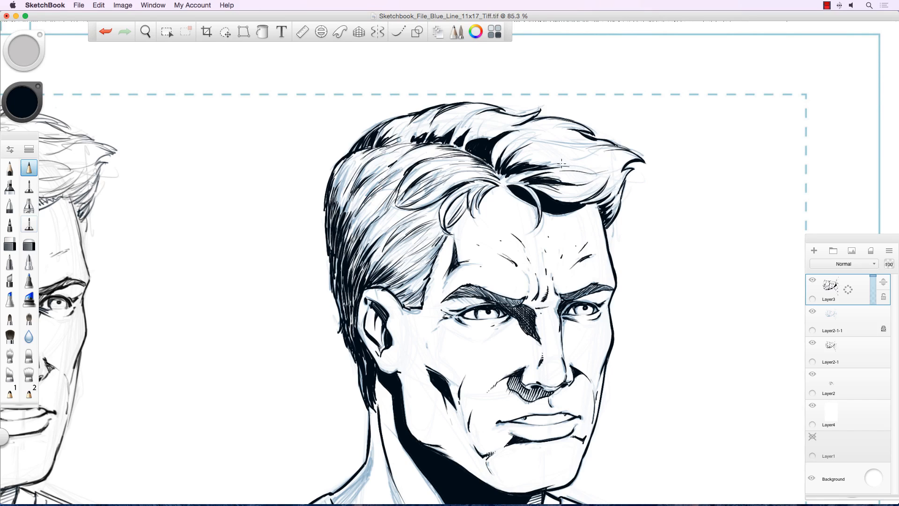
left_click_drag(555, 155, 511, 164)
left_click_drag(551, 145, 528, 151)
mouse_move(575, 144)
left_mouse_down()
mouse_move(604, 150)
mouse_move(573, 169)
mouse_move(621, 166)
left_mouse_up()
left_click_drag(543, 128, 507, 148)
- Ink fine strands through the crown tufts above the dark clumps, working toward the back of the head
left_click_drag(507, 118, 491, 127)
left_click_drag(503, 118, 467, 142)
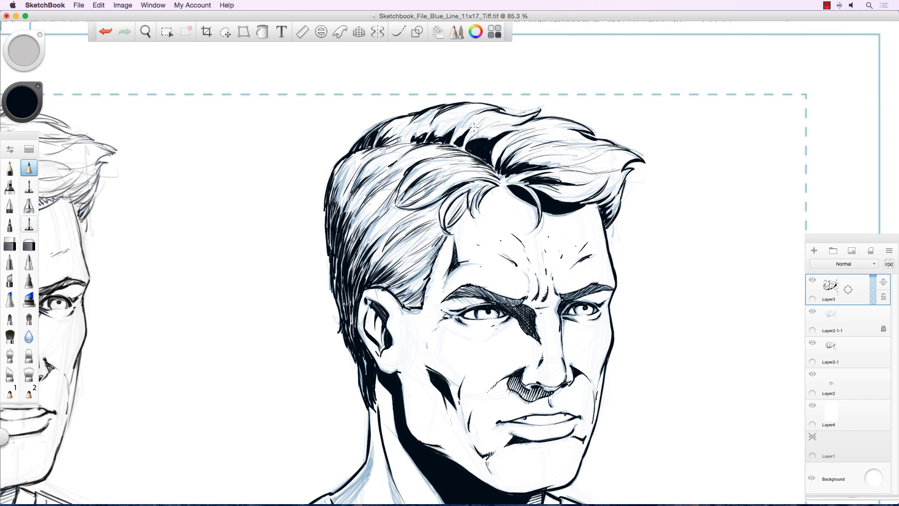
left_click_drag(495, 111, 477, 125)
left_click_drag(483, 121, 443, 135)
left_click_drag(441, 121, 408, 137)
left_click_drag(416, 123, 404, 141)
left_click_drag(406, 126, 402, 142)
- Add fine strands along the lower part of the front hair, following its curve toward the pointed tip
left_click_drag(560, 178, 603, 179)
mouse_move(571, 185)
left_mouse_down()
mouse_move(603, 180)
mouse_move(576, 192)
left_mouse_up()
mouse_move(571, 191)
left_mouse_down()
mouse_move(607, 179)
mouse_move(616, 164)
left_mouse_up()
left_click_drag(604, 176, 619, 168)
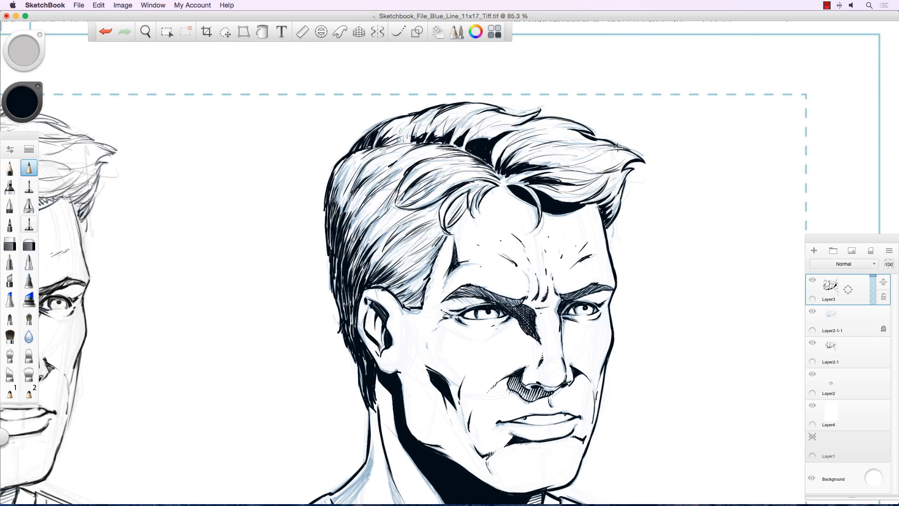
- Toggle the blue-line sketch layer's visibility to check the finished inks on their own, leaving it shown
key("space")
mouse_move(447, 291)
left_mouse_down()
mouse_move(432, 285)
mouse_move(392, 305)
mouse_move(423, 272)
left_mouse_up()
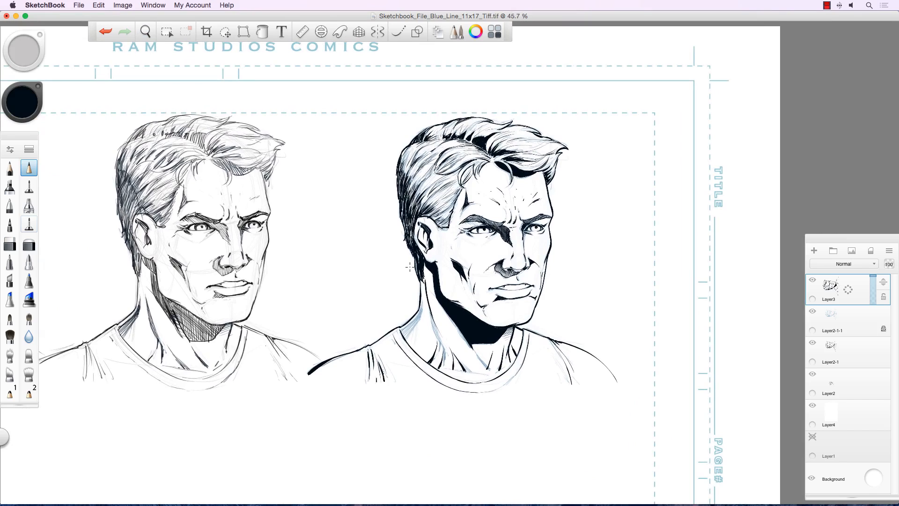
left_click(812, 312)
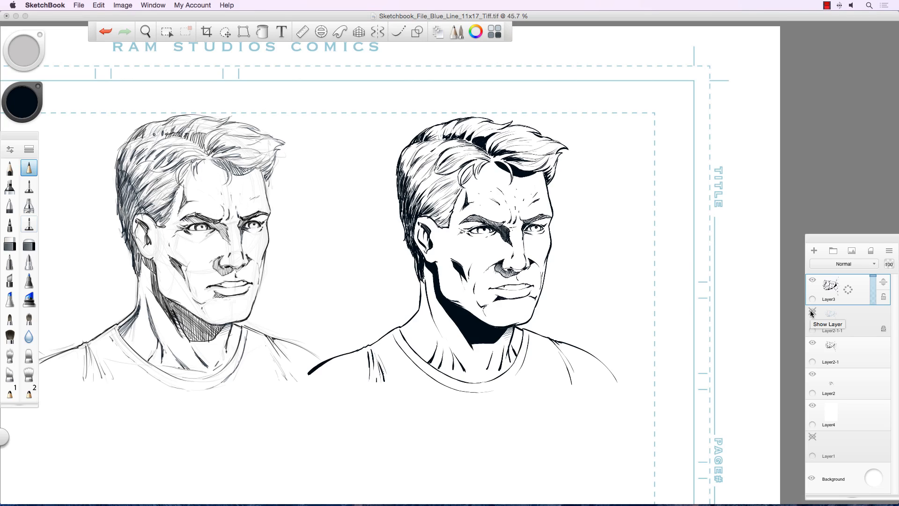
left_click(813, 312)
left_click(812, 313)
left_click(813, 313)
- Fill in both eyebrows of the inked head with solid black
scroll(473, 273, "up", 1)
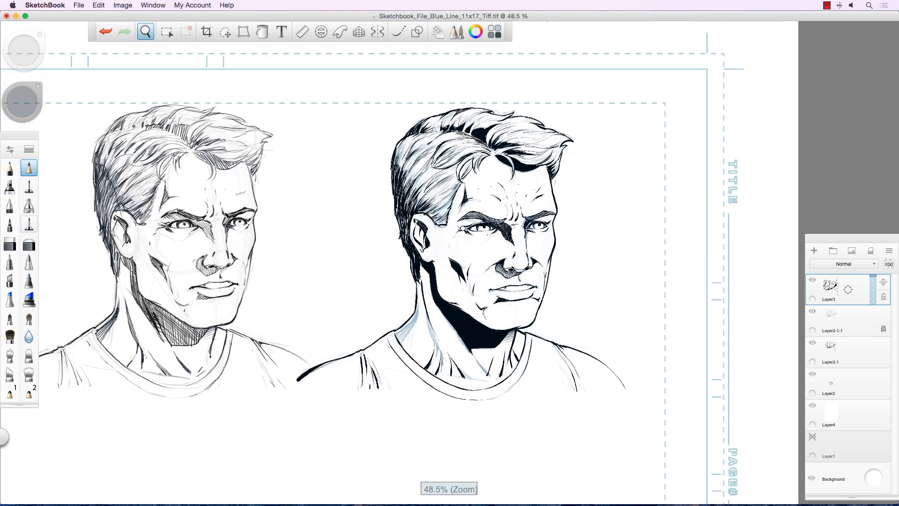
scroll(489, 261, "up", 3)
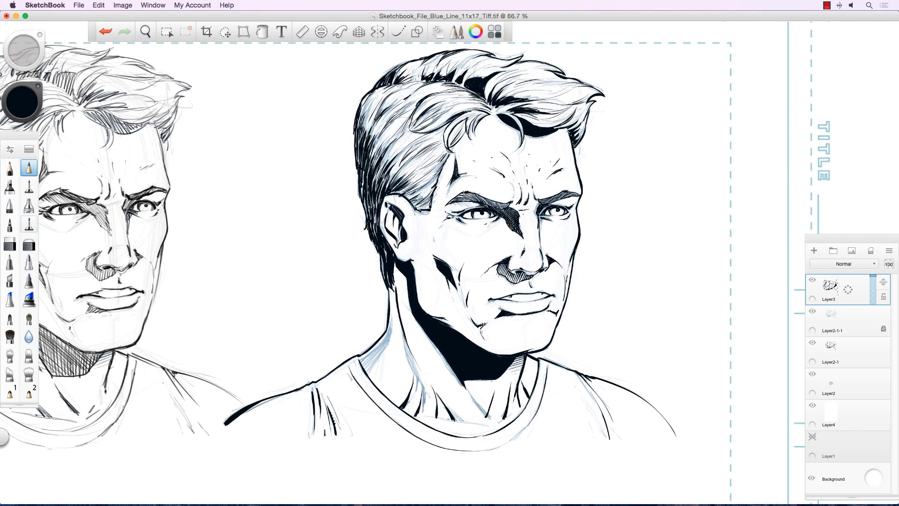
mouse_move(464, 196)
left_mouse_down()
mouse_move(502, 206)
mouse_move(455, 196)
mouse_move(467, 194)
left_mouse_up()
mouse_move(541, 201)
left_mouse_down()
mouse_move(577, 195)
mouse_move(544, 195)
left_mouse_up()
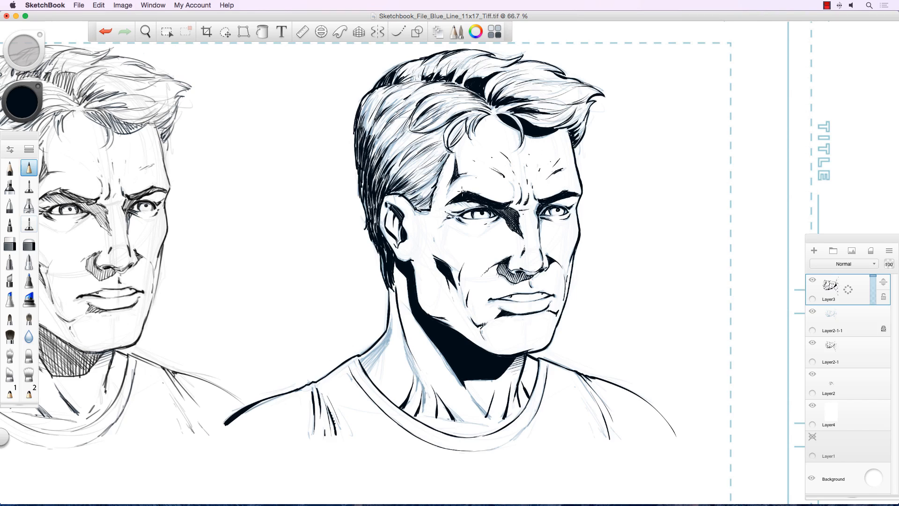
- Sample white from the page for touch-ups on the face, and return the brush colour to black
key("space")
mouse_move(454, 199)
left_mouse_down()
mouse_move(445, 180)
mouse_move(451, 161)
left_mouse_up()
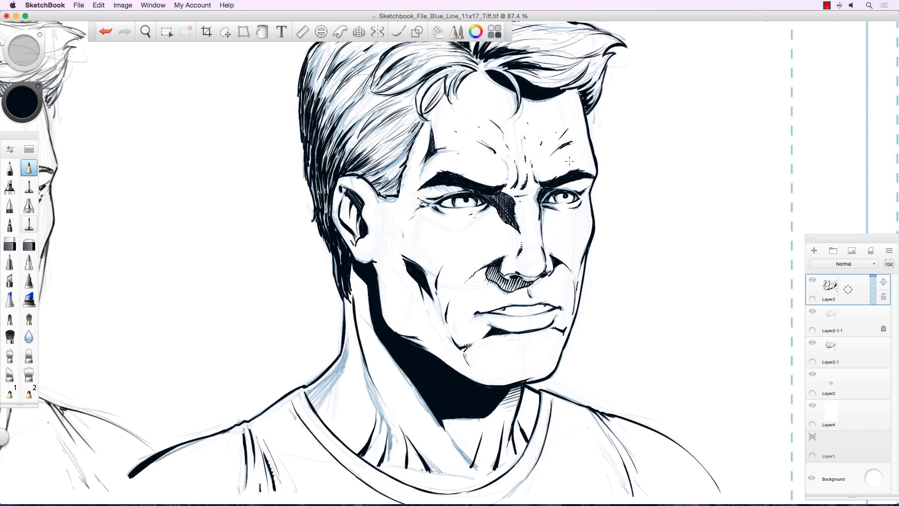
left_click(276, 262, "alt")
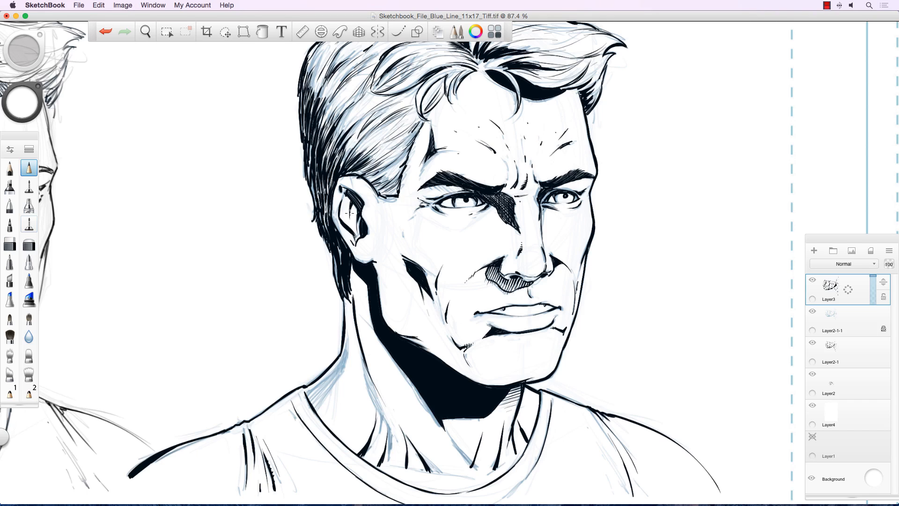
key("space")
left_click_drag(437, 186, 407, 246)
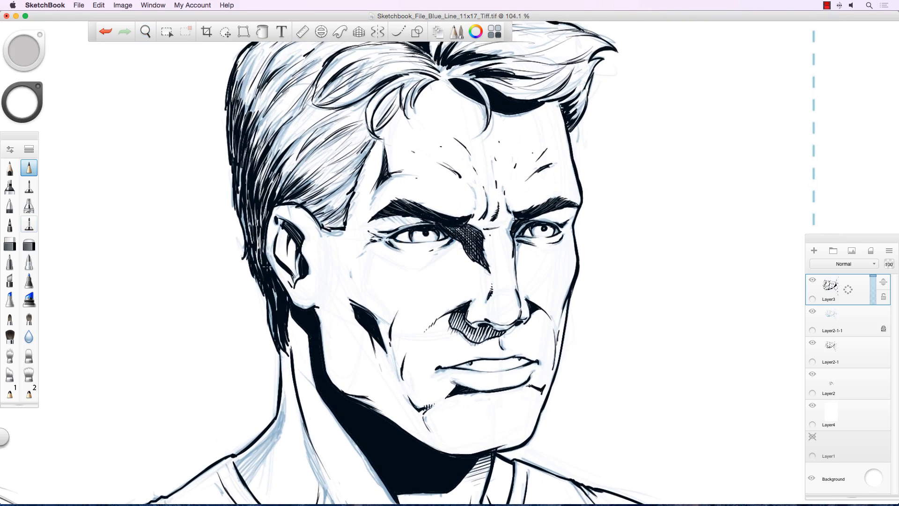
left_click(307, 309, "alt")
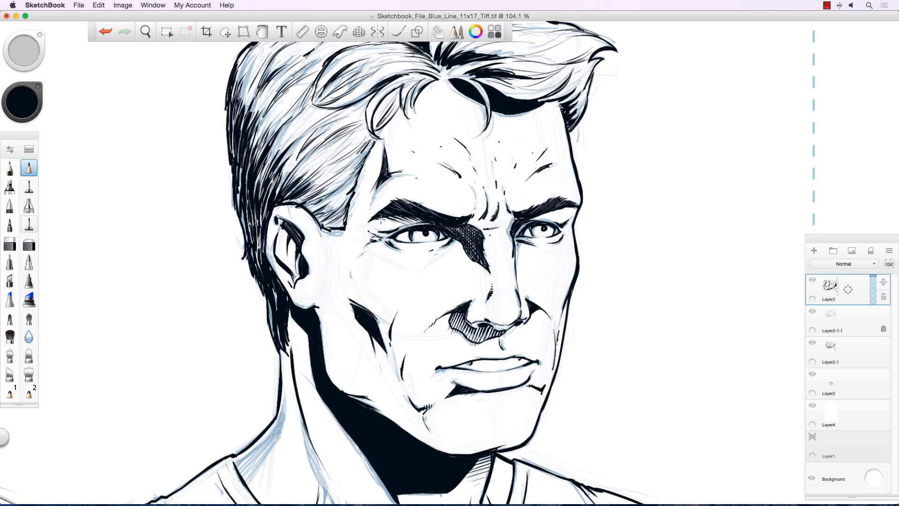
- Hatch fine lines beneath both eyes and eyebrows and above the upper lip
mouse_move(384, 218)
left_mouse_down()
mouse_move(398, 226)
mouse_move(385, 222)
left_mouse_up()
left_click_drag(452, 241, 462, 243)
left_click_drag(518, 242, 534, 252)
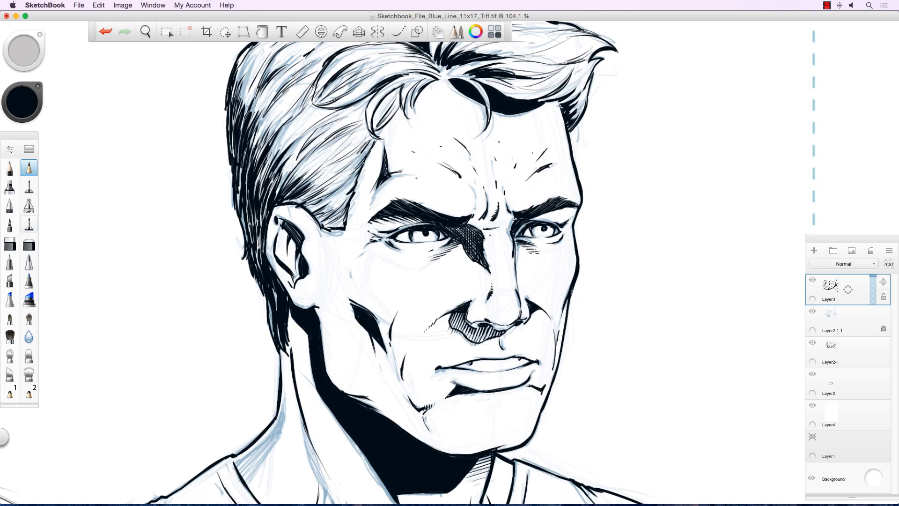
left_click(547, 259)
left_click_drag(574, 207, 568, 215)
mouse_move(515, 348)
left_mouse_down()
mouse_move(476, 349)
mouse_move(515, 347)
left_mouse_up()
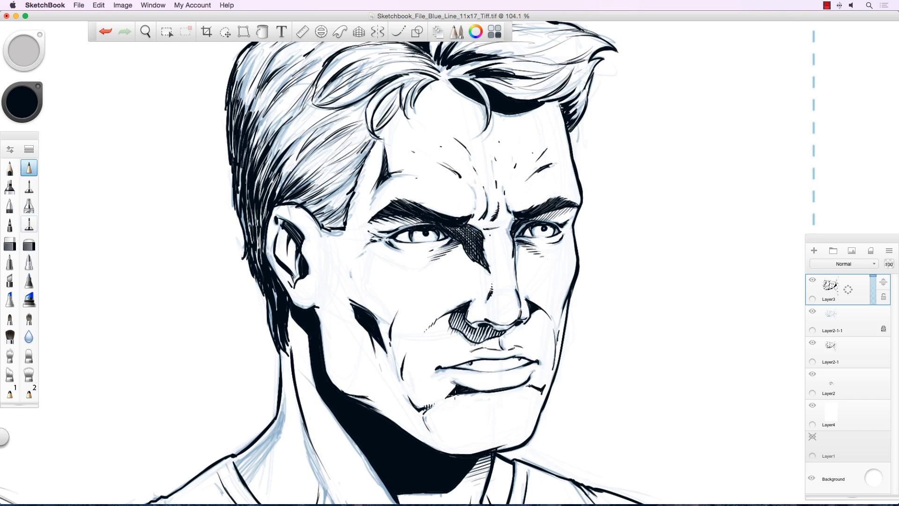
- Feather the lower-lip and cheekbone shadows with hatching and add fine frown lines above the nose
left_click_drag(459, 394, 436, 409)
left_click_drag(350, 281, 368, 306)
mouse_move(495, 209)
left_mouse_down()
mouse_move(511, 200)
mouse_move(490, 213)
mouse_move(515, 187)
mouse_move(495, 200)
mouse_move(517, 152)
left_mouse_up()
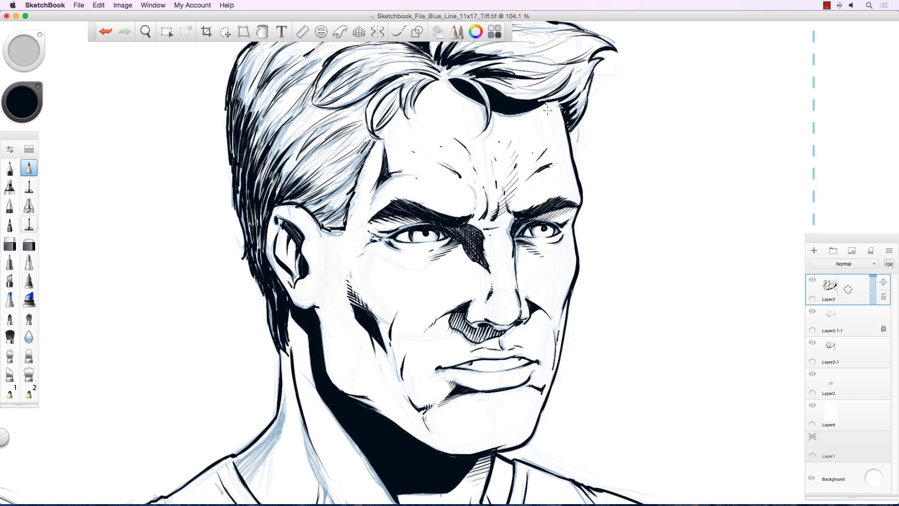
- Hatch the far temple below the hairline and ink a fine contour with hatching down the far cheek
left_click_drag(546, 98, 559, 130)
mouse_move(553, 110)
left_mouse_down()
mouse_move(562, 154)
mouse_move(541, 186)
mouse_move(539, 173)
mouse_move(544, 199)
left_mouse_up()
key("super+z")
mouse_move(548, 238)
left_mouse_down()
mouse_move(558, 269)
mouse_move(556, 289)
left_mouse_up()
left_click_drag(539, 324, 543, 349)
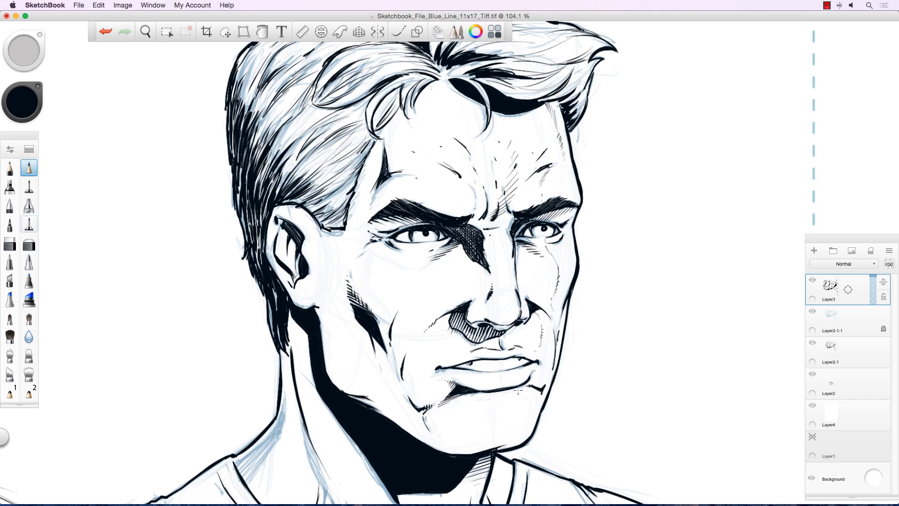
- Ink the chin's broken contour line and add fine lines around the near eye, mouth corner and nose
mouse_move(519, 389)
left_mouse_down()
mouse_move(511, 434)
mouse_move(509, 422)
mouse_move(518, 425)
mouse_move(506, 436)
mouse_move(470, 450)
left_mouse_up()
left_click_drag(521, 403, 523, 409)
mouse_move(369, 240)
left_mouse_down()
mouse_move(353, 252)
mouse_move(359, 222)
mouse_move(360, 242)
left_mouse_up()
left_click_drag(392, 362, 399, 382)
left_click_drag(438, 369, 431, 374)
left_click_drag(496, 282, 488, 304)
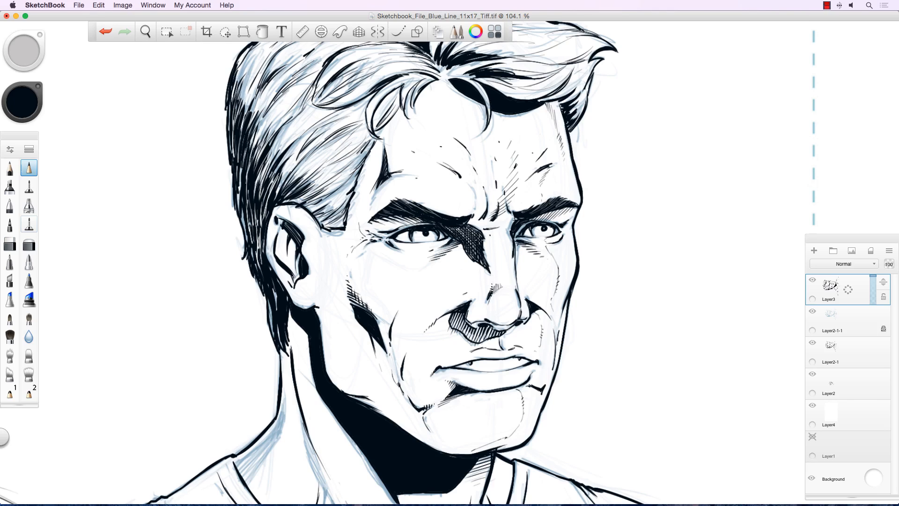
- Add fine detail strokes beside the nose bridge, at the far eye, on the near cheek and inside the ear
mouse_move(482, 248)
left_mouse_down()
mouse_move(497, 269)
mouse_move(488, 238)
left_mouse_up()
left_click_drag(543, 233, 552, 231)
left_click_drag(423, 273, 414, 283)
mouse_move(280, 228)
left_mouse_down()
mouse_move(298, 247)
mouse_move(283, 232)
mouse_move(297, 277)
mouse_move(300, 255)
mouse_move(288, 236)
mouse_move(320, 238)
left_mouse_up()
- Hatch the lower end of the near cheek shadow and the shadow at the near temple
key("space")
mouse_move(345, 273)
left_mouse_down()
mouse_move(268, 304)
mouse_move(276, 295)
left_mouse_up()
left_click_drag(285, 214, 312, 261)
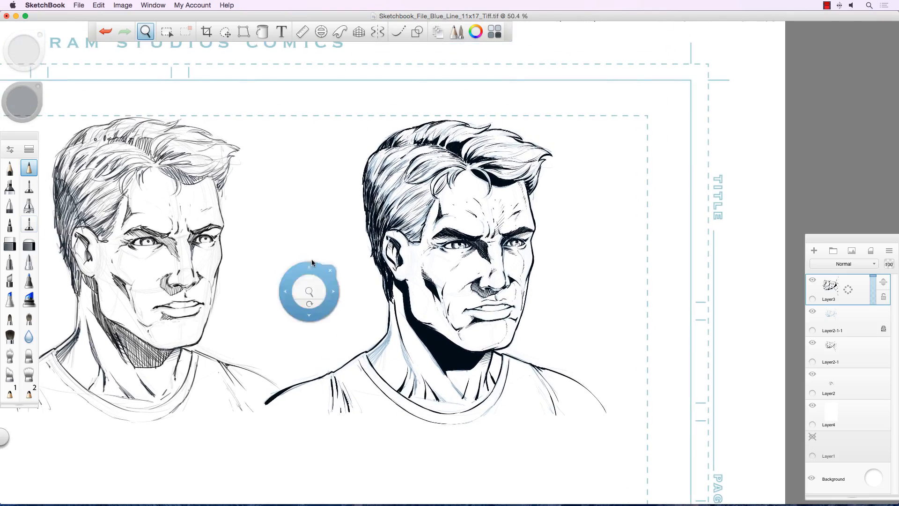
key("space")
left_click_drag(389, 145, 422, 156)
left_click_drag(392, 230, 464, 175)
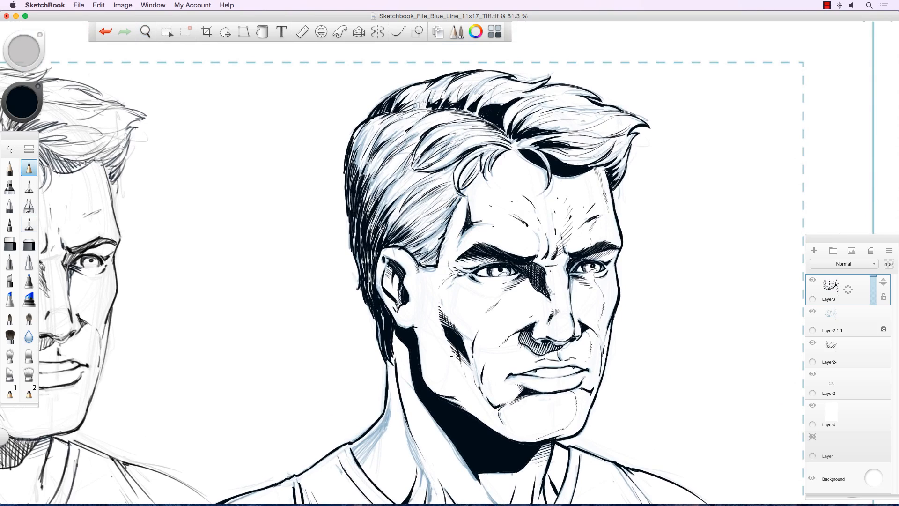
left_click_drag(459, 368, 475, 380)
left_click_drag(470, 225, 485, 222)
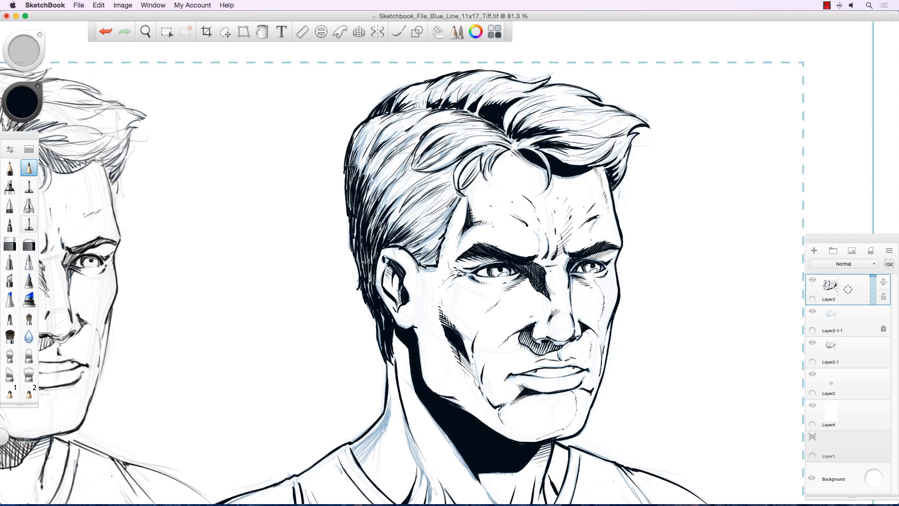
- Crosshatch the hair along the back of the head and down to the area above the ear
mouse_move(355, 175)
left_mouse_down()
mouse_move(383, 219)
mouse_move(367, 171)
mouse_move(380, 198)
left_mouse_up()
mouse_move(373, 176)
left_mouse_down()
mouse_move(399, 212)
mouse_move(407, 252)
mouse_move(421, 265)
mouse_move(435, 261)
left_mouse_up()
left_click_drag(350, 162, 361, 168)
left_click_drag(353, 135, 361, 144)
- Add short hatch strokes to the crown tufts and to the upper part of the front hair
mouse_move(406, 103)
left_mouse_down()
mouse_move(412, 113)
mouse_move(430, 111)
mouse_move(417, 108)
left_mouse_up()
left_click_drag(413, 94, 425, 108)
left_click_drag(479, 88, 491, 80)
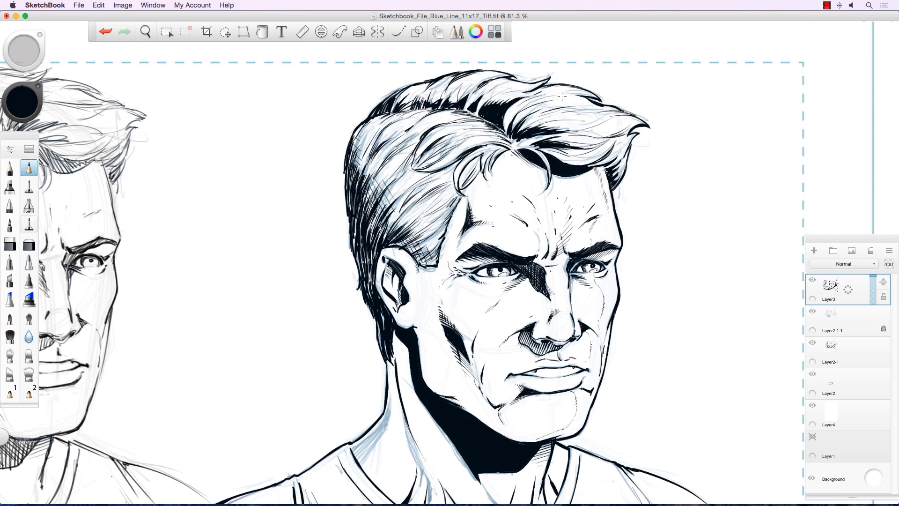
left_click_drag(564, 97, 574, 96)
left_click_drag(563, 99, 575, 96)
key("space")
mouse_move(387, 334)
left_mouse_down()
mouse_move(342, 345)
mouse_move(354, 361)
mouse_move(380, 336)
left_mouse_up()
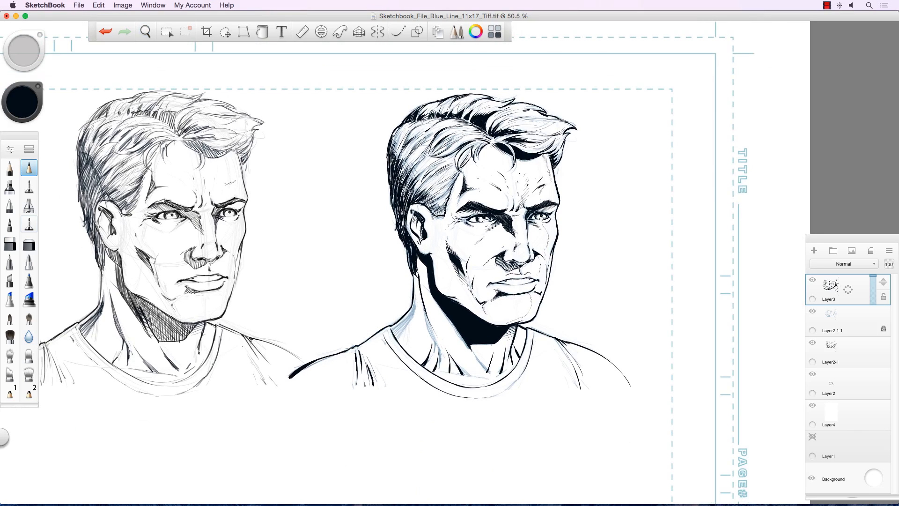
left_click_drag(512, 324, 626, 385)
key("super+z")
left_click(813, 279)
left_click(812, 279)
left_click(9, 243)
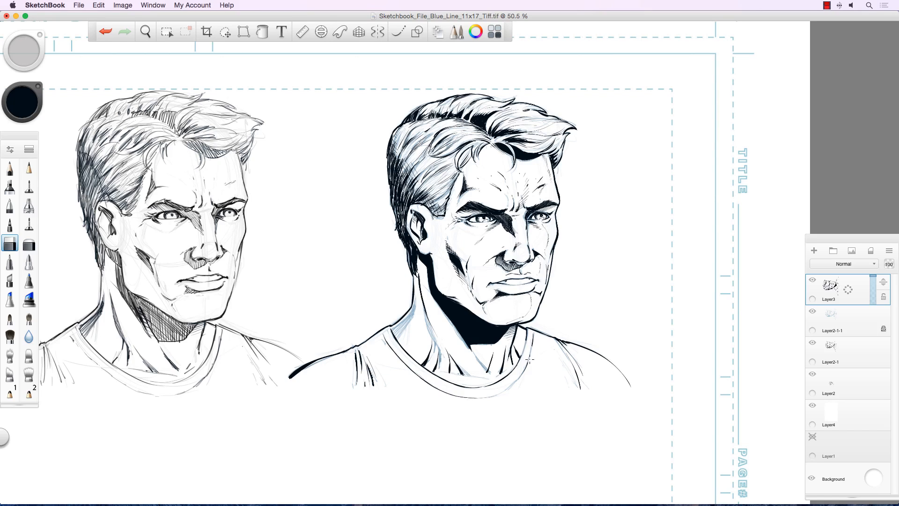
- Lasso the inked far shoulder and shift it slightly down and inward toward the neck, and clear the selection
left_click(225, 31)
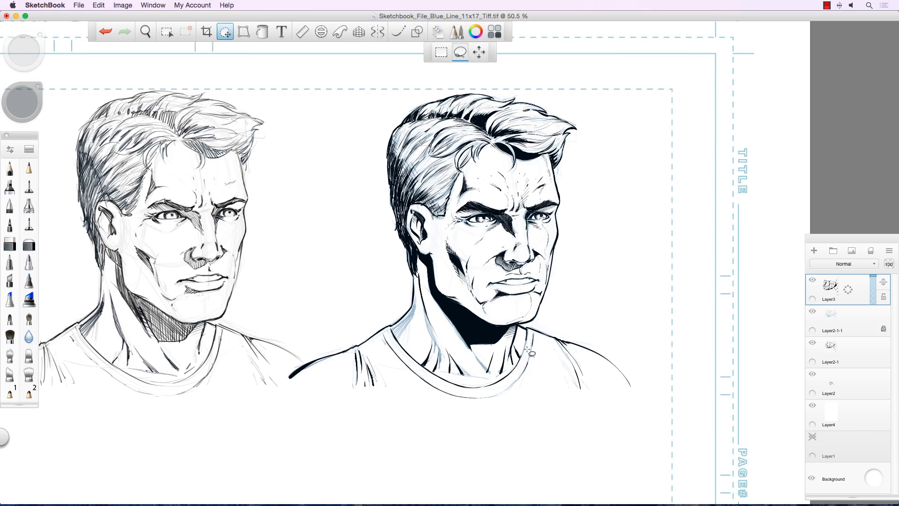
mouse_move(527, 349)
left_mouse_down()
mouse_move(519, 325)
mouse_move(580, 332)
mouse_move(642, 386)
mouse_move(549, 395)
mouse_move(525, 361)
left_mouse_up()
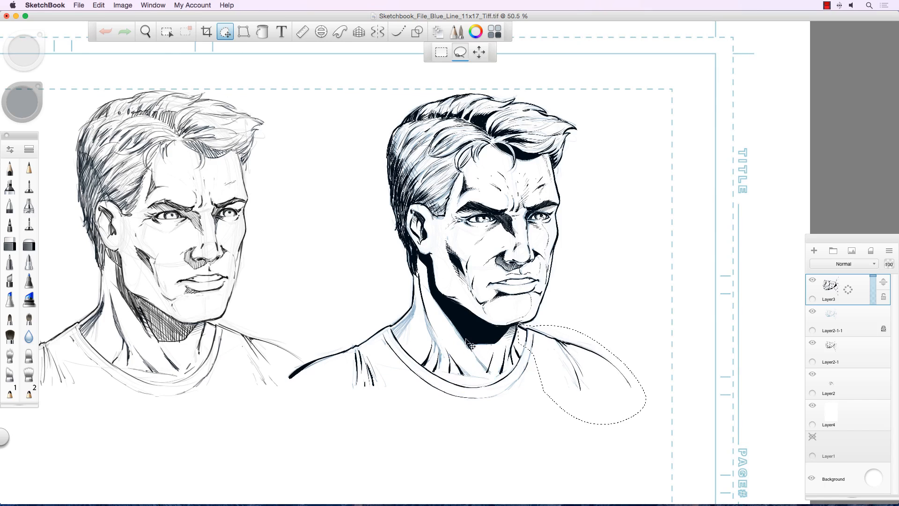
left_click_drag(470, 344, 471, 352)
left_click_drag(395, 325, 398, 310)
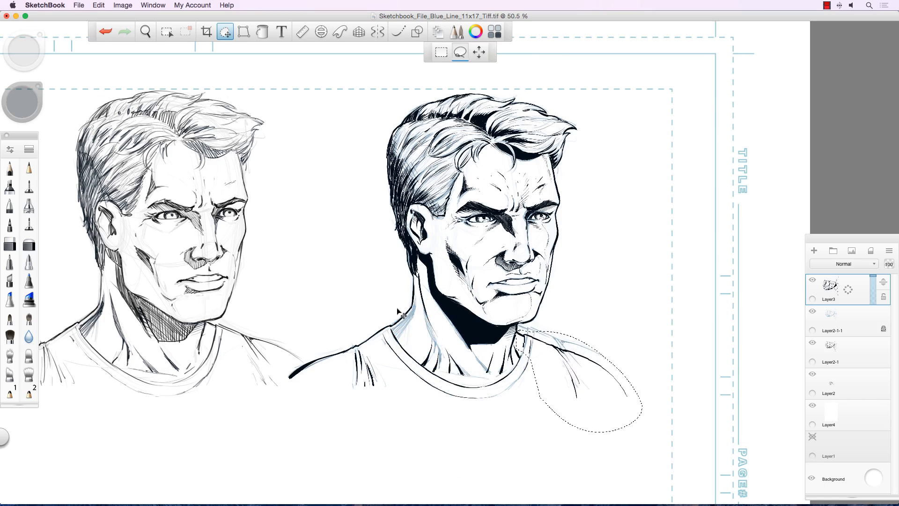
left_click(425, 290)
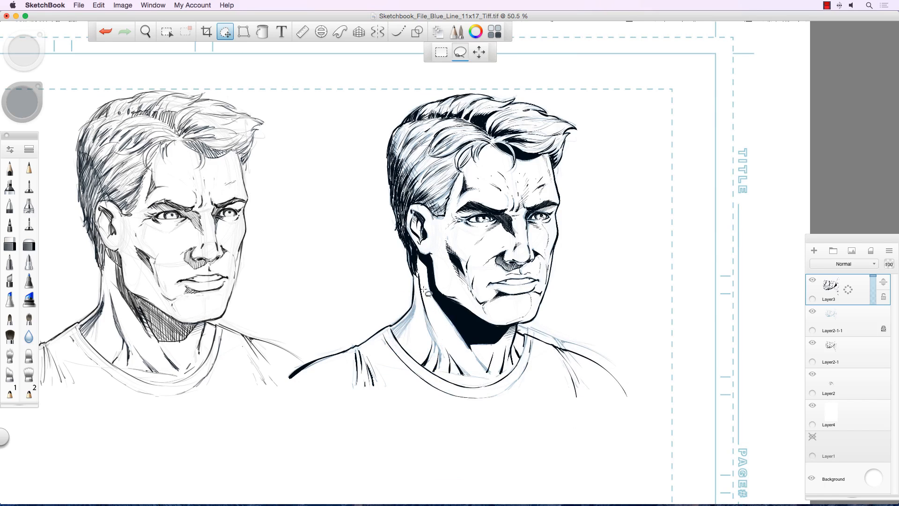
- Fill the shadow at the back of the neck with solid black and hatch the neck just below the ear
left_click(10, 167)
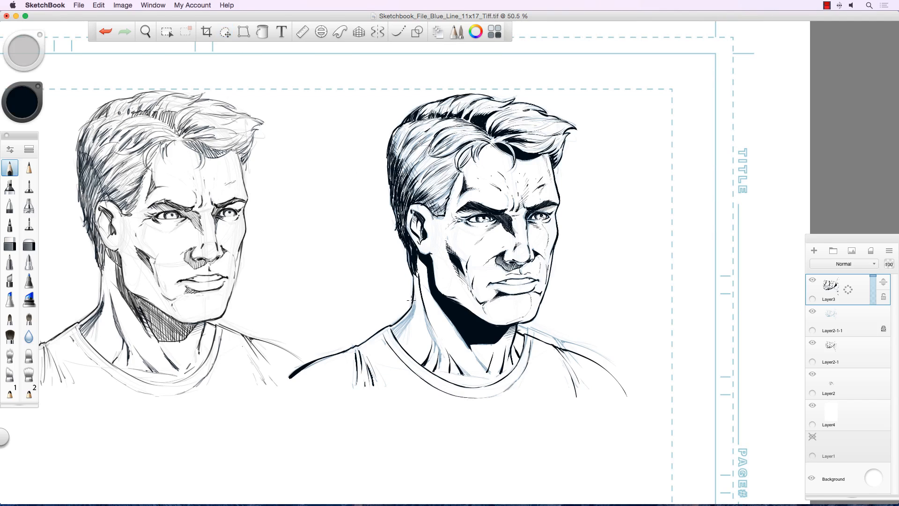
mouse_move(412, 304)
left_mouse_down()
mouse_move(396, 331)
mouse_move(409, 308)
mouse_move(393, 329)
mouse_move(414, 311)
mouse_move(418, 280)
left_mouse_up()
left_click(29, 168)
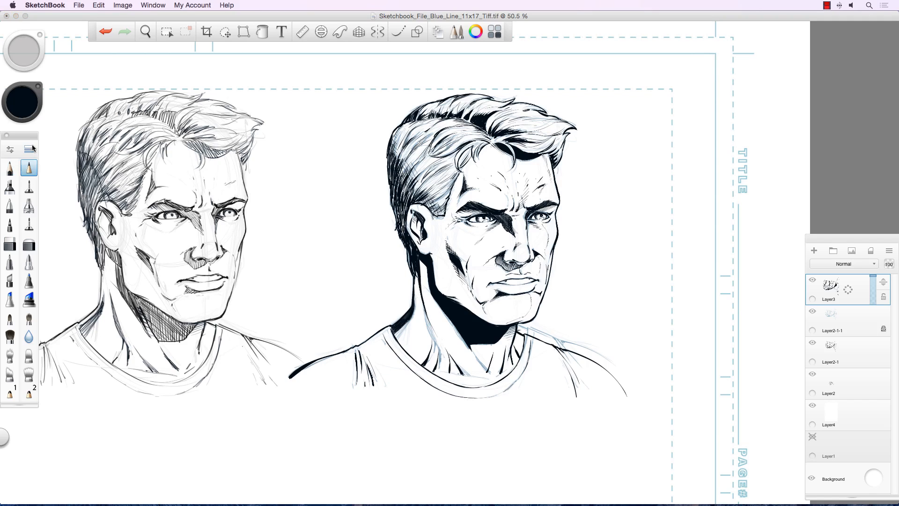
left_click_drag(419, 259, 424, 284)
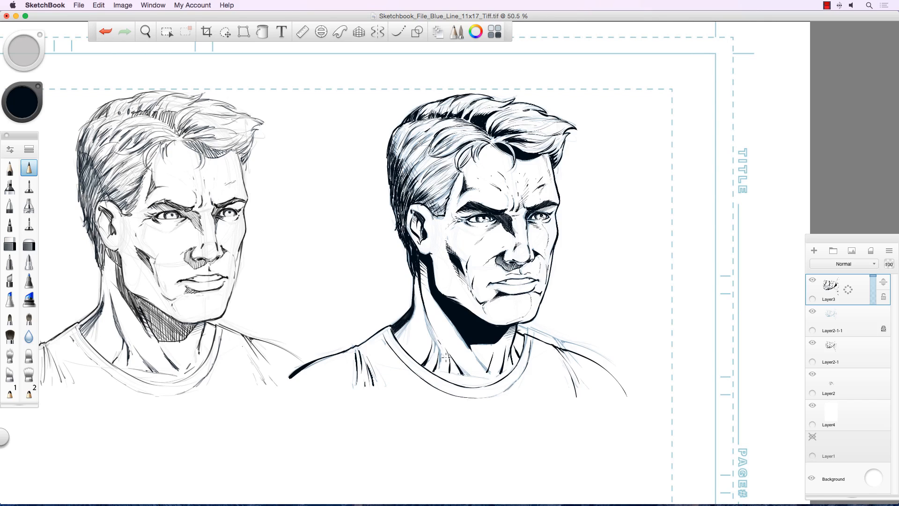
- Ink the inner collar line at the base of the throat and hatch the near shoulder beside the collar
mouse_move(460, 377)
left_mouse_down()
mouse_move(497, 377)
mouse_move(443, 375)
left_mouse_up()
mouse_move(381, 333)
left_mouse_down()
mouse_move(362, 347)
mouse_move(389, 328)
mouse_move(375, 334)
left_mouse_up()
mouse_move(366, 343)
left_mouse_down()
mouse_move(387, 327)
mouse_move(400, 333)
mouse_move(406, 306)
mouse_move(400, 328)
left_mouse_up()
left_click_drag(400, 334, 403, 328)
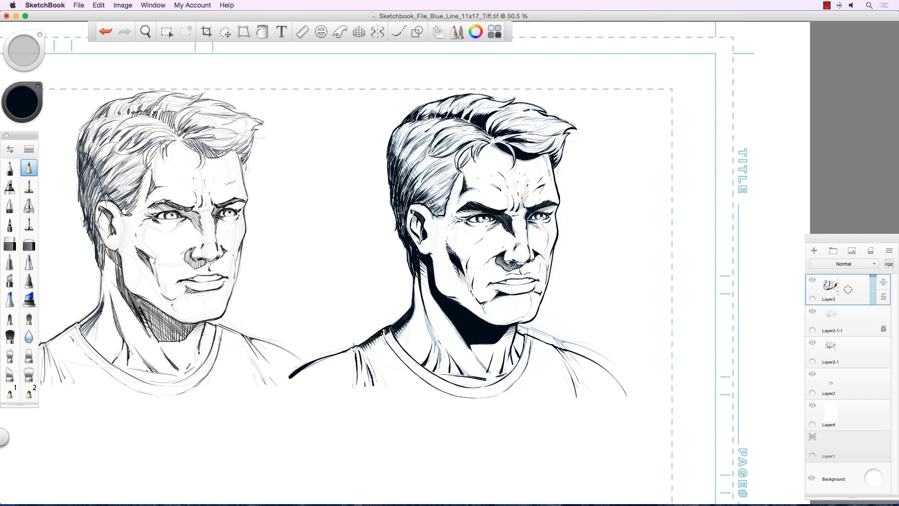
- Hatch the near shoulder from the sleeve folds to its outer end, and feather the edge of the black shadow under the jaw
mouse_move(352, 351)
left_mouse_down()
mouse_move(358, 347)
mouse_move(346, 354)
left_mouse_up()
mouse_move(351, 353)
left_mouse_down()
mouse_move(290, 379)
mouse_move(356, 346)
left_mouse_up()
mouse_move(350, 353)
left_mouse_down()
mouse_move(359, 344)
mouse_move(353, 359)
left_mouse_up()
left_click_drag(297, 381, 310, 371)
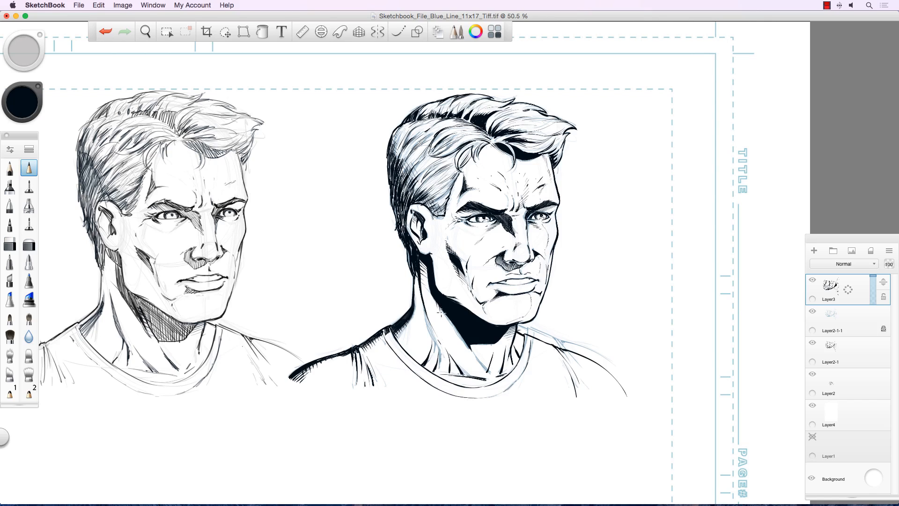
mouse_move(445, 313)
left_mouse_down()
mouse_move(458, 342)
mouse_move(461, 329)
mouse_move(469, 342)
mouse_move(513, 335)
left_mouse_up()
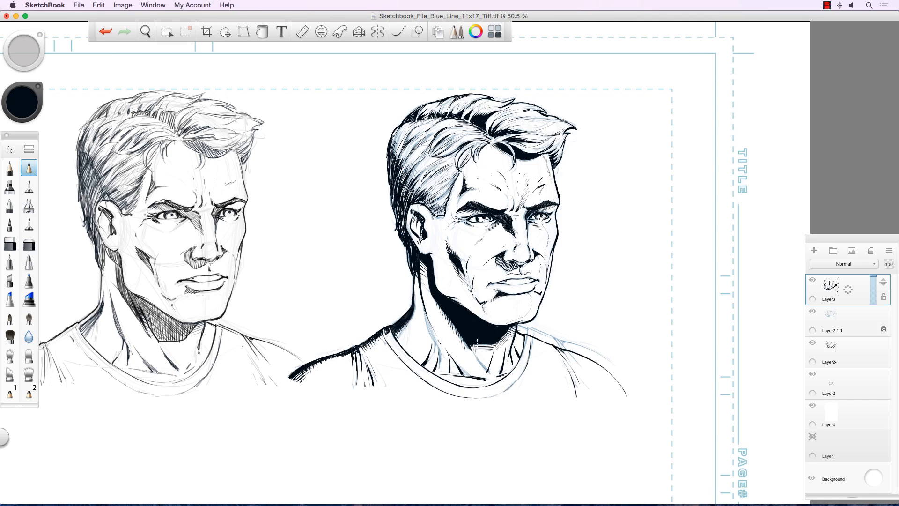
left_click_drag(477, 344, 482, 357)
- Add fine strokes to the side hair, the crown, the front parting and the hair at the far temple
key("space")
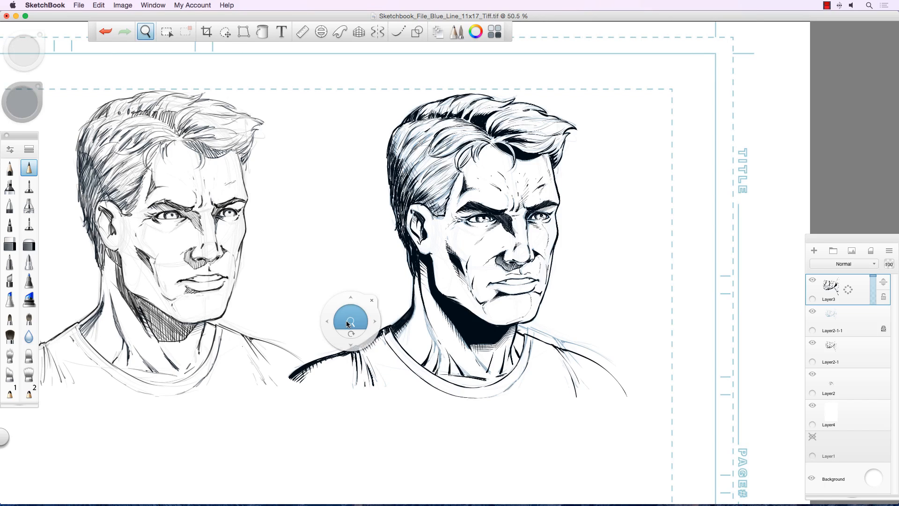
left_click_drag(346, 321, 327, 284)
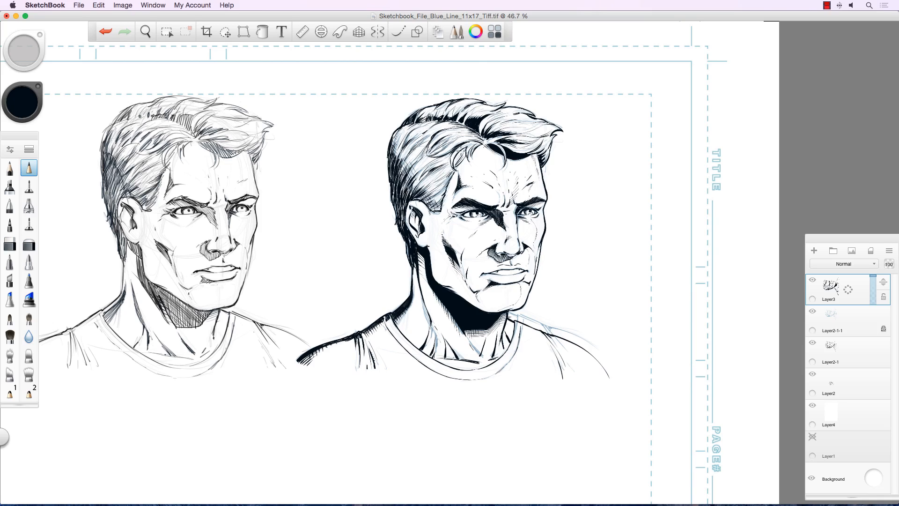
mouse_move(451, 141)
left_mouse_down()
mouse_move(465, 135)
mouse_move(427, 136)
mouse_move(420, 127)
left_mouse_up()
left_click_drag(426, 123, 398, 145)
left_click_drag(483, 126, 501, 127)
left_click_drag(542, 161, 543, 147)
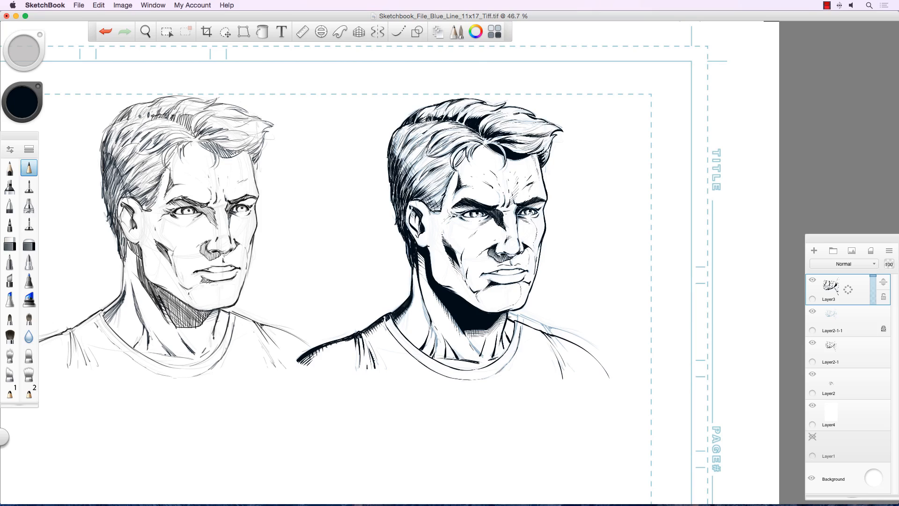
- Bring all three head drawings on the page into view to compare the rough, pencilled and inked stages
key("space")
left_click_drag(392, 297, 501, 302)
key("space")
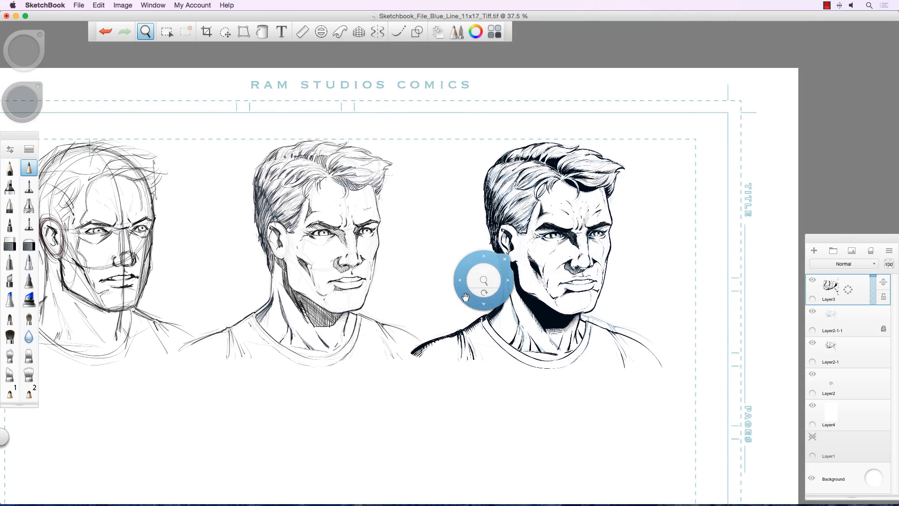
left_click_drag(474, 283, 549, 282)
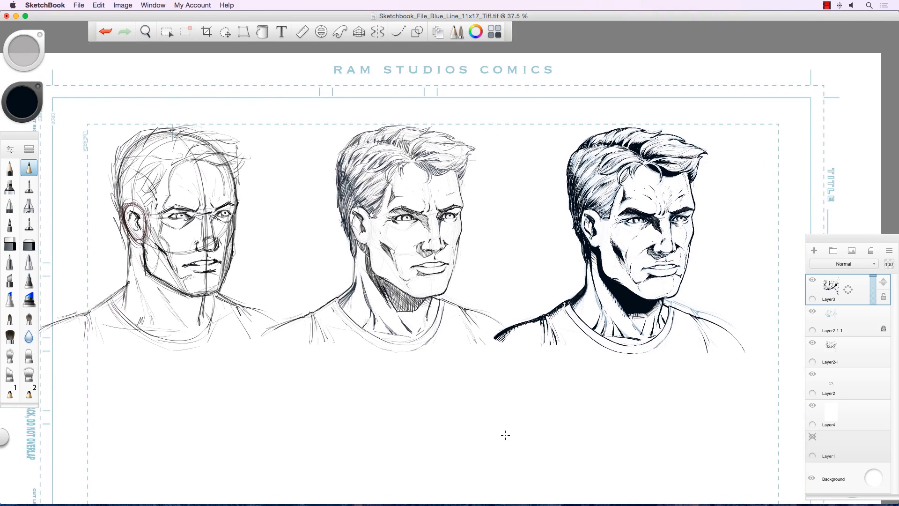